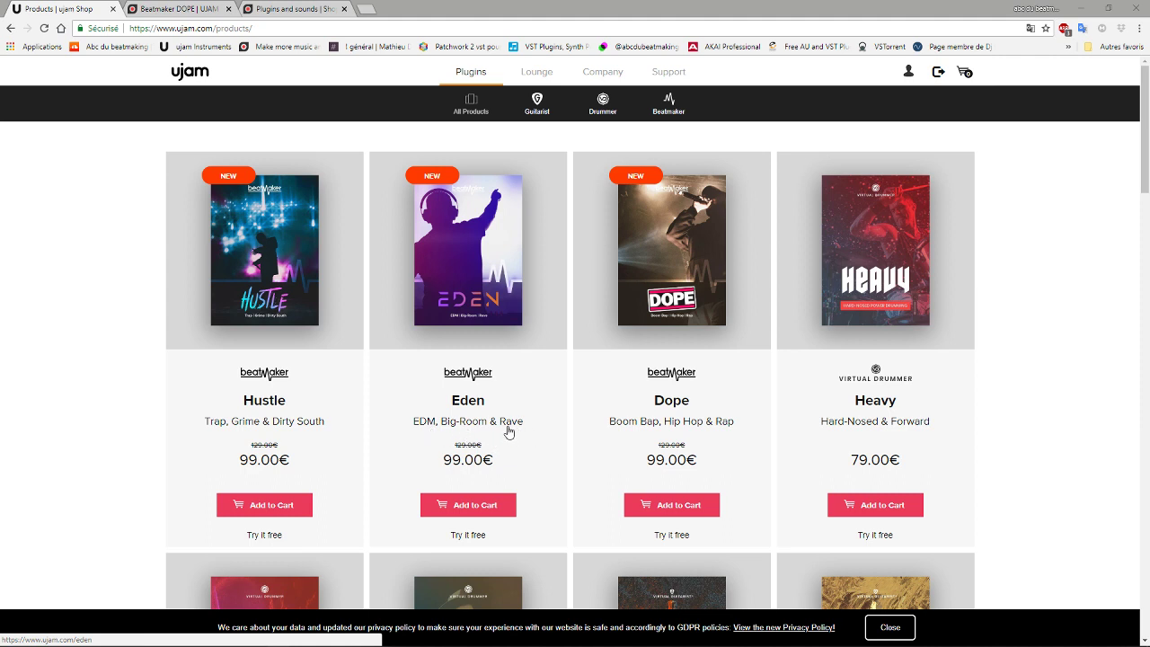
Review the UJAM plugin listings and the Beatmaker DOPE product page, including its rear-panel image, in the open browser pages
mouse_move(275, 280)
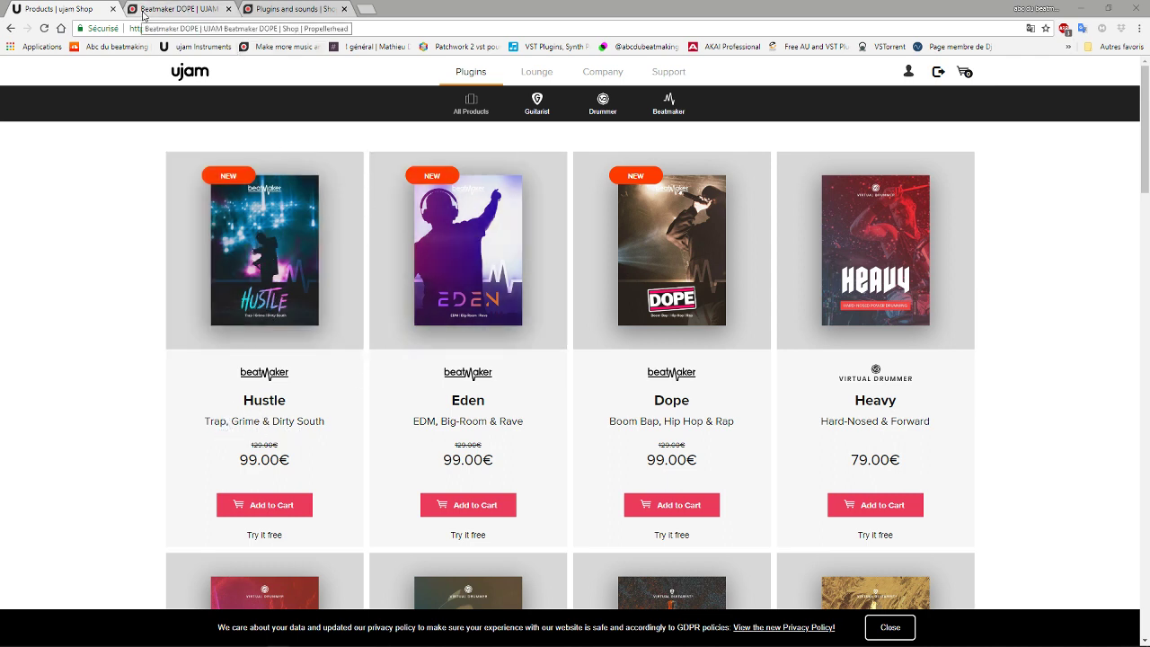
click(168, 11)
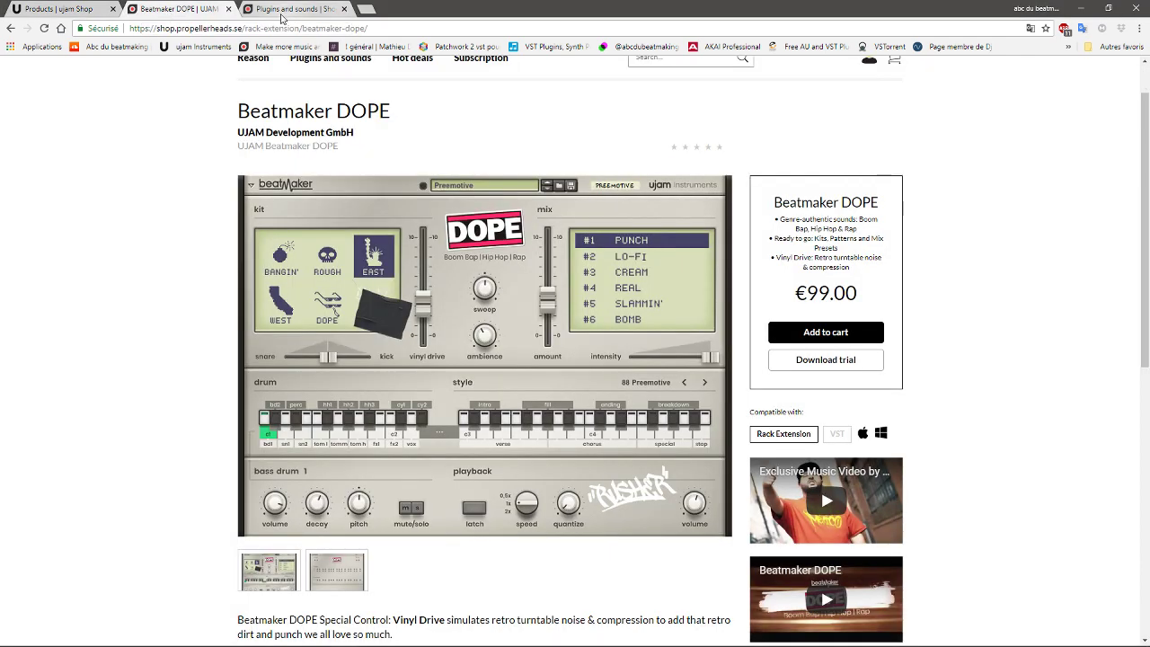
click(281, 13)
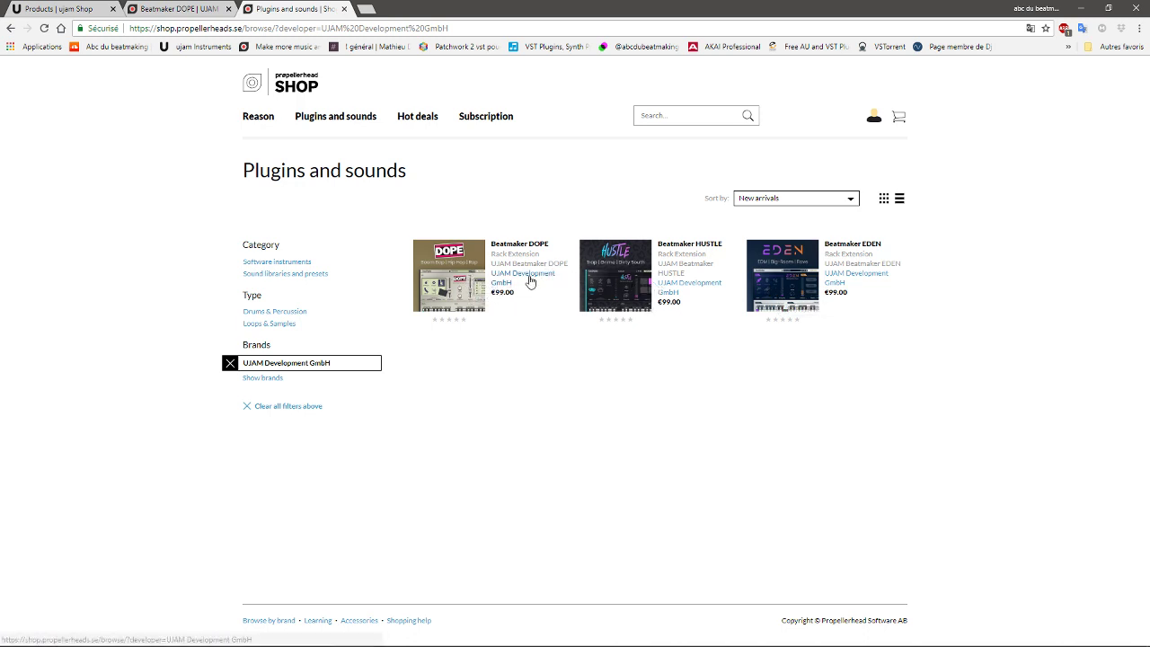
click(189, 9)
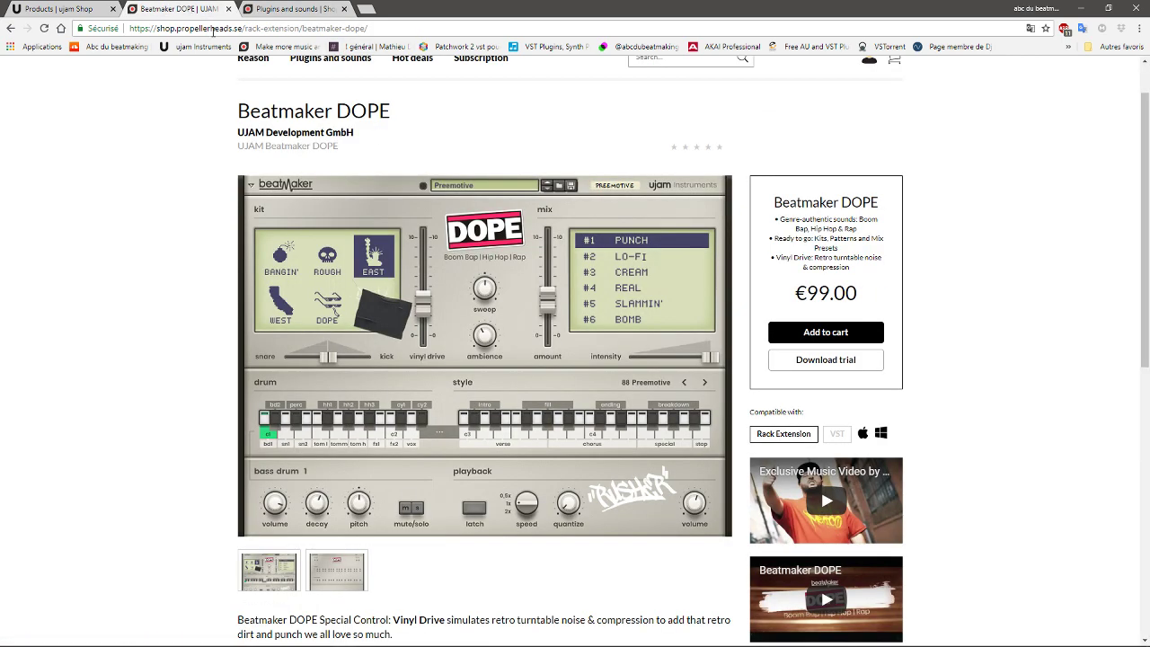
click(338, 585)
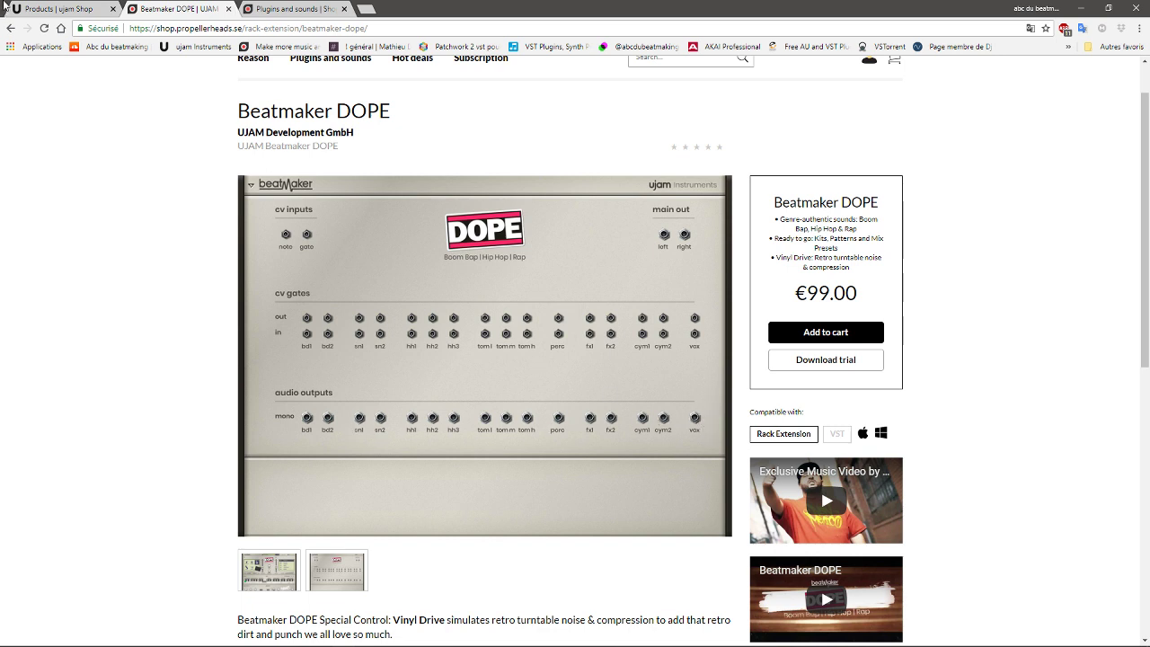
click(62, 10)
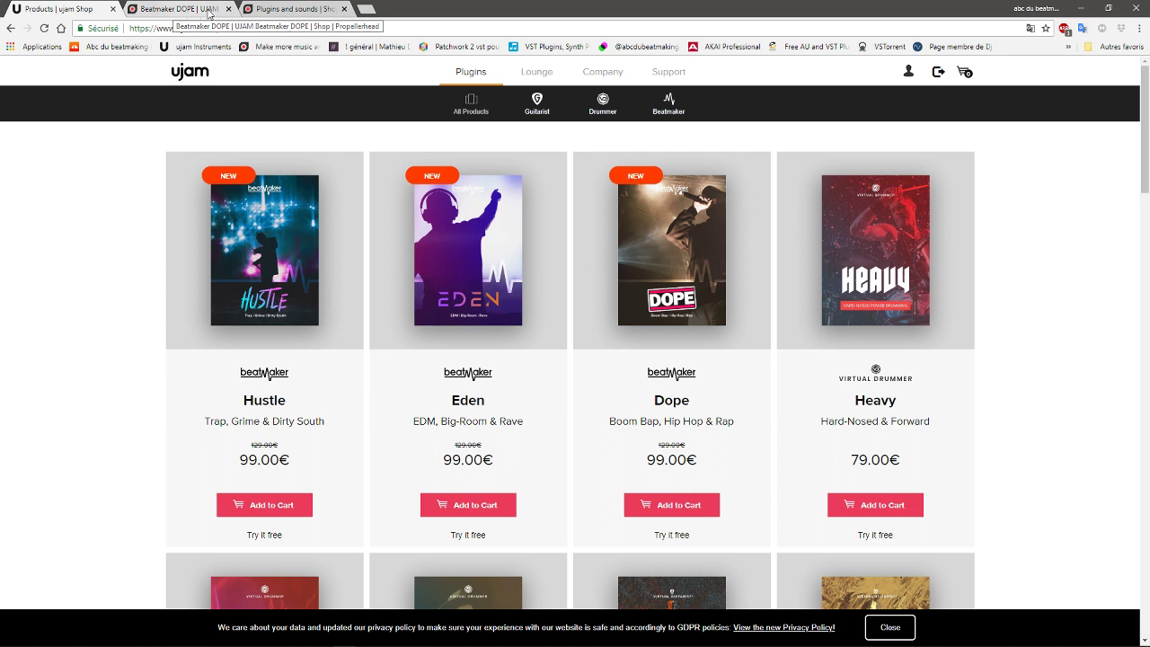
Switch to Reason and locate the BM-DOPE instrument under UJAM in the instrument library
click(1083, 9)
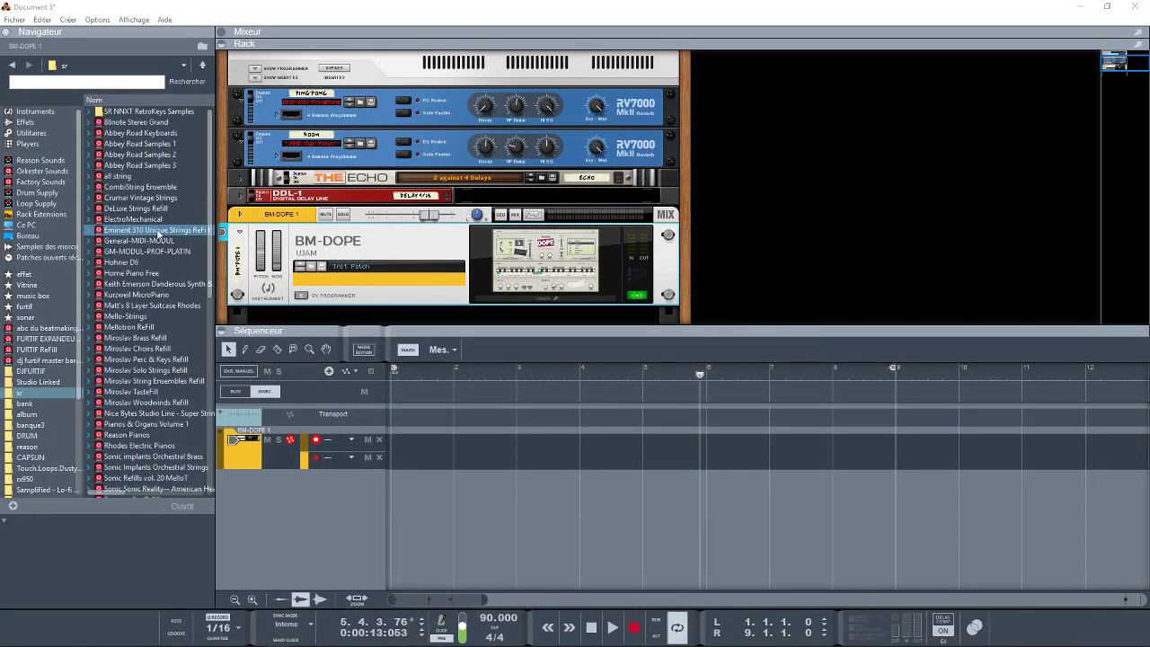
click(34, 112)
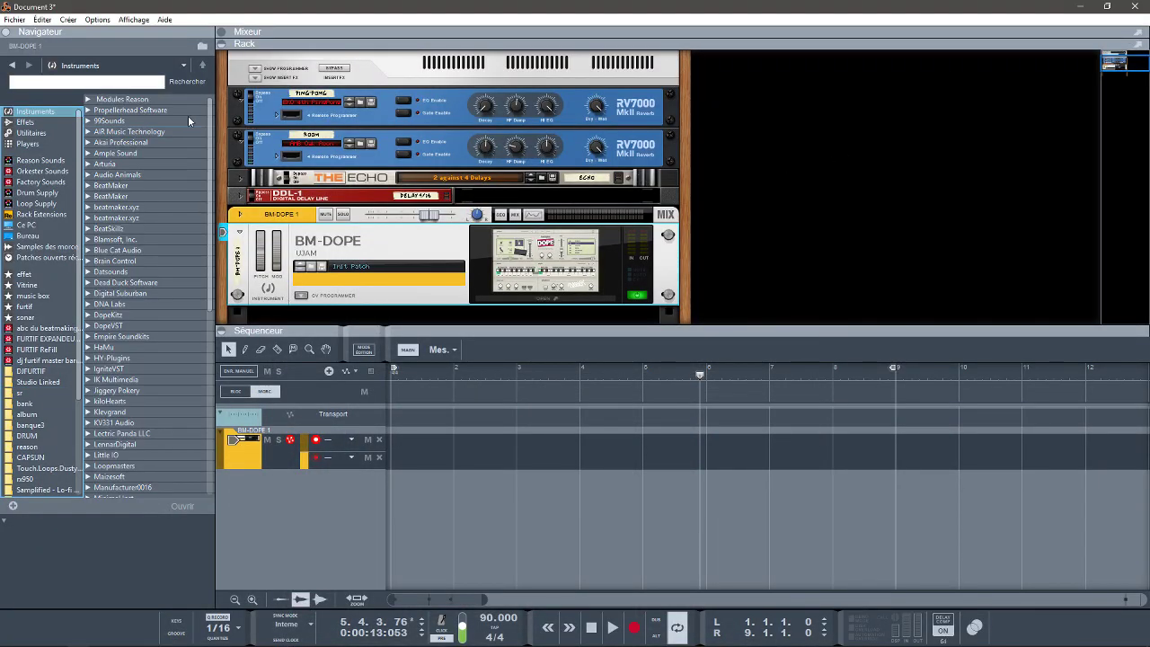
scroll(213, 313, down, 5)
drag(213, 314, 209, 431)
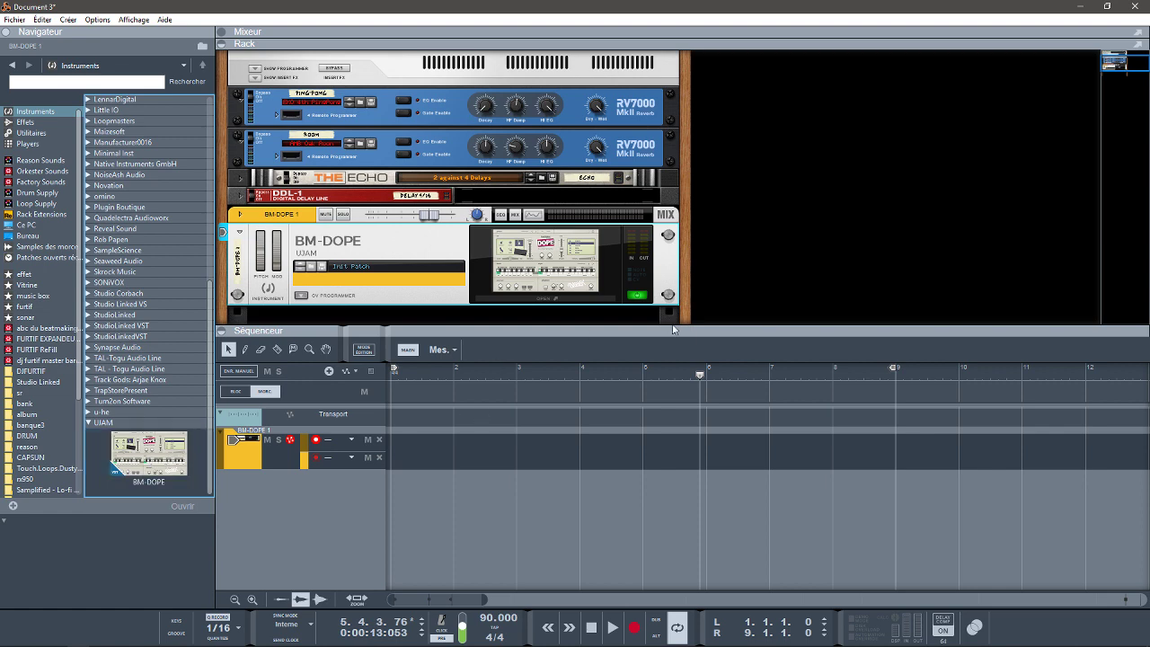
Open the BM-DOPE device's plugin interface and position it over the rack, clear of the transport controls
click(584, 299)
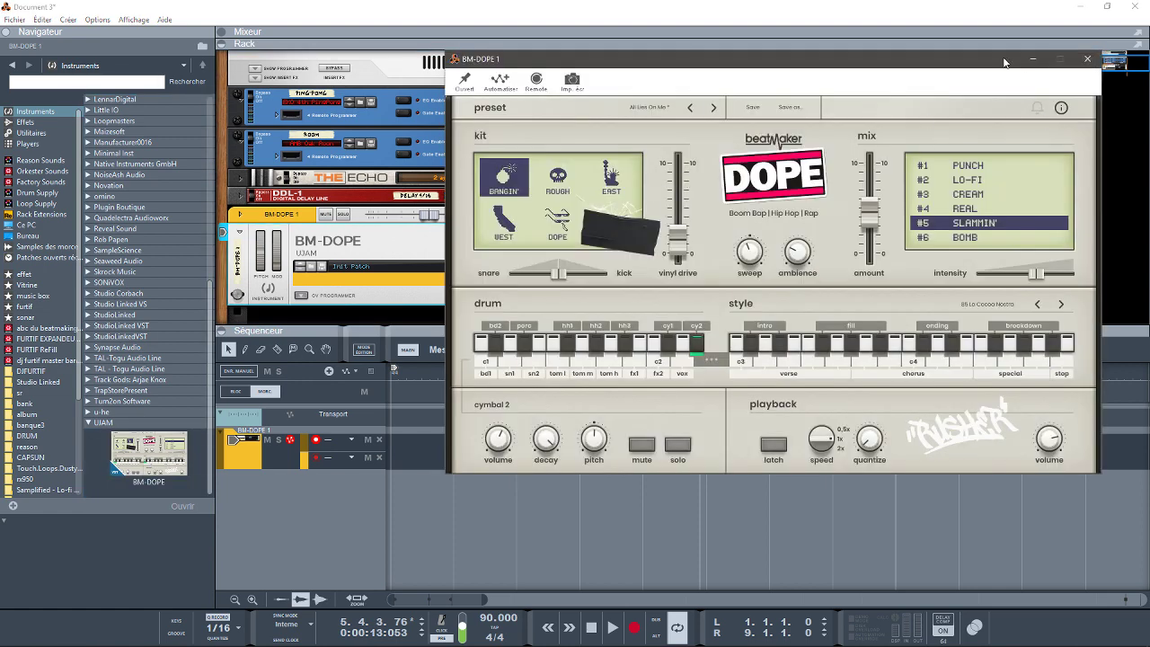
drag(998, 63, 1006, 198)
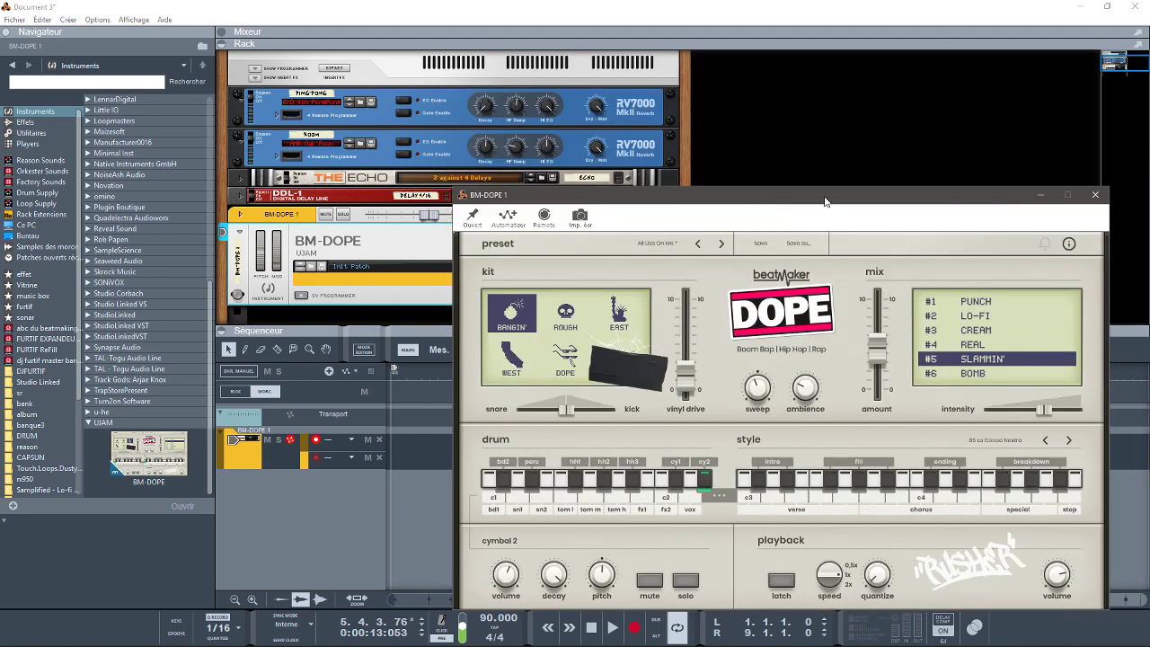
drag(825, 201, 827, 73)
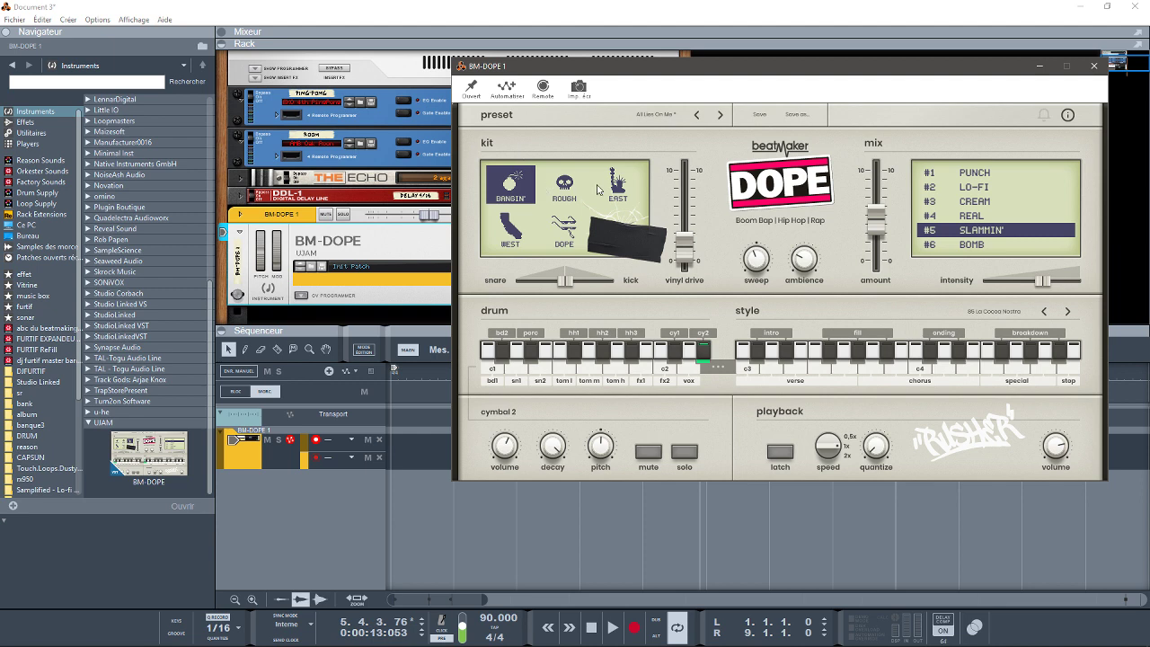
Load the factory preset "All Lies On Me" in BM-DOPE
click(661, 115)
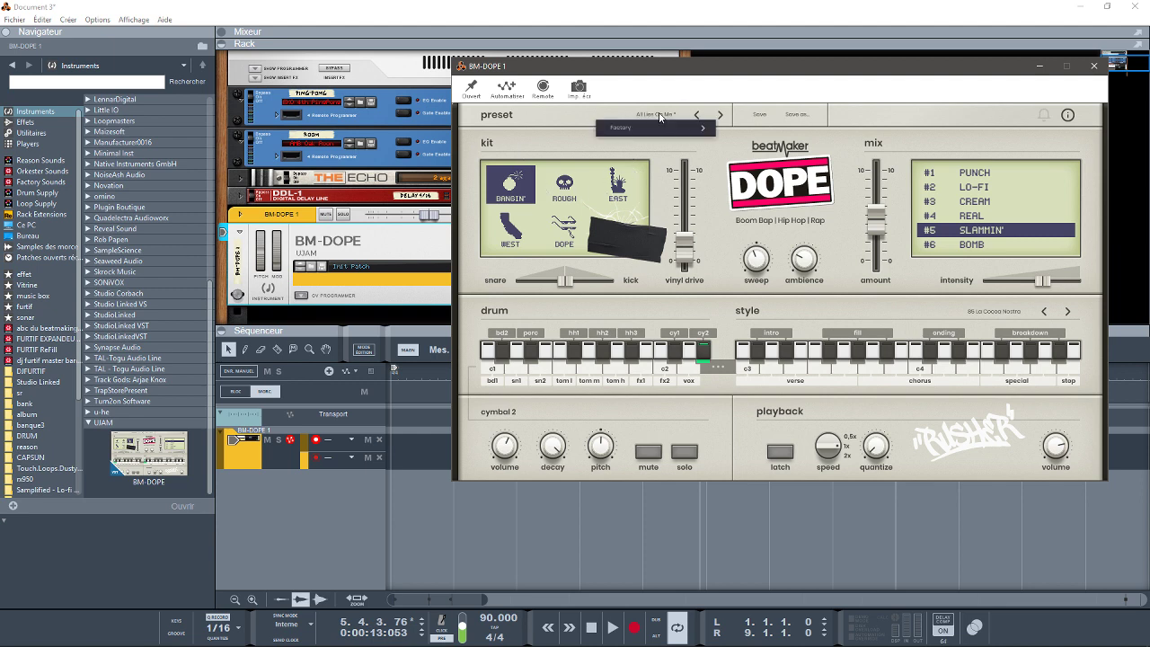
mouse_move(662, 130)
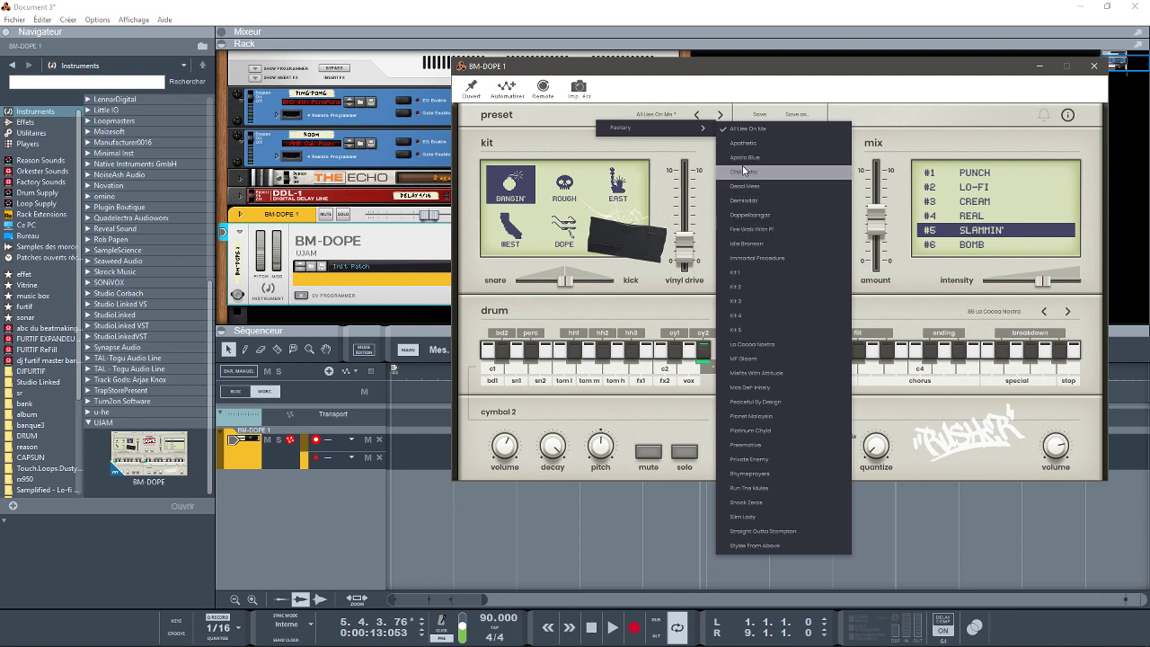
click(751, 128)
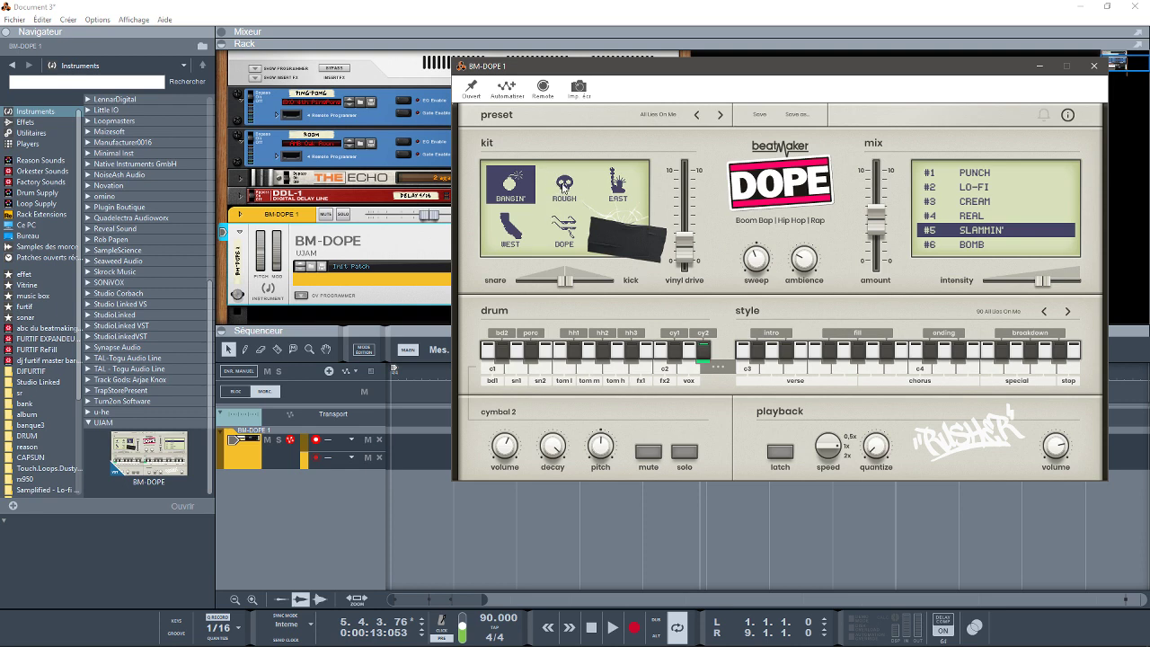
Cycle quickly through the Rough, East, Dope and West kits and return to the Bangin' kit
click(564, 187)
click(616, 187)
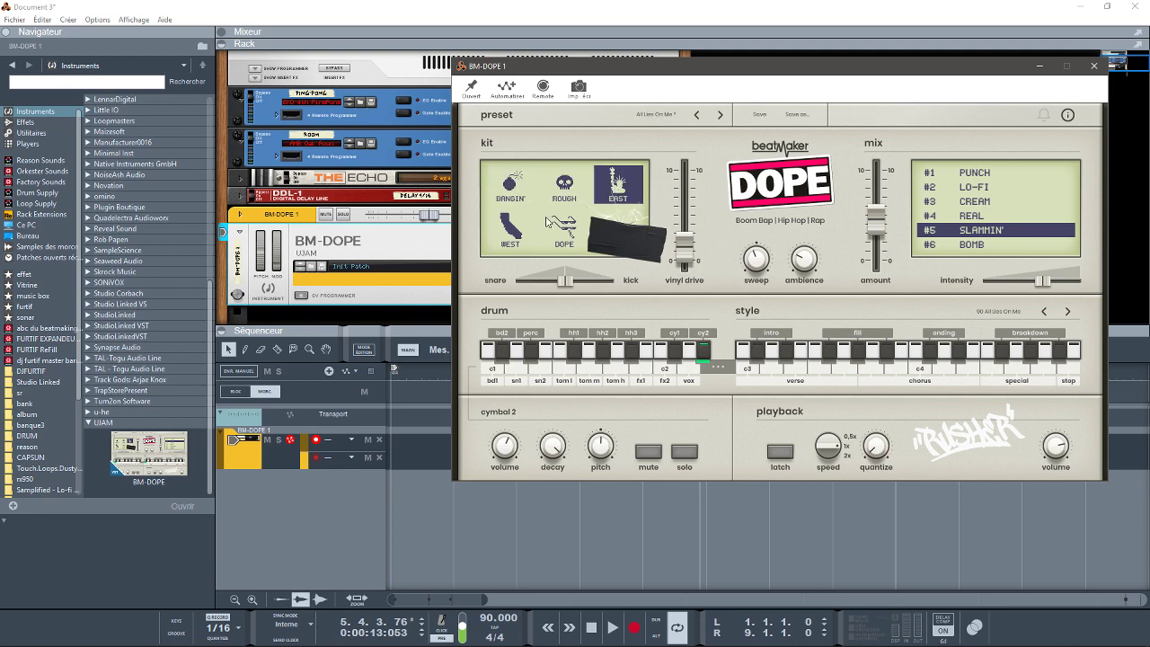
click(567, 227)
click(515, 230)
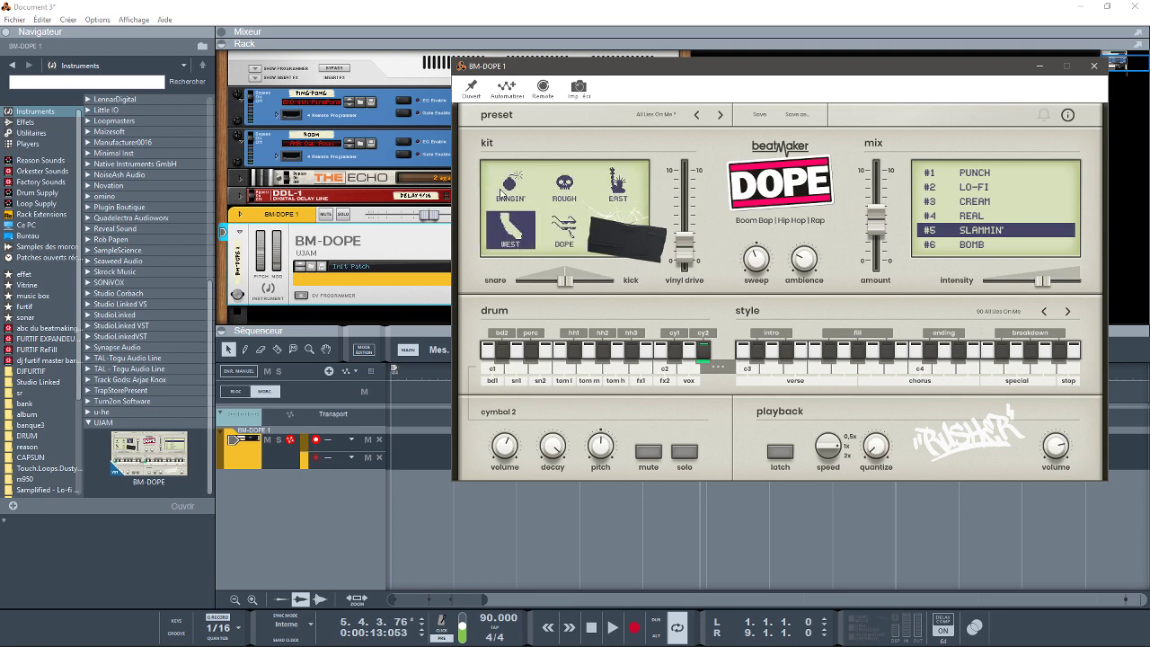
click(505, 191)
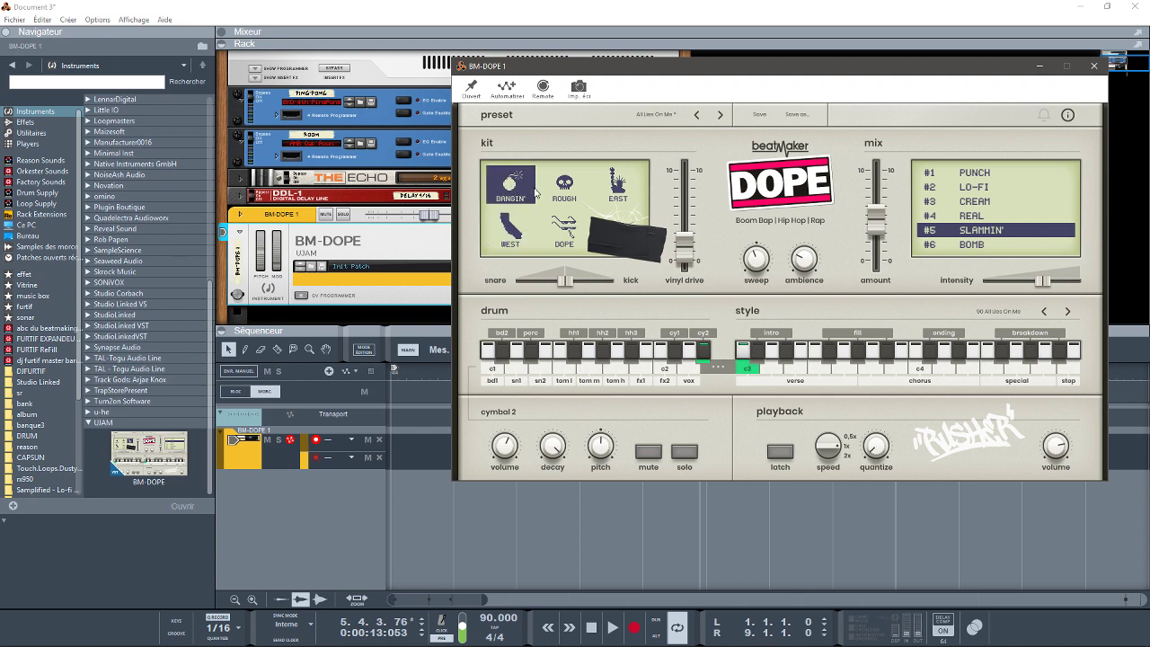
Audition the Rough, East, West and Dope kits with the C3 verse pattern, finishing on Bangin'
click(563, 191)
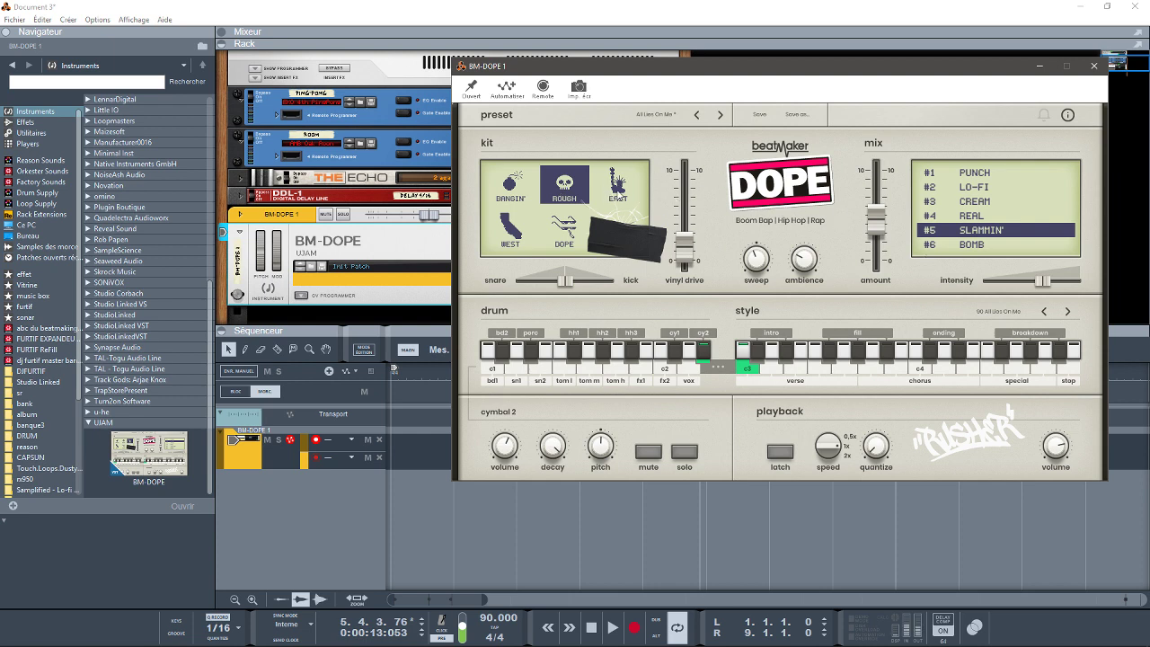
click(617, 192)
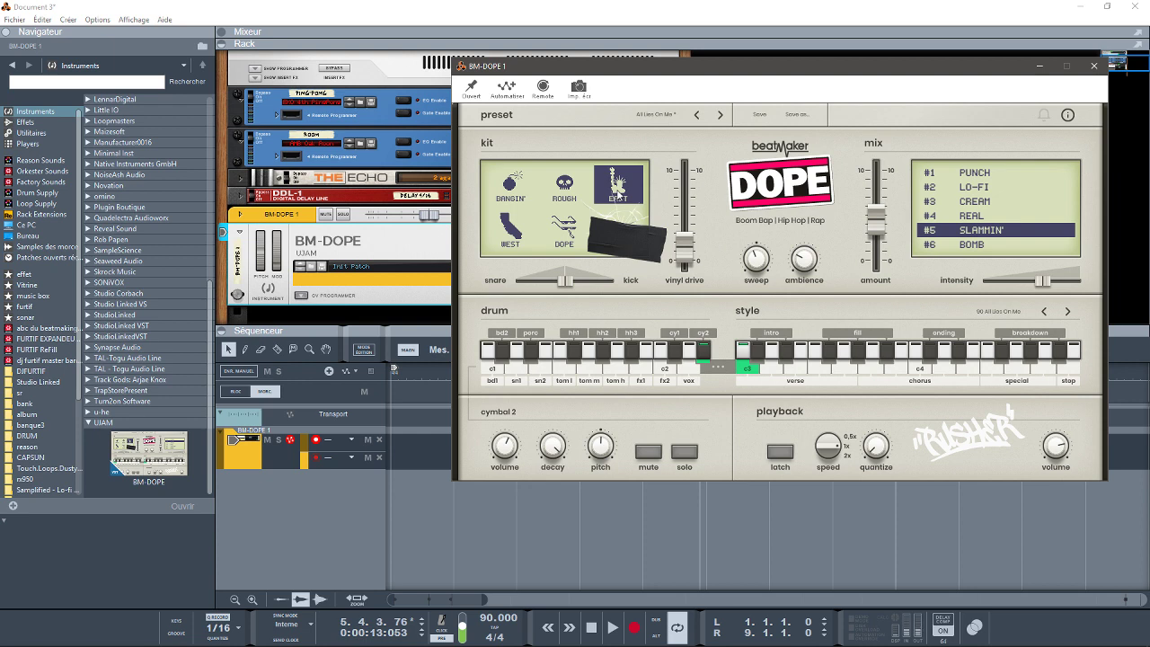
click(506, 230)
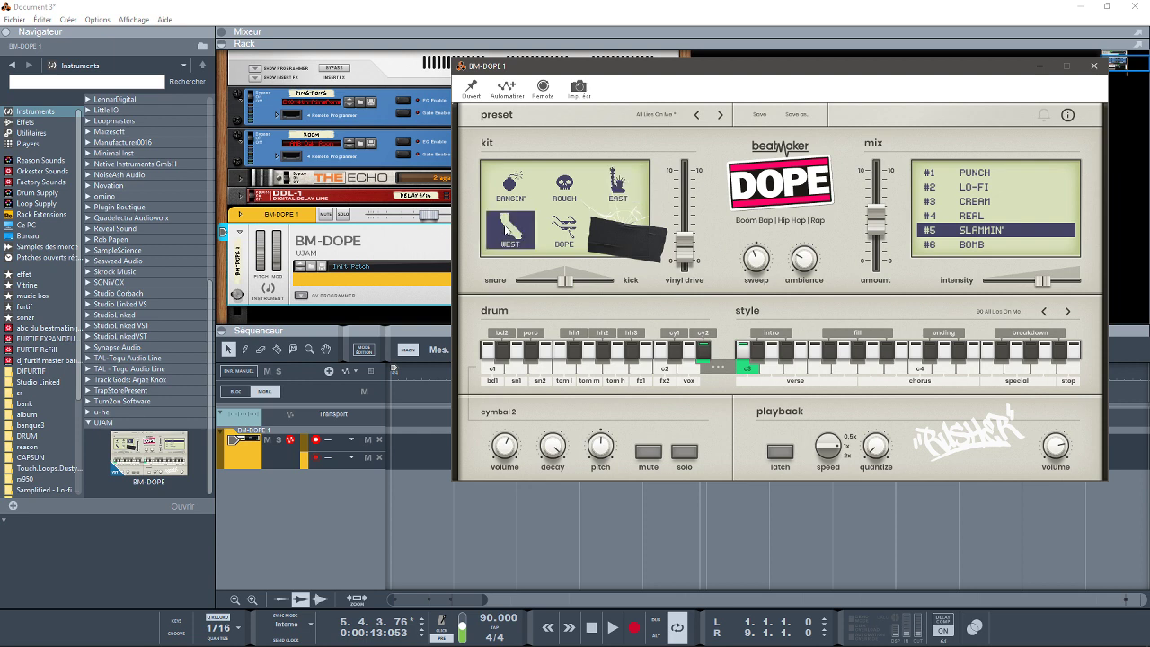
click(564, 231)
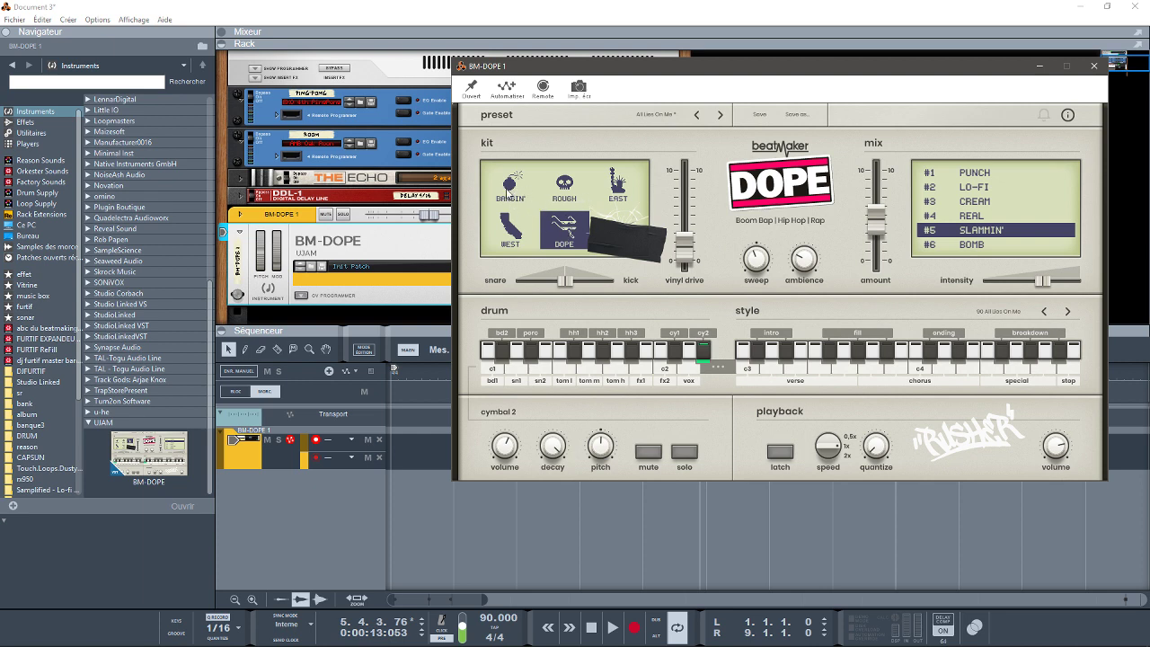
click(509, 193)
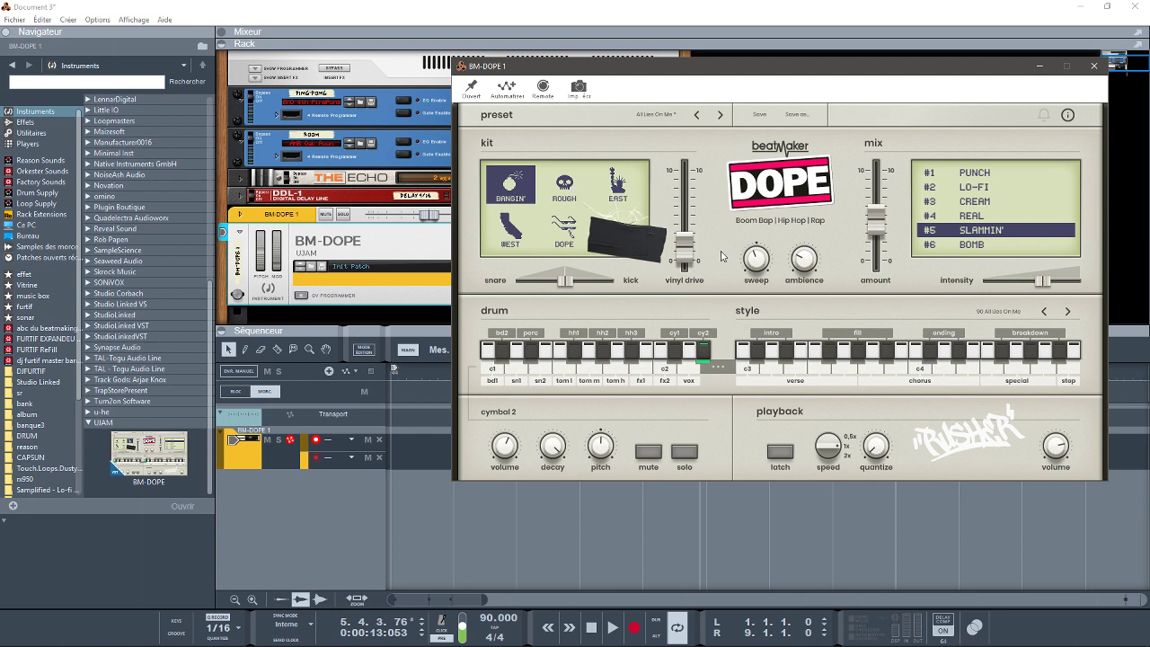
Try increasing vinyl drive amounts up to near maximum, easing back to about three quarters
drag(687, 261, 690, 244)
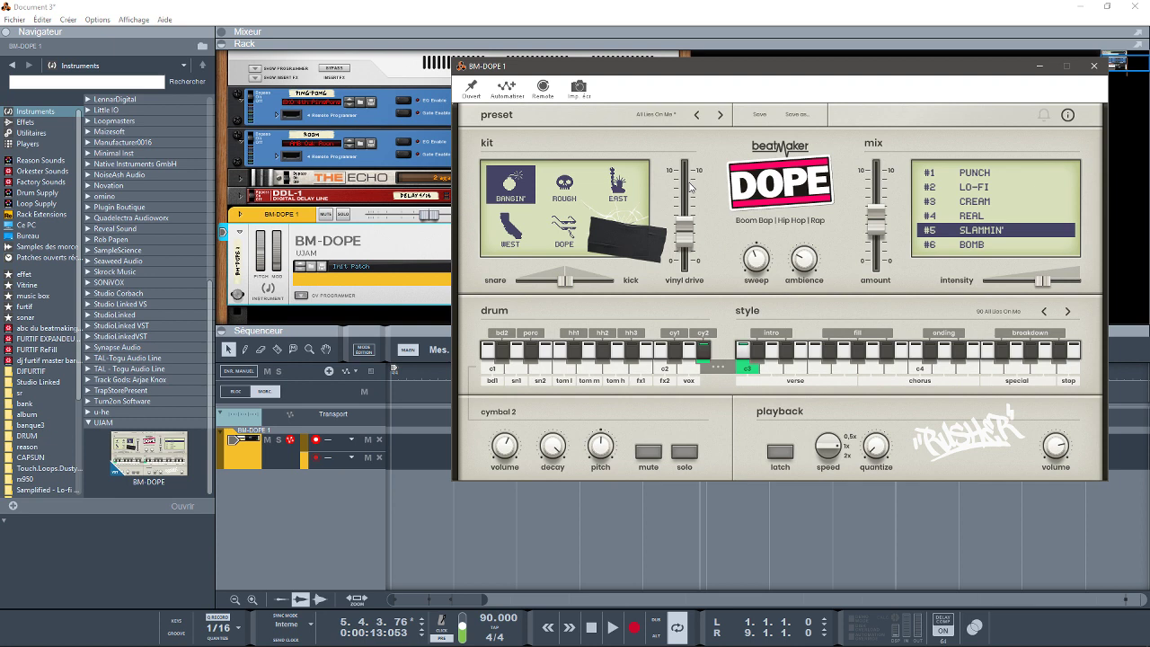
drag(689, 236, 679, 181)
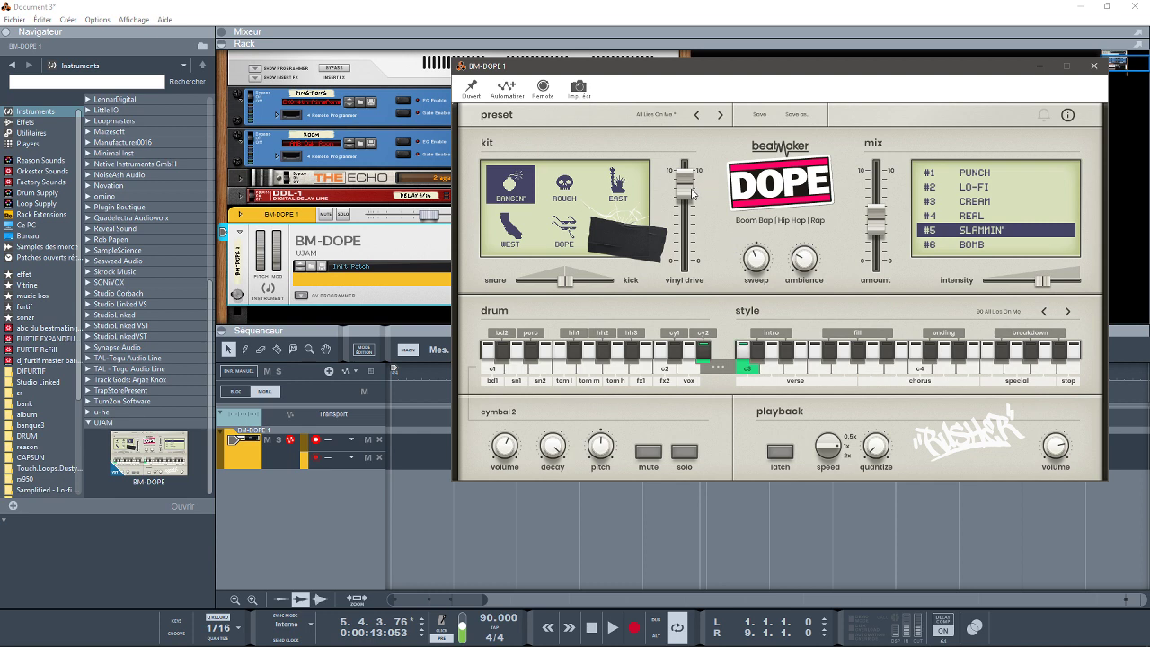
mouse_move(694, 192)
mouse_down()
mouse_move(703, 283)
mouse_move(684, 208)
mouse_up()
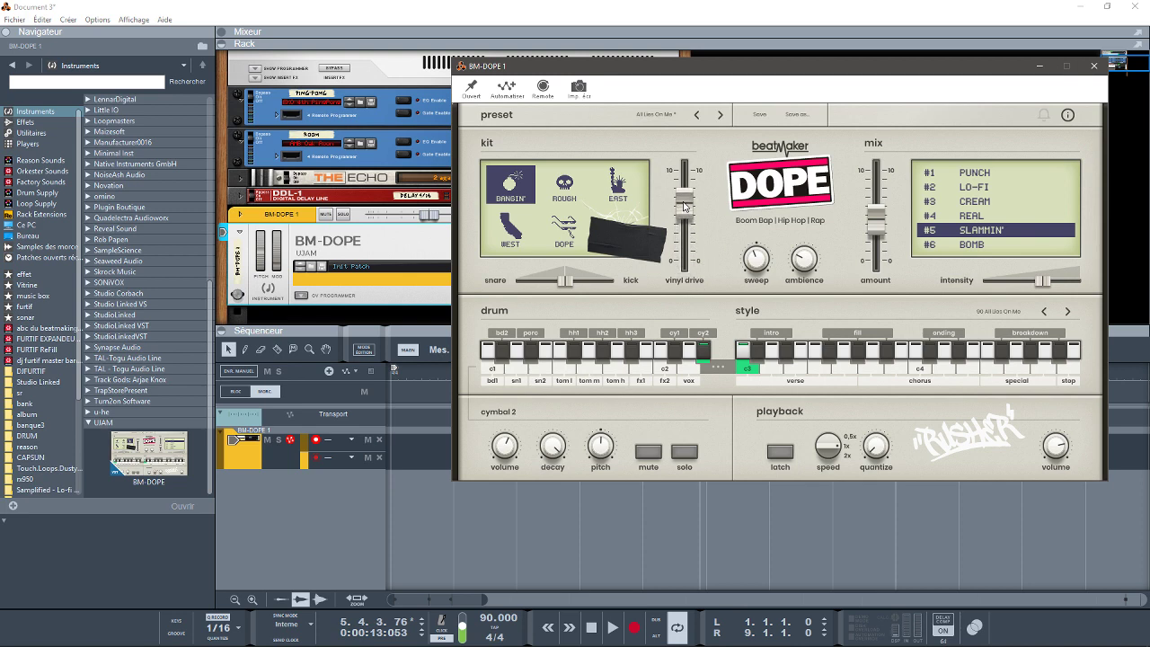
drag(685, 206, 685, 202)
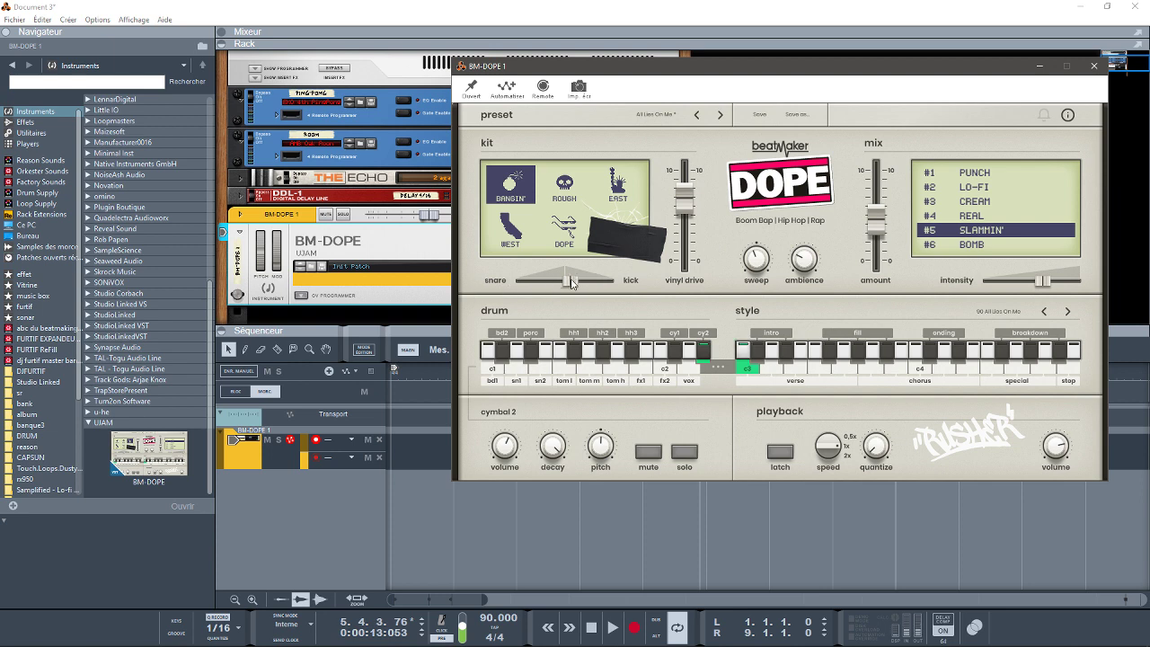
Sweep the snare/kick balance to both extremes, recentre it, and lower the vinyl drive to about mid-scale
drag(571, 281, 458, 291)
drag(518, 281, 612, 281)
drag(611, 281, 690, 280)
drag(611, 280, 566, 300)
drag(689, 209, 687, 215)
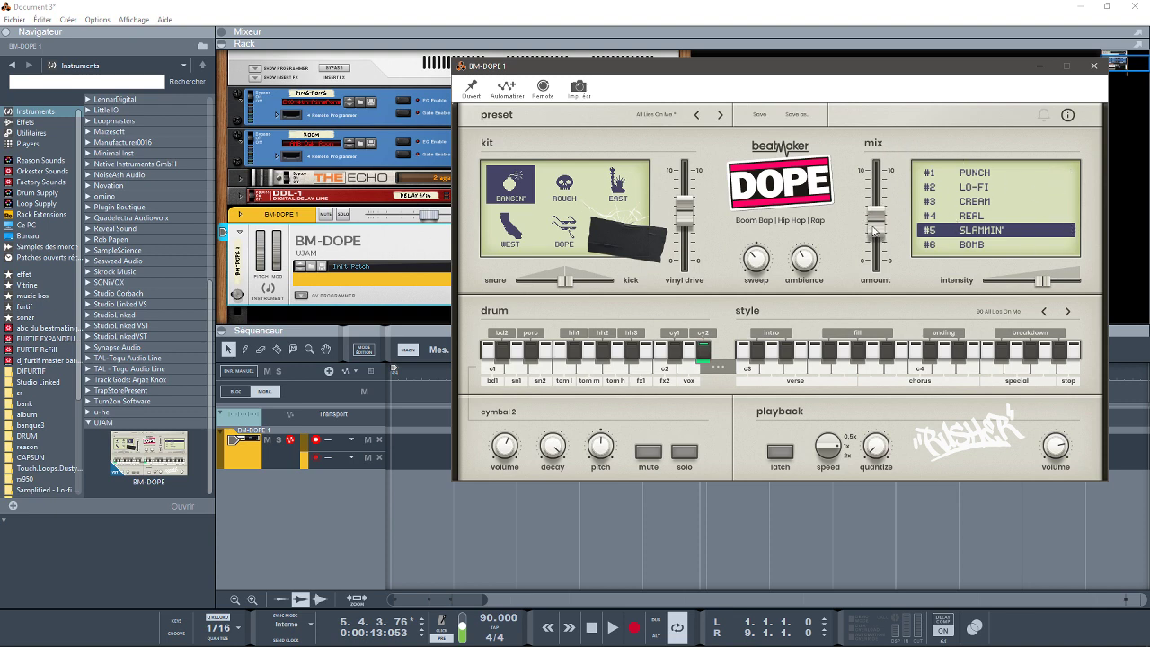
Fine-tune the mix amount and intensity, select the #1 Punch mix, and raise its amount to near maximum
drag(873, 230, 885, 222)
drag(1044, 282, 1045, 287)
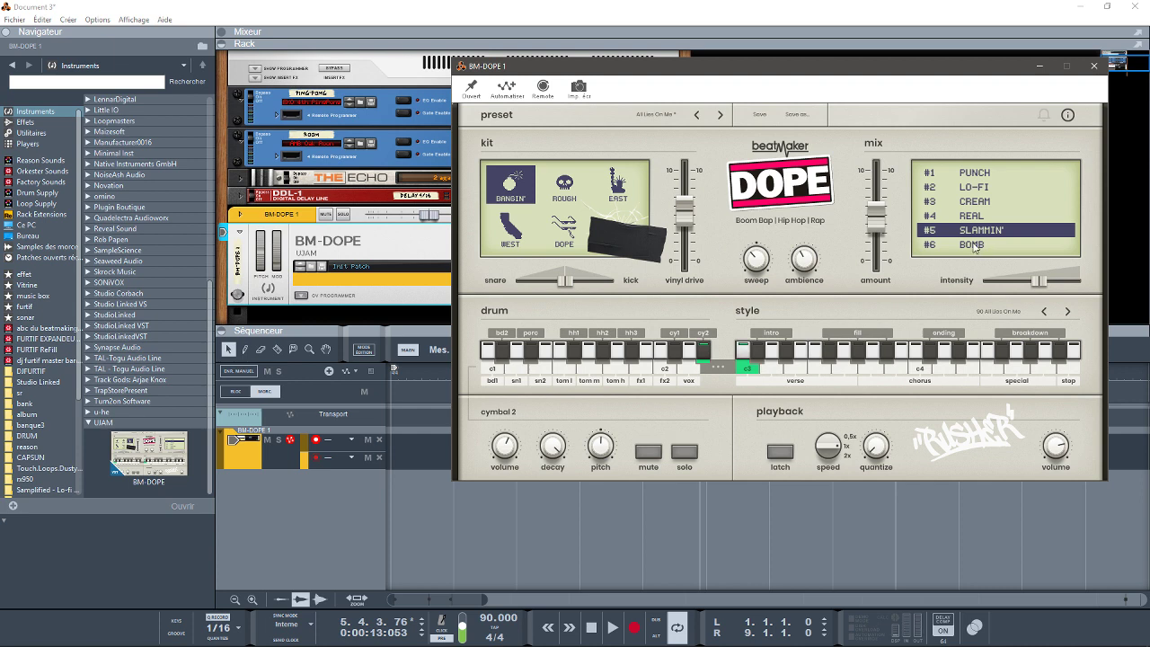
click(972, 175)
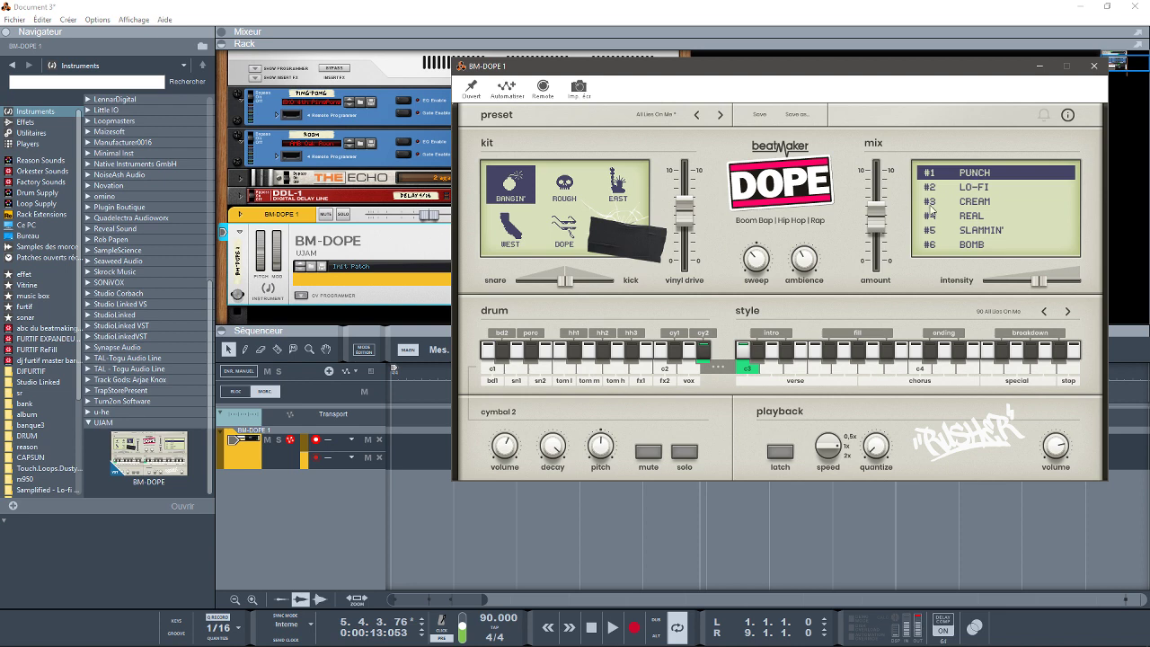
drag(882, 227, 902, 180)
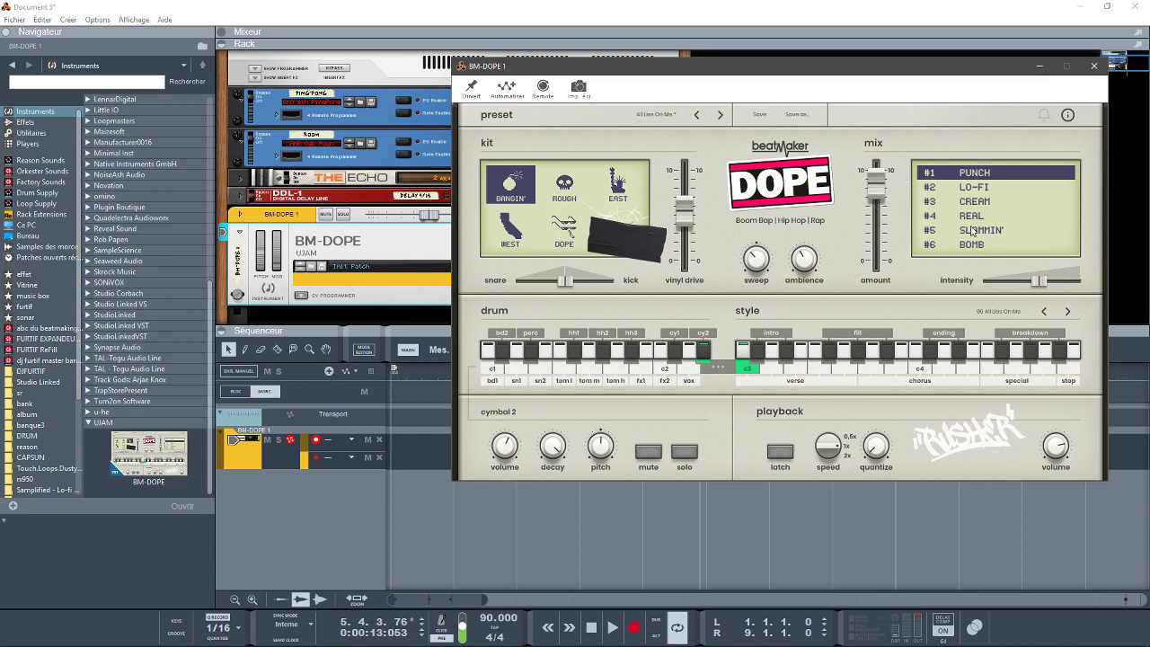
Compare the Punch mix with intensity and amount at minimum, restoring amount to near maximum and intensity to slightly above the middle
drag(1041, 282, 908, 290)
drag(877, 185, 871, 336)
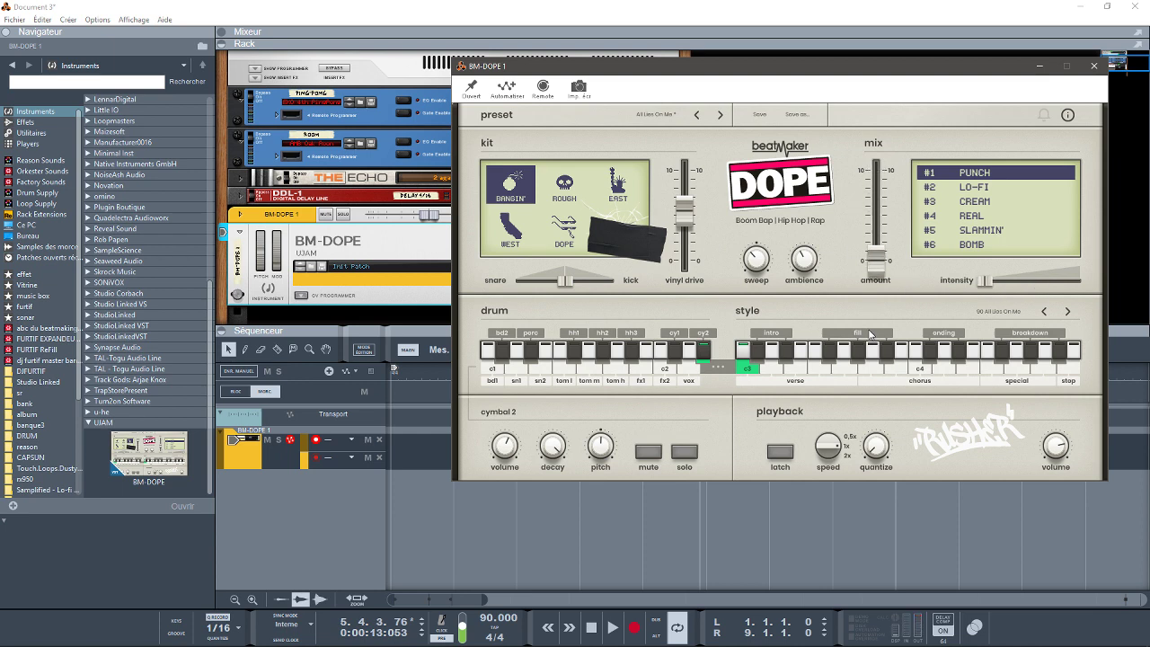
drag(876, 259, 876, 186)
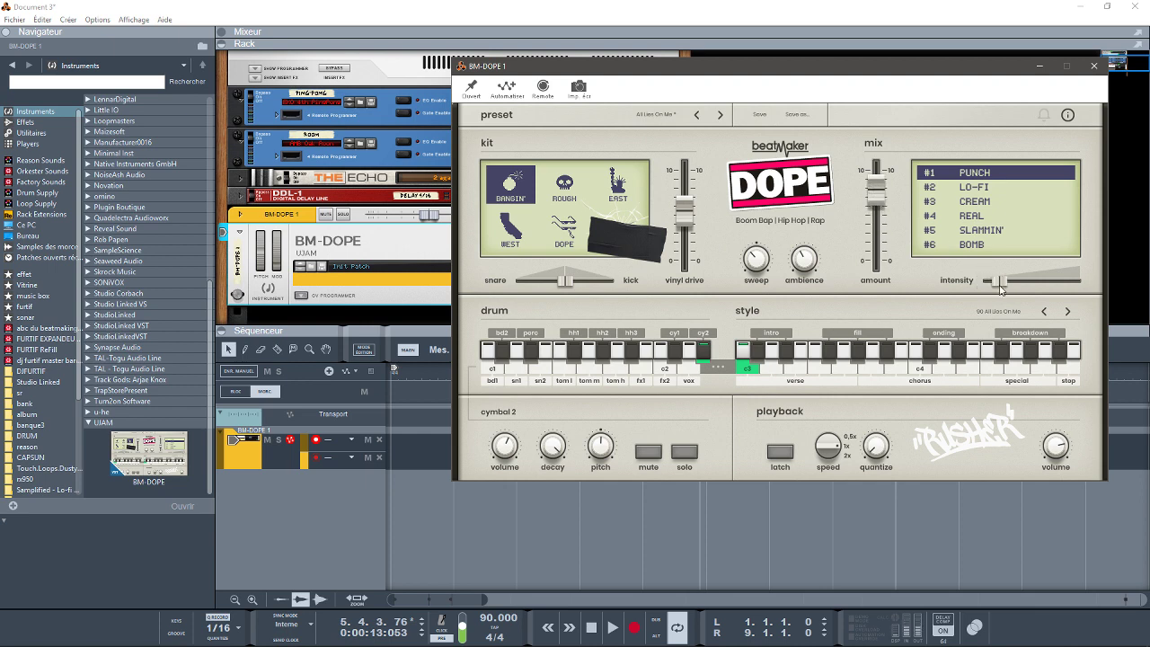
drag(999, 286, 1043, 297)
Select the #2 Lo-Fi mix and lower its amount to about two thirds of the scale
click(966, 192)
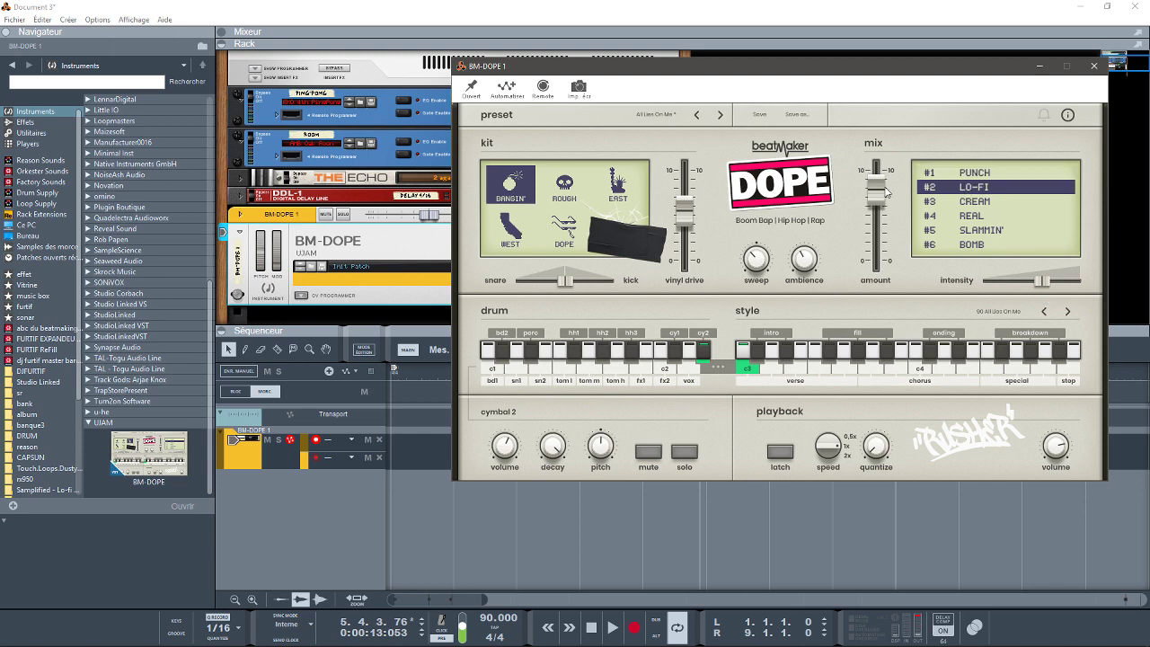
drag(876, 186, 876, 207)
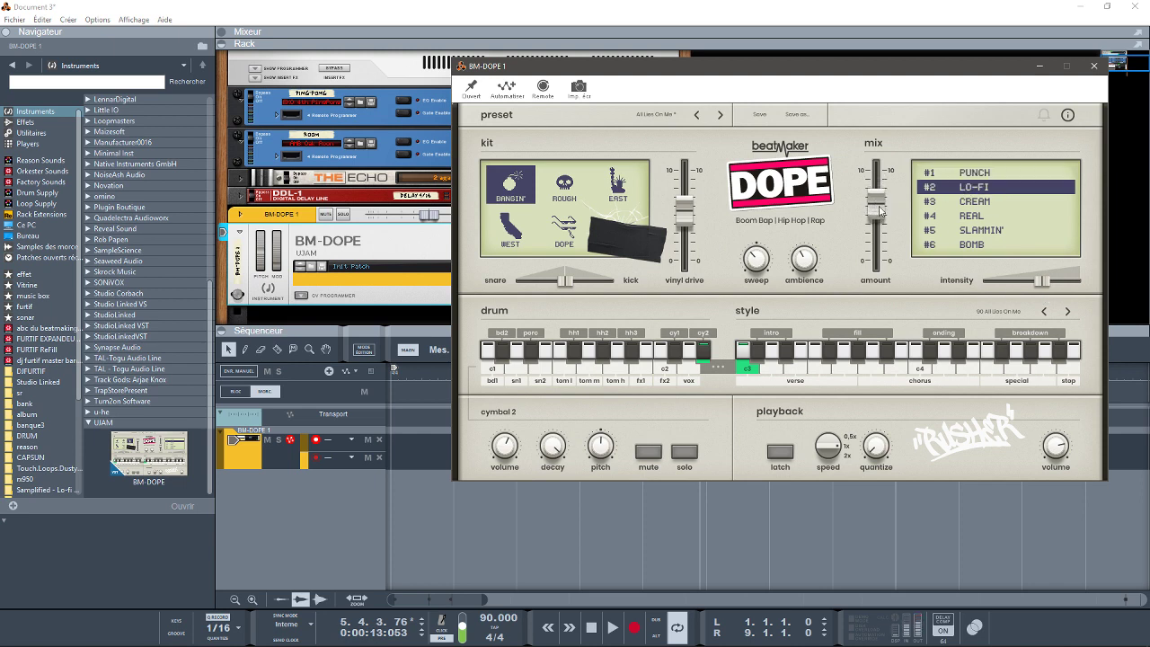
Lower the mix intensity to slightly below the middle for the #3 Cream mix and raise it to about three quarters for #4 Real
drag(1041, 286, 1027, 288)
click(969, 201)
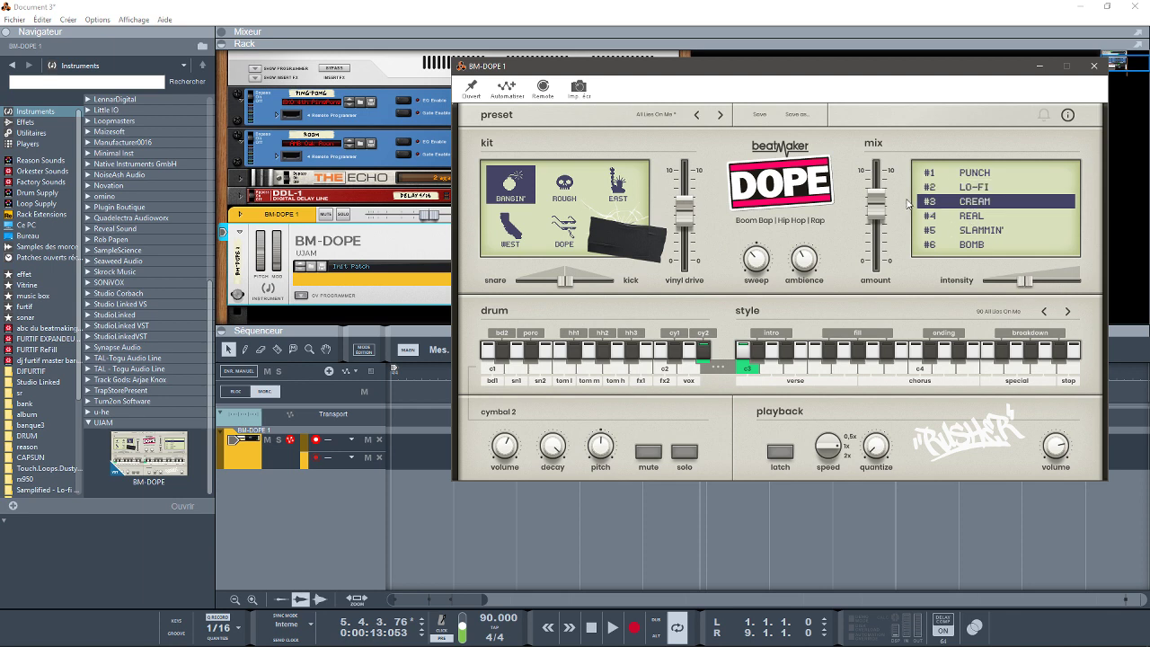
mouse_move(879, 209)
mouse_down()
mouse_move(877, 187)
mouse_move(882, 286)
mouse_move(879, 190)
mouse_move(883, 209)
mouse_up()
click(977, 217)
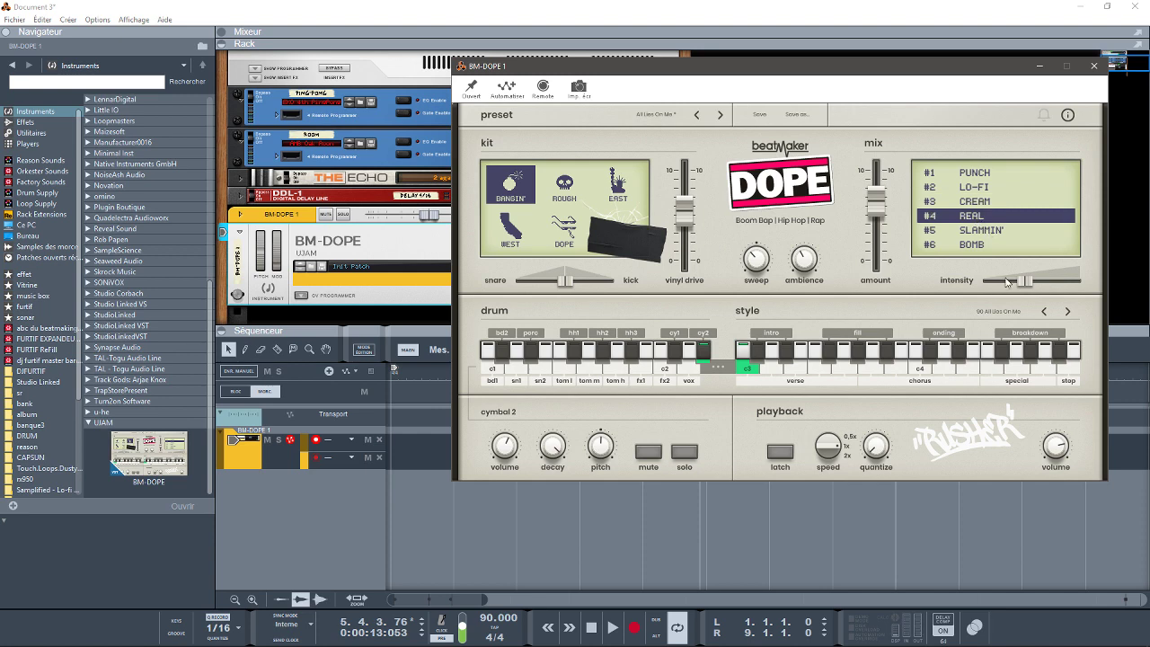
drag(1024, 281, 1061, 283)
Select the #5 Slammin' mix, raise its amount to near maximum, and sweep the intensity to minimum and back to just below the middle
click(989, 232)
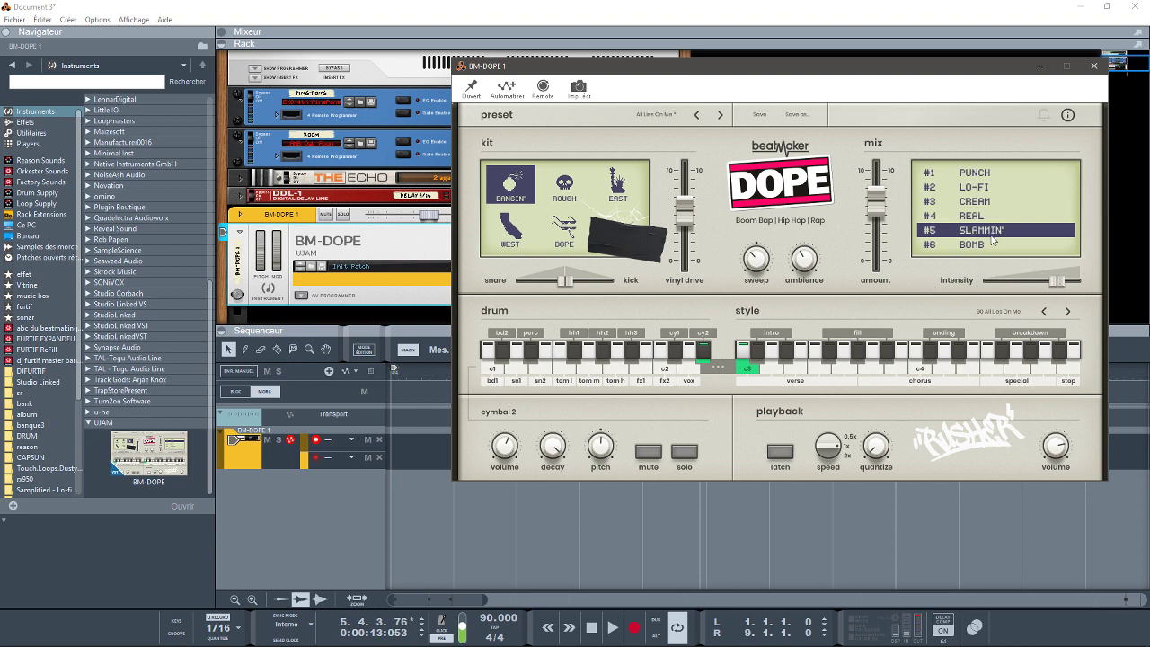
drag(877, 213, 878, 186)
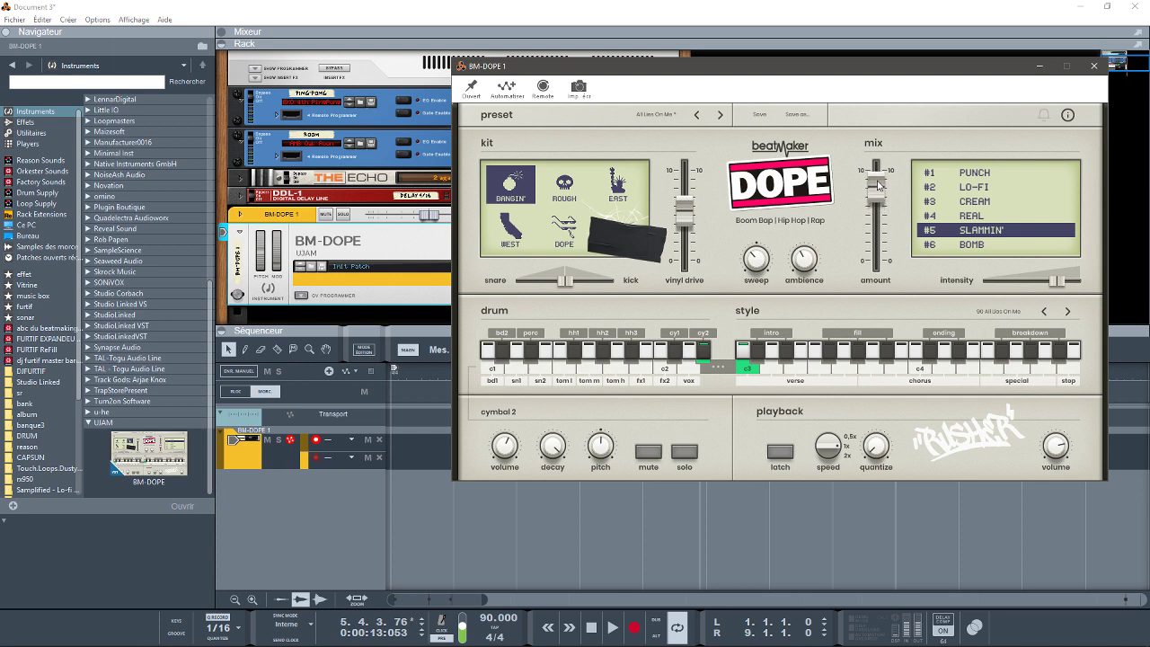
drag(1058, 281, 901, 290)
drag(985, 281, 1021, 286)
Select the #6 Bomb mix, lower its amount to about mid-scale, and raise the intensity to near maximum
click(968, 246)
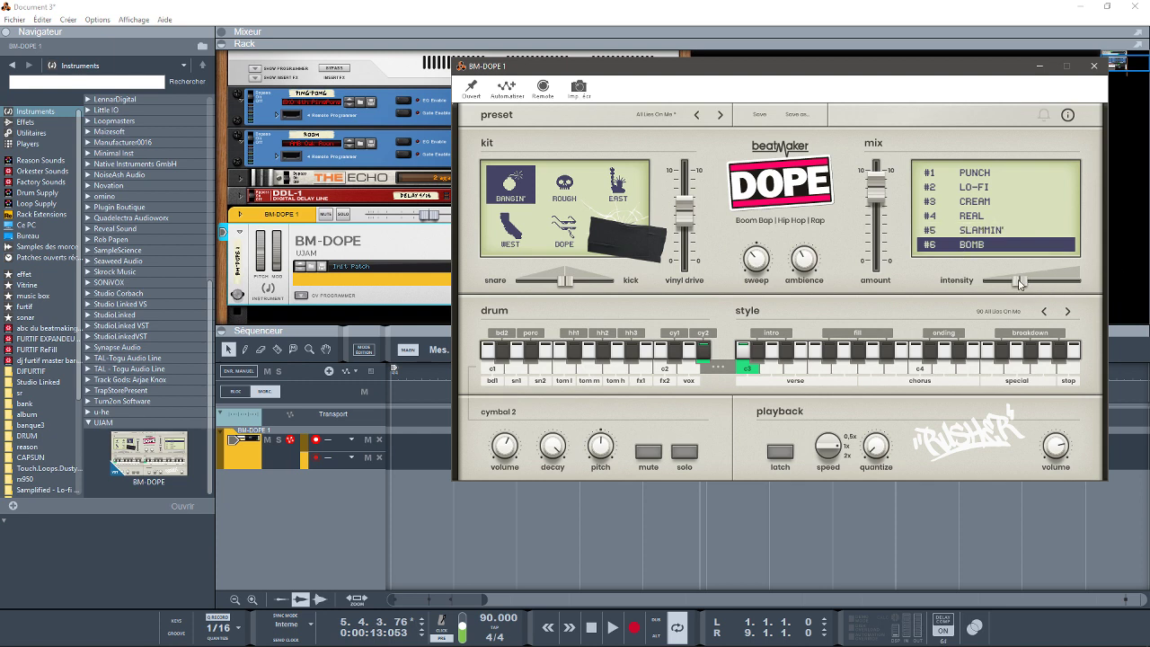
drag(876, 183, 882, 230)
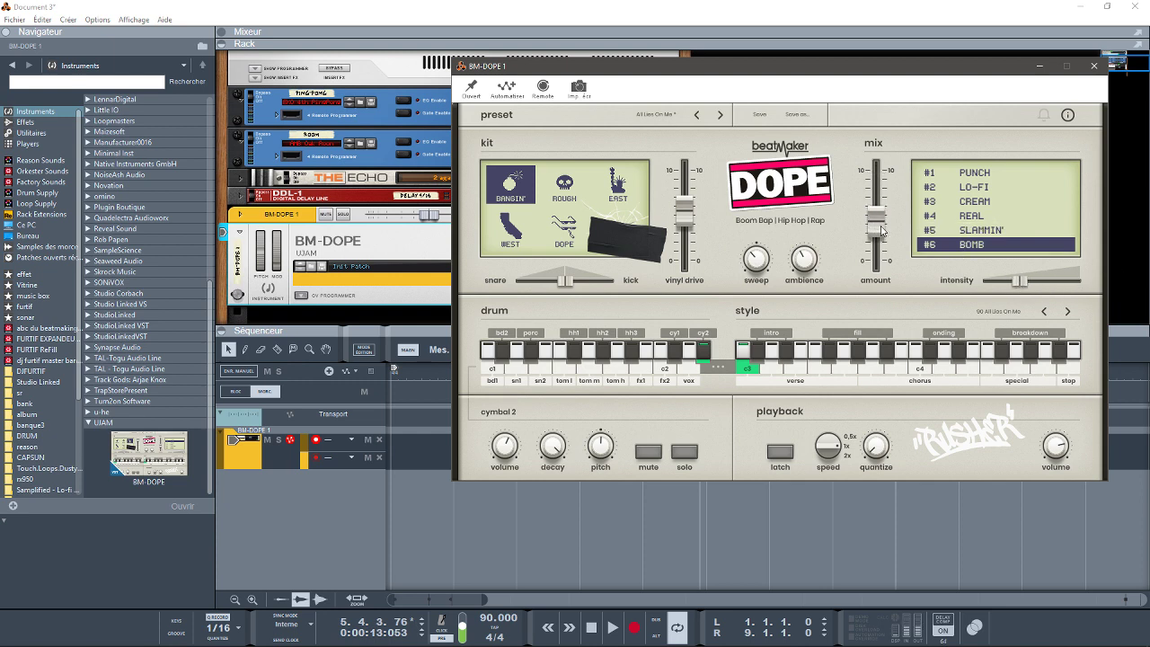
drag(1029, 284, 1070, 290)
Audition the Rough, East, Dope and West kits in turn with the Bomb mix
click(569, 188)
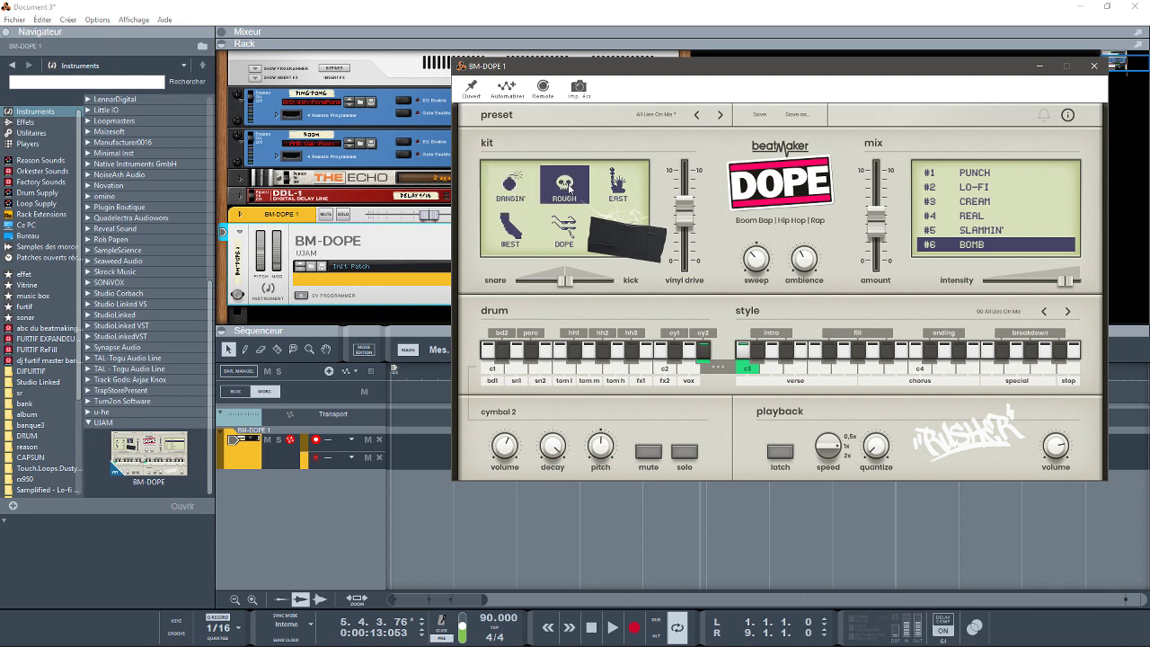
click(620, 188)
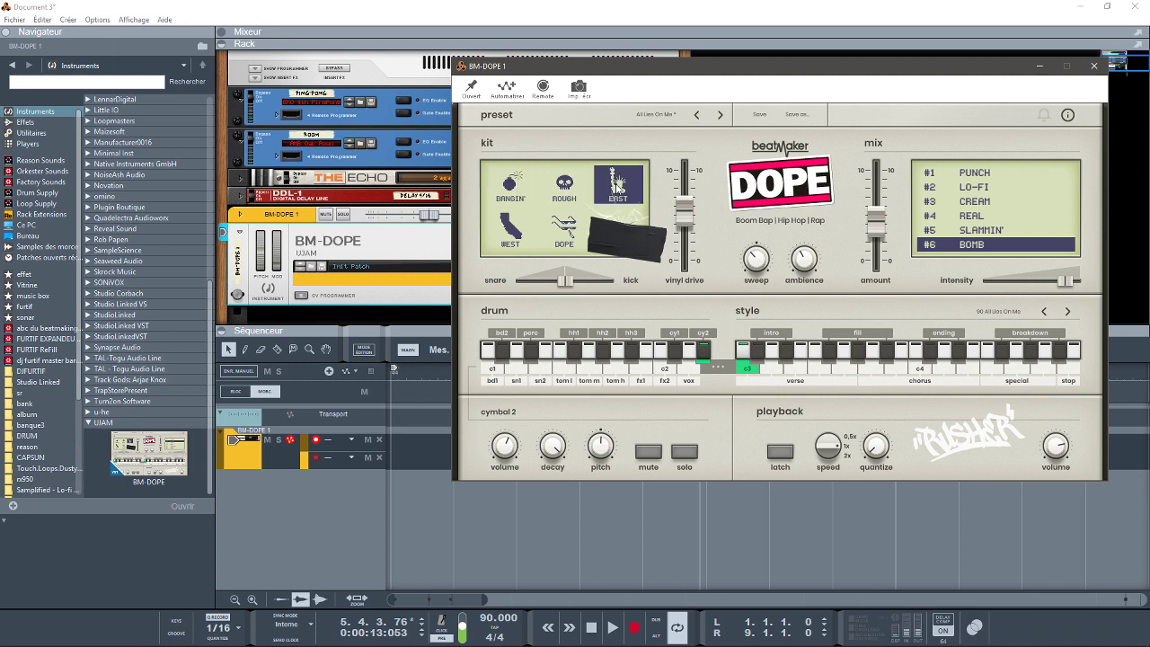
click(567, 236)
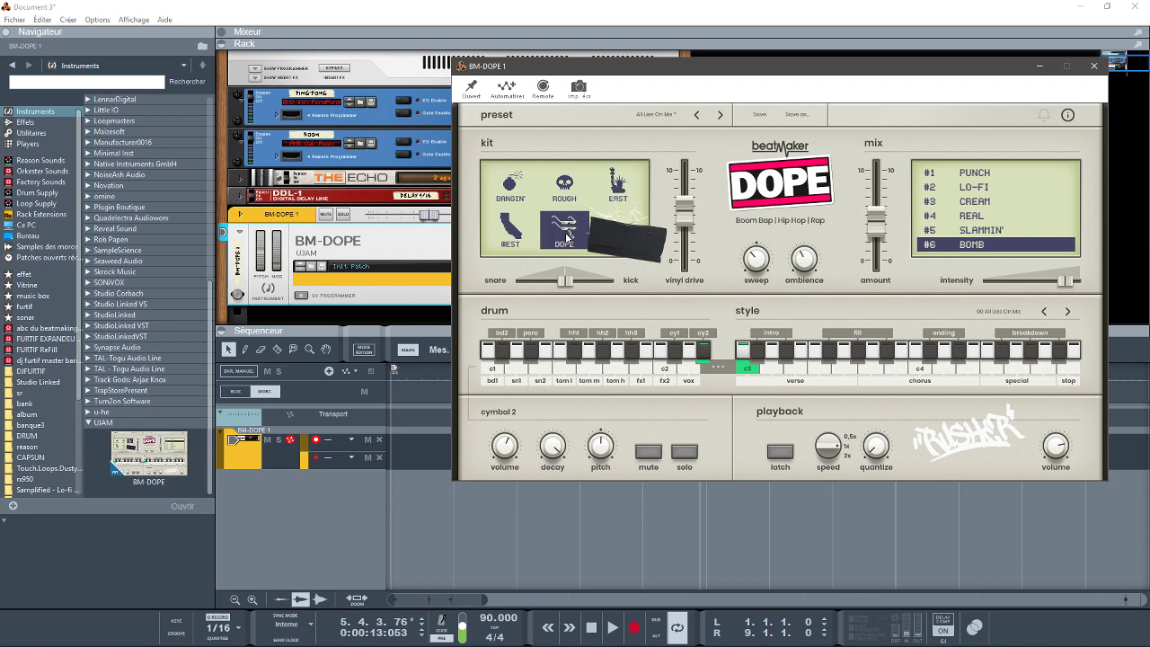
click(507, 240)
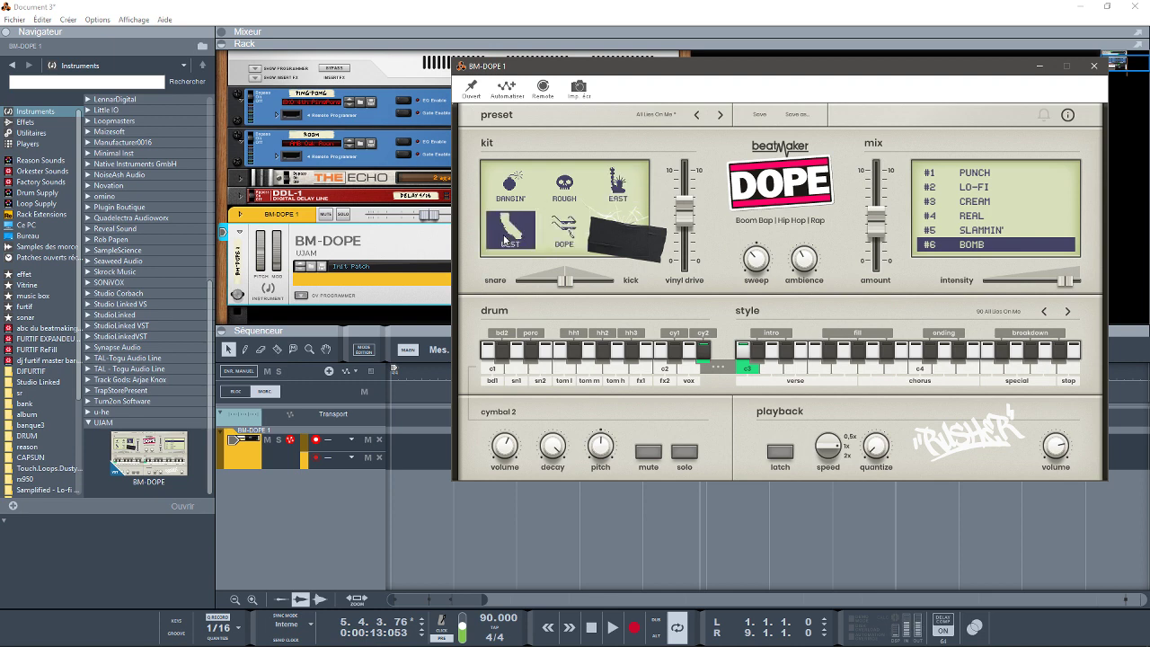
Compare the Bangin', Rough and East kits using the #1 Punch mix, and settle on East with the #2 Lo-Fi mix
click(980, 174)
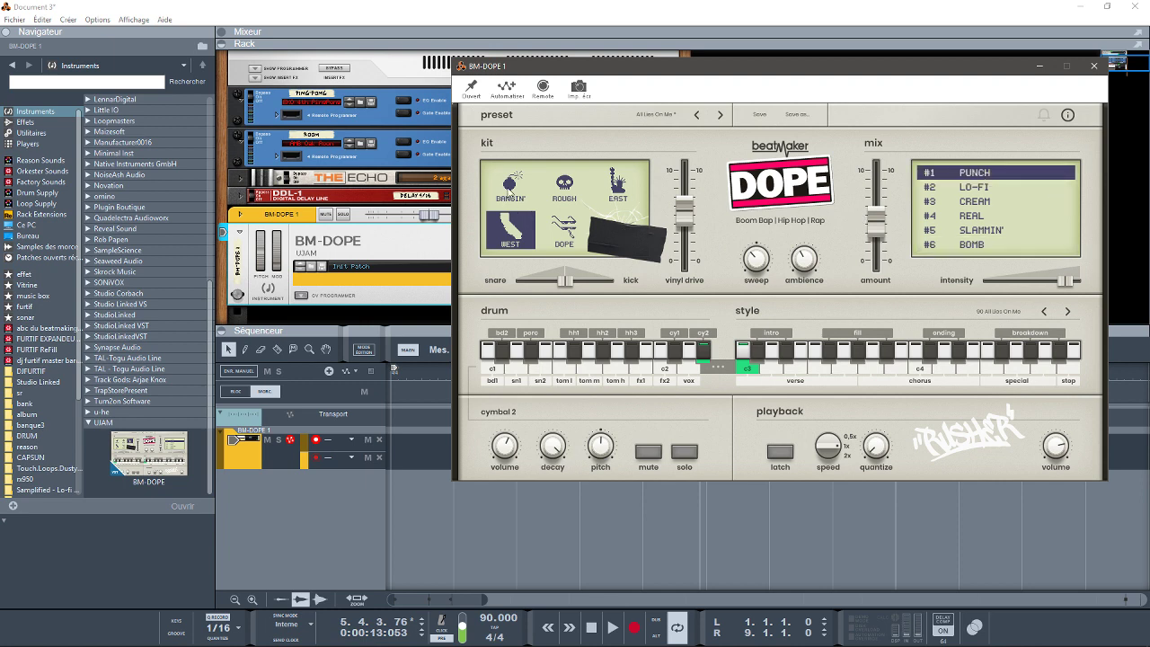
click(510, 185)
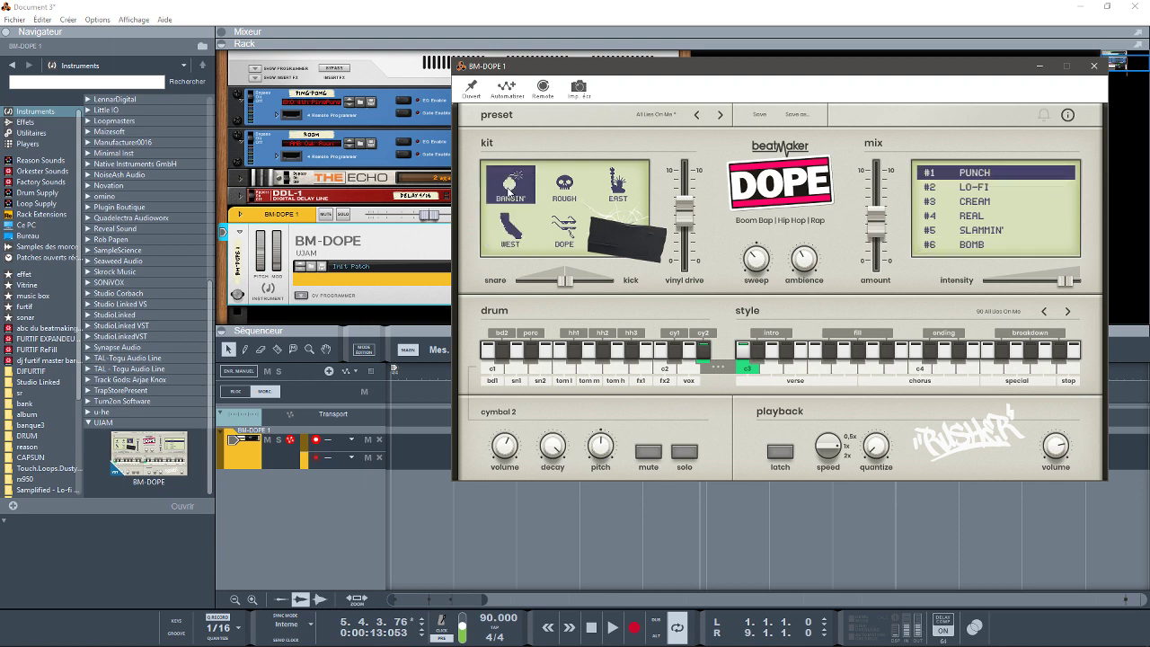
click(561, 200)
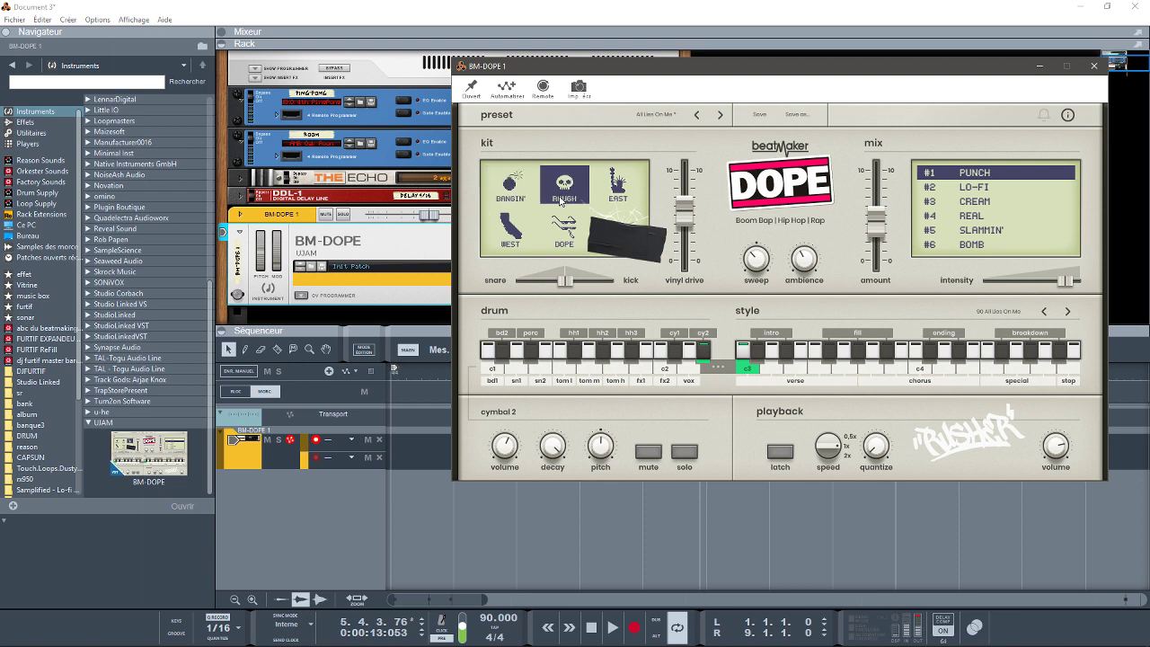
click(621, 192)
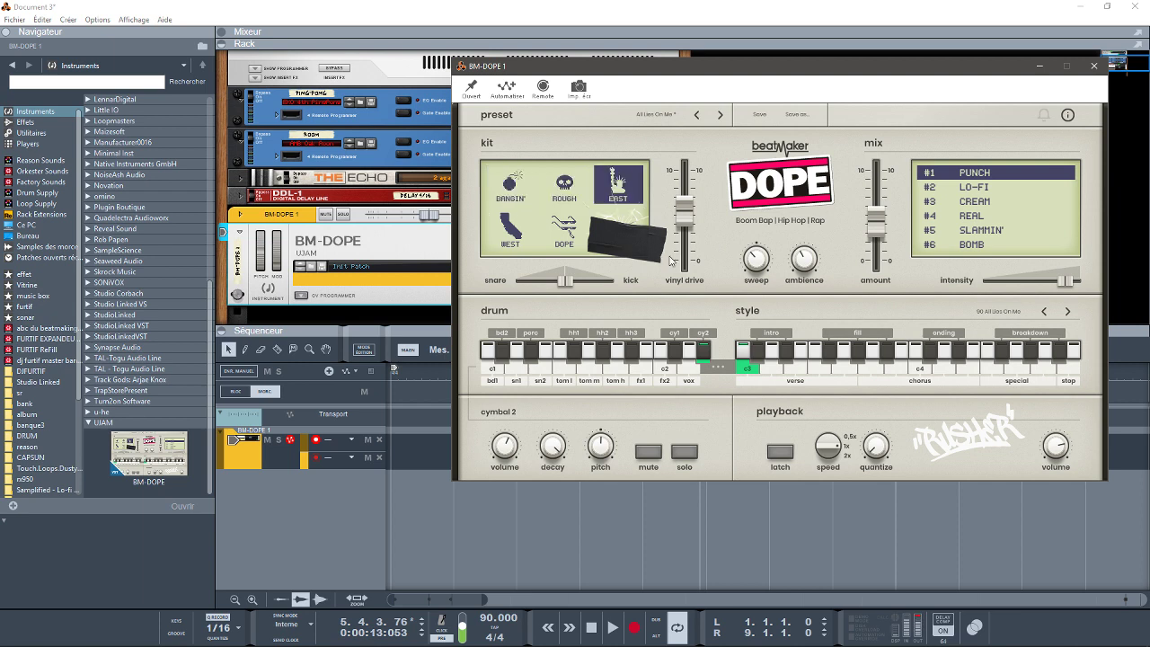
click(973, 192)
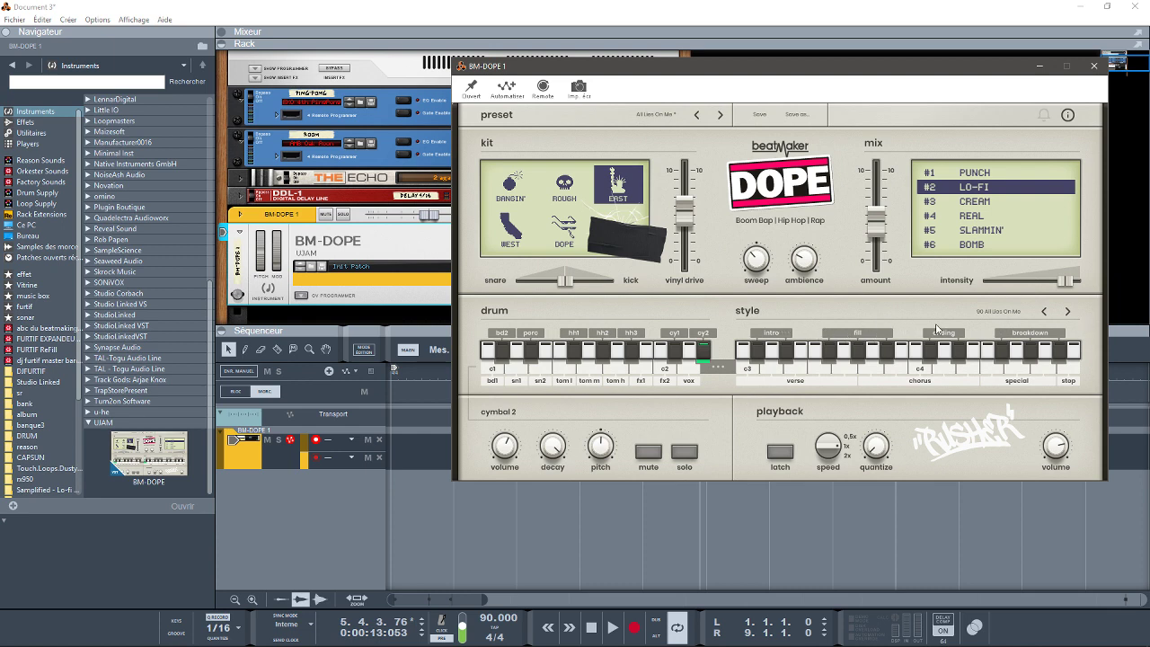
Browse the styles, choose 86 MF Gloom, and advance to the style 87 Misfits With Attitude
click(994, 313)
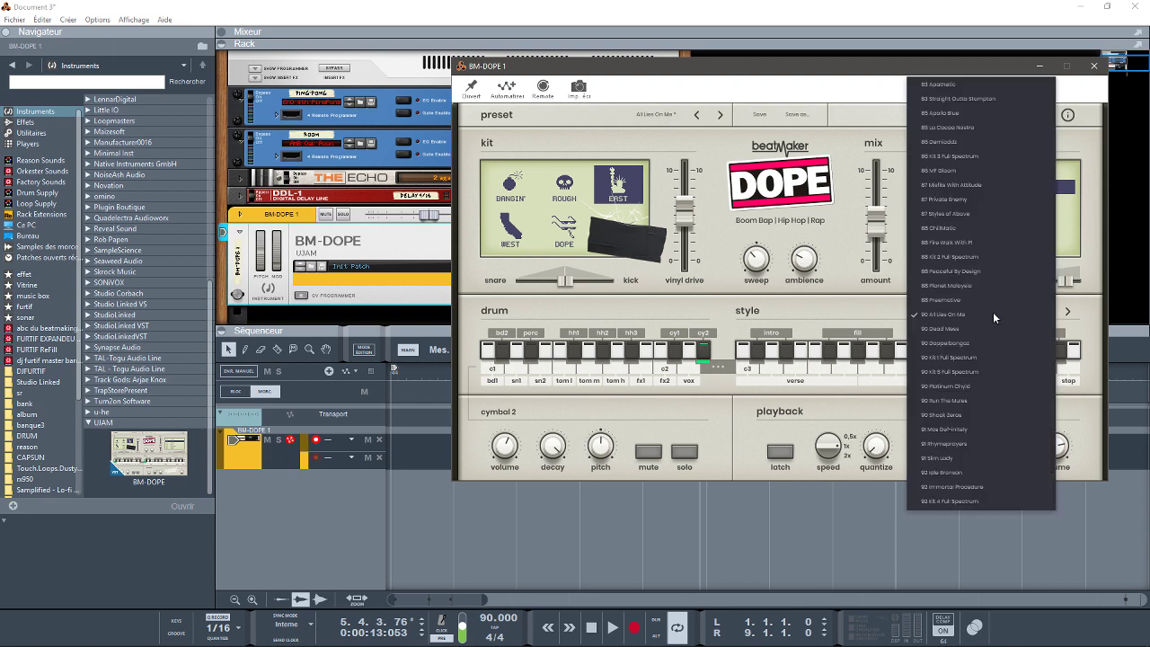
click(784, 316)
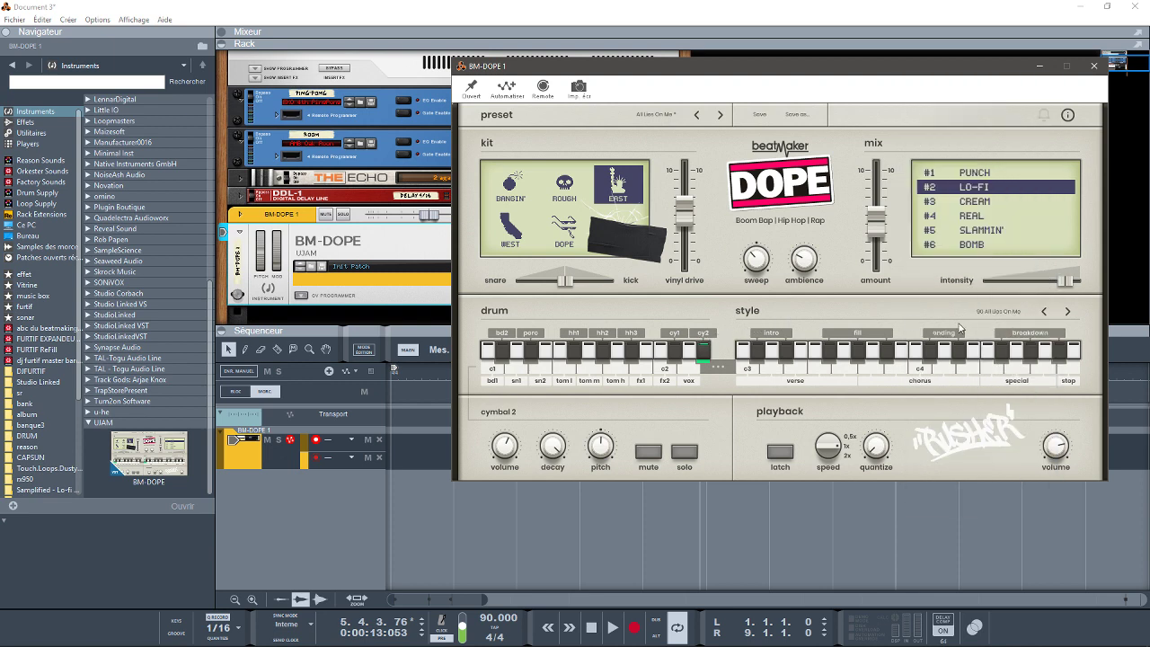
click(993, 314)
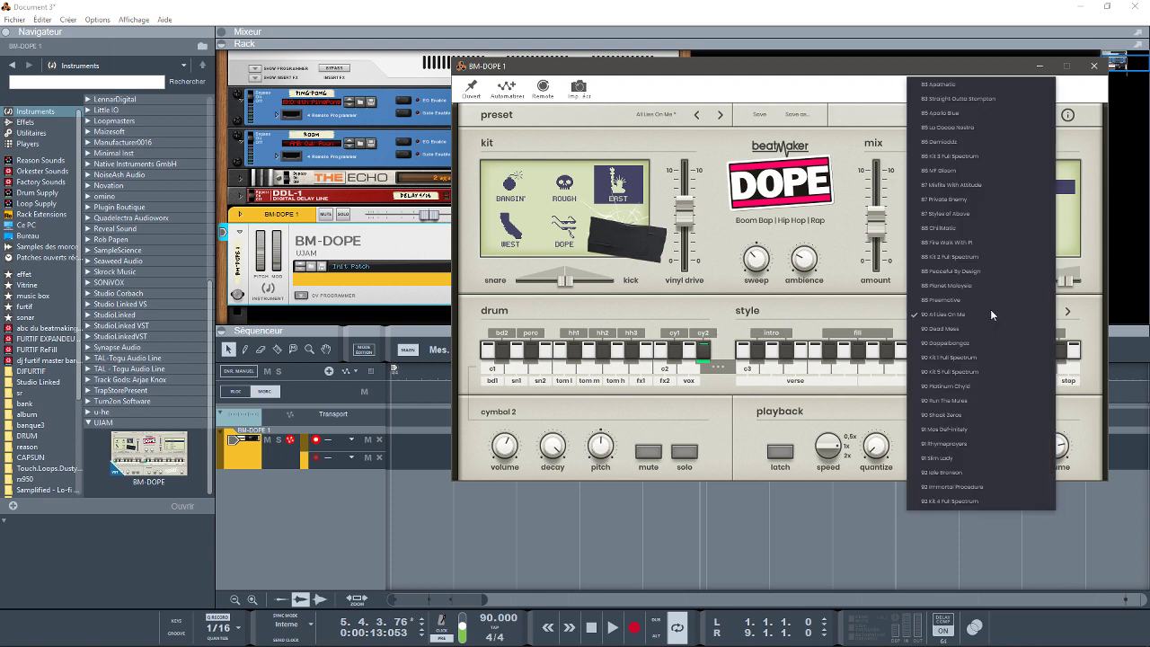
click(851, 321)
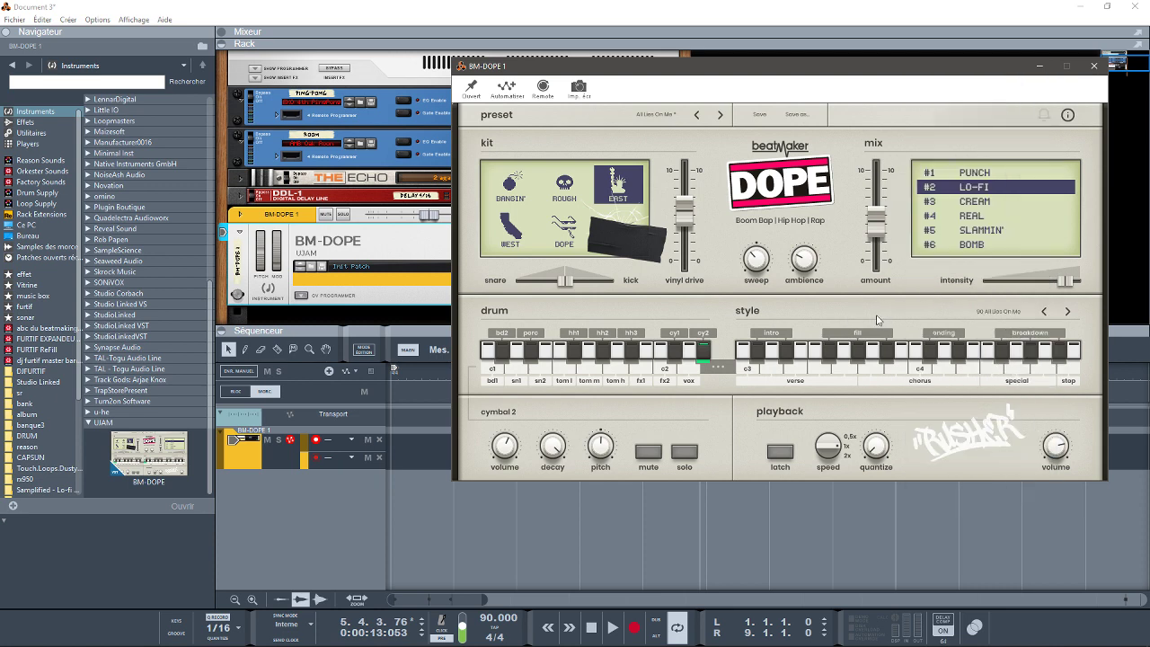
click(1011, 315)
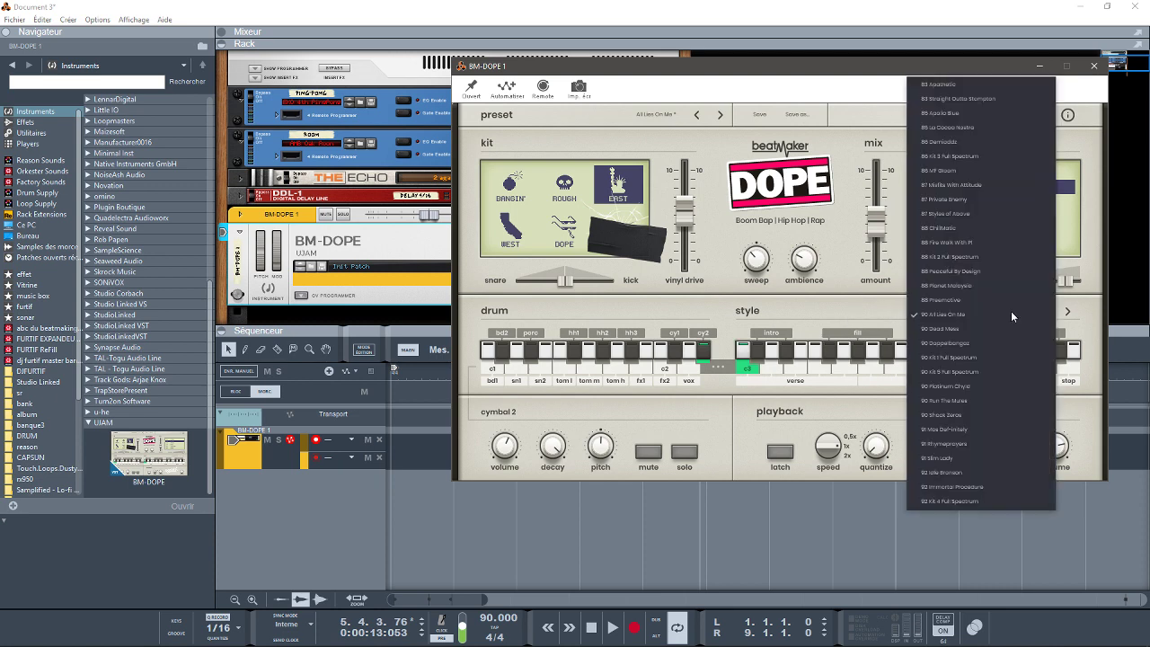
click(970, 170)
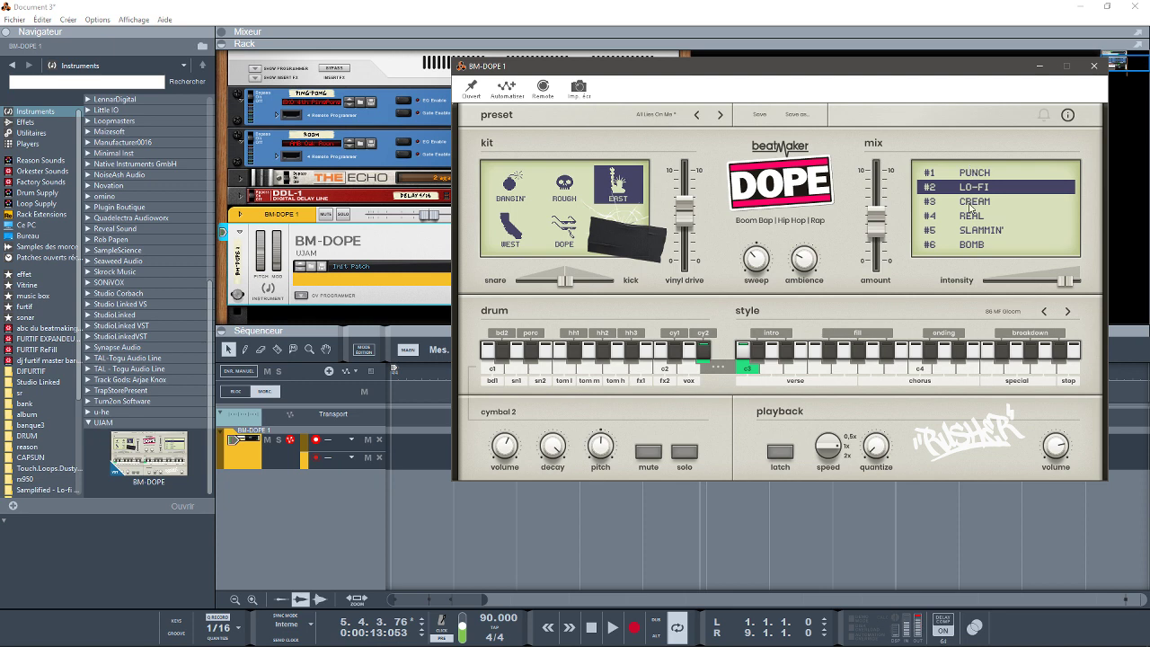
click(1068, 312)
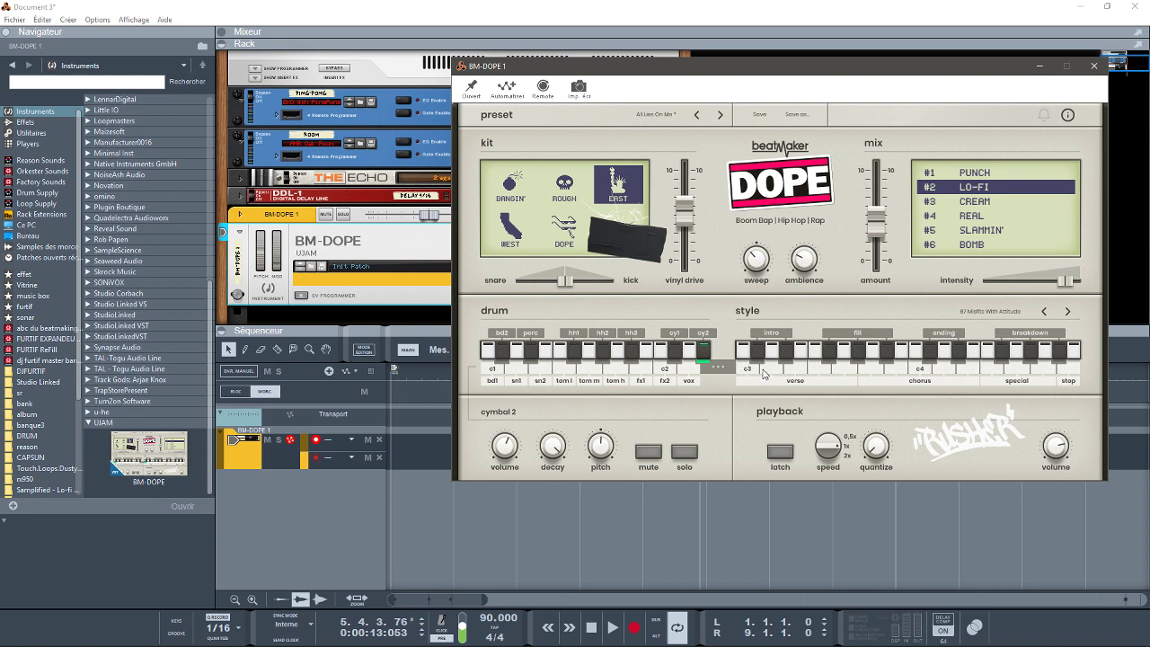
Trigger the c3 verse pattern and switch playback latch on and off
click(759, 370)
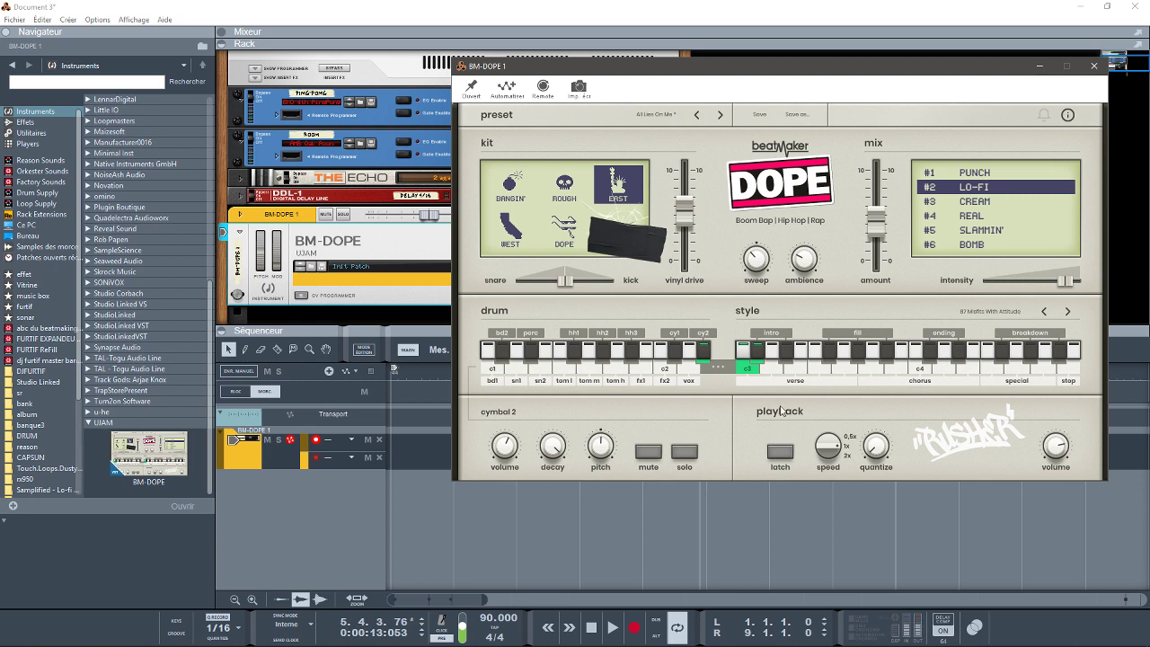
click(780, 453)
click(780, 454)
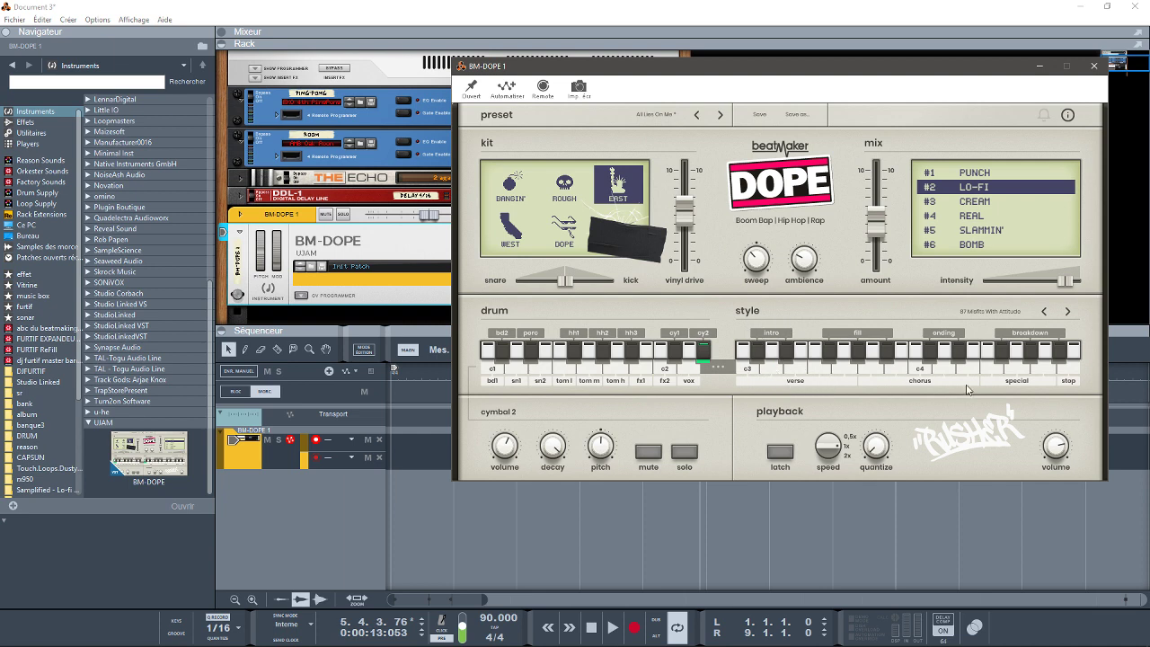
Trigger the stop key and a verse pattern, compare playback with latch on and off, and leave latch off
click(1077, 357)
click(774, 385)
click(781, 454)
click(780, 452)
click(787, 458)
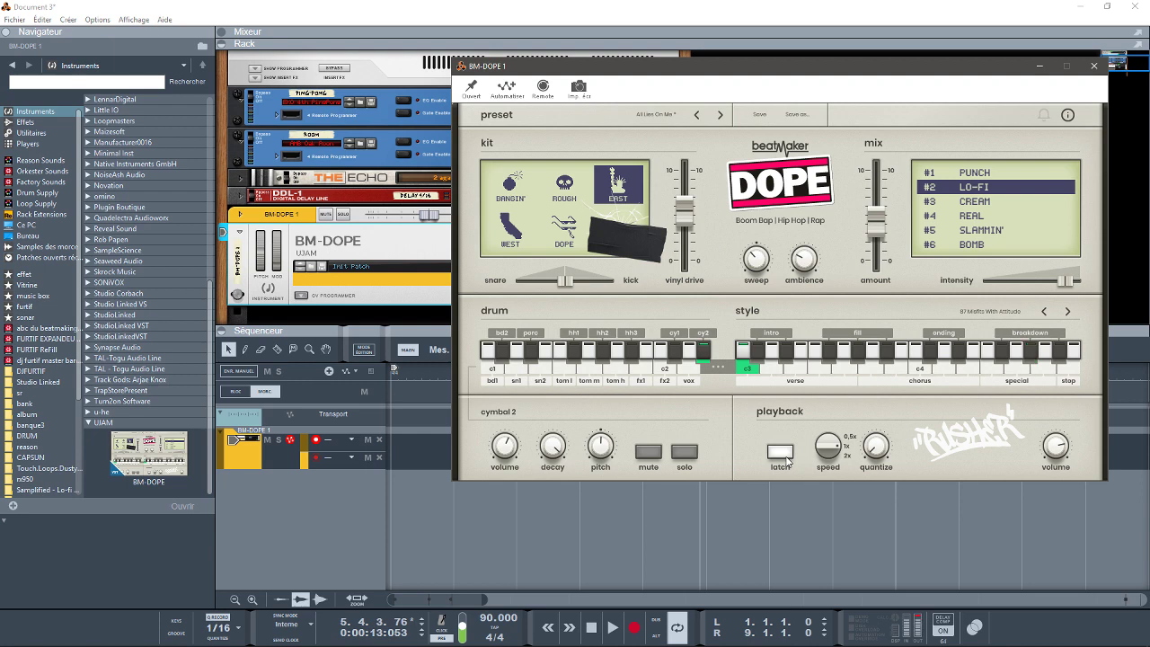
click(780, 454)
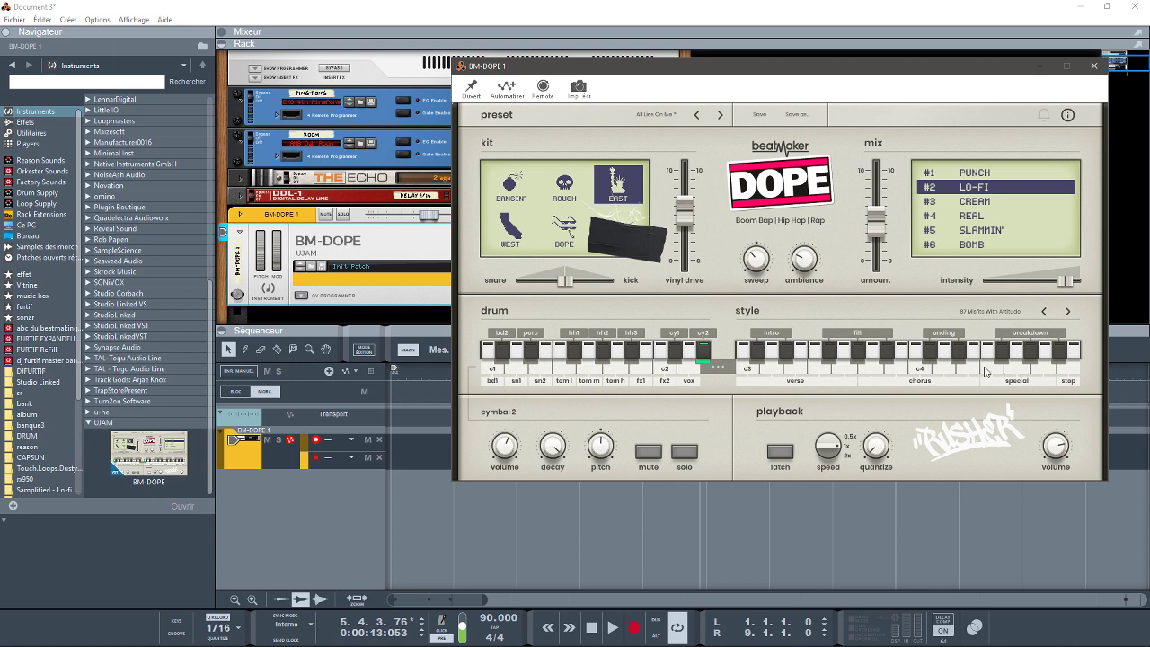
click(1004, 312)
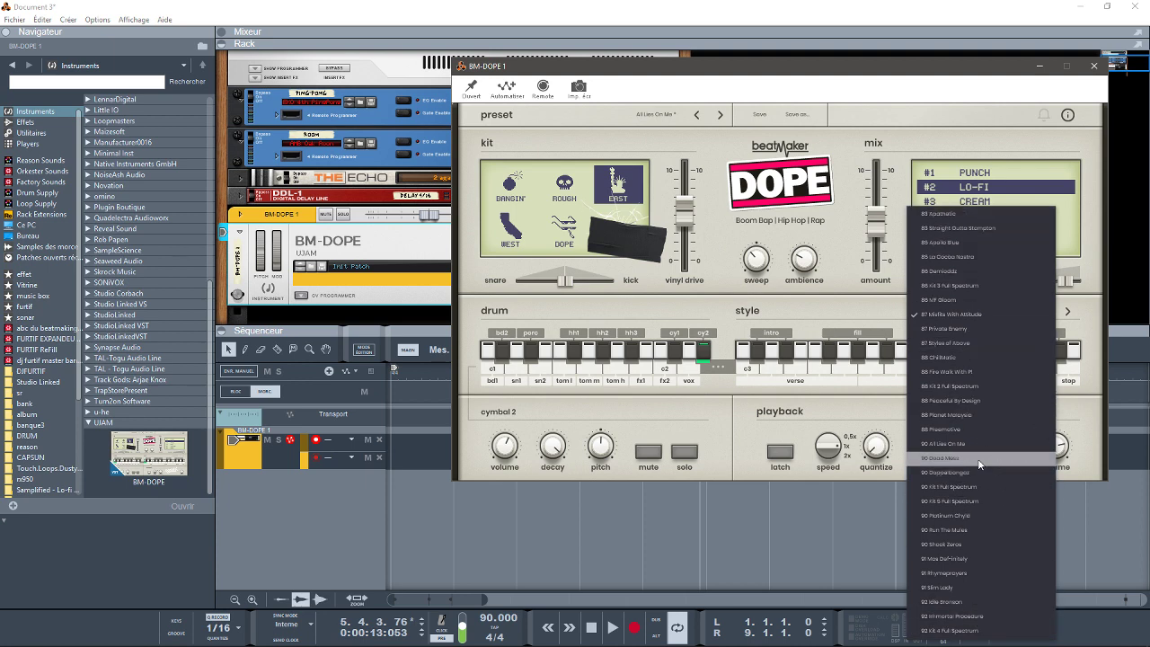
click(566, 309)
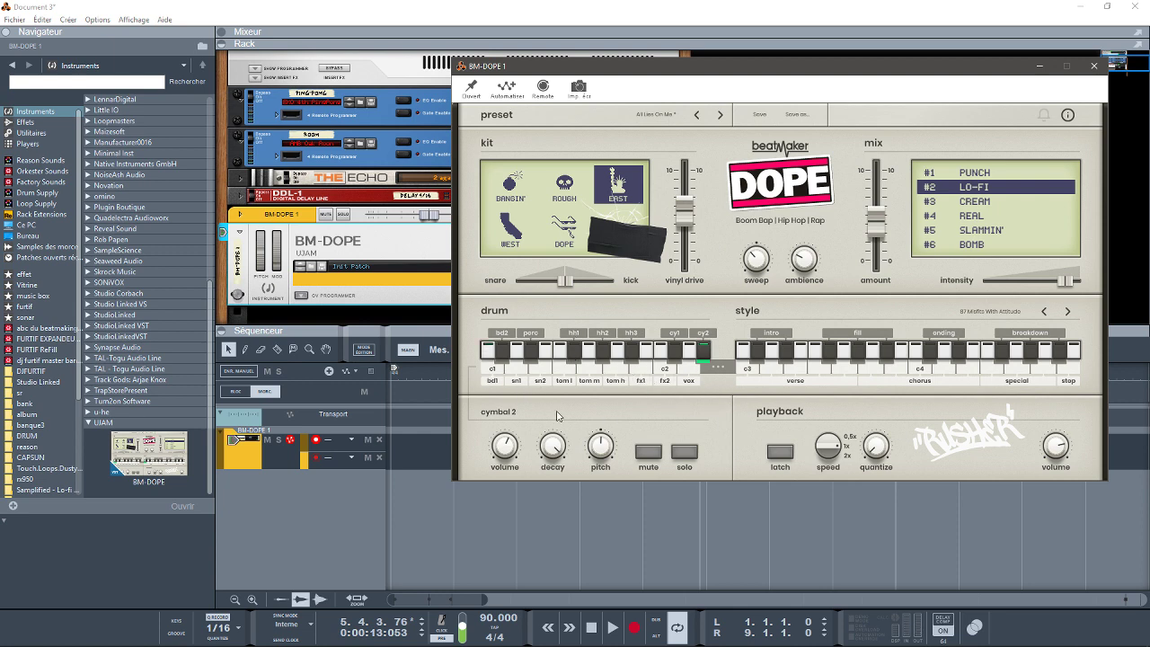
Audition individual drum sounds up the drum keyboard from bass drum 1 through percussion, toms and effects, ending on the vocal sound
click(486, 352)
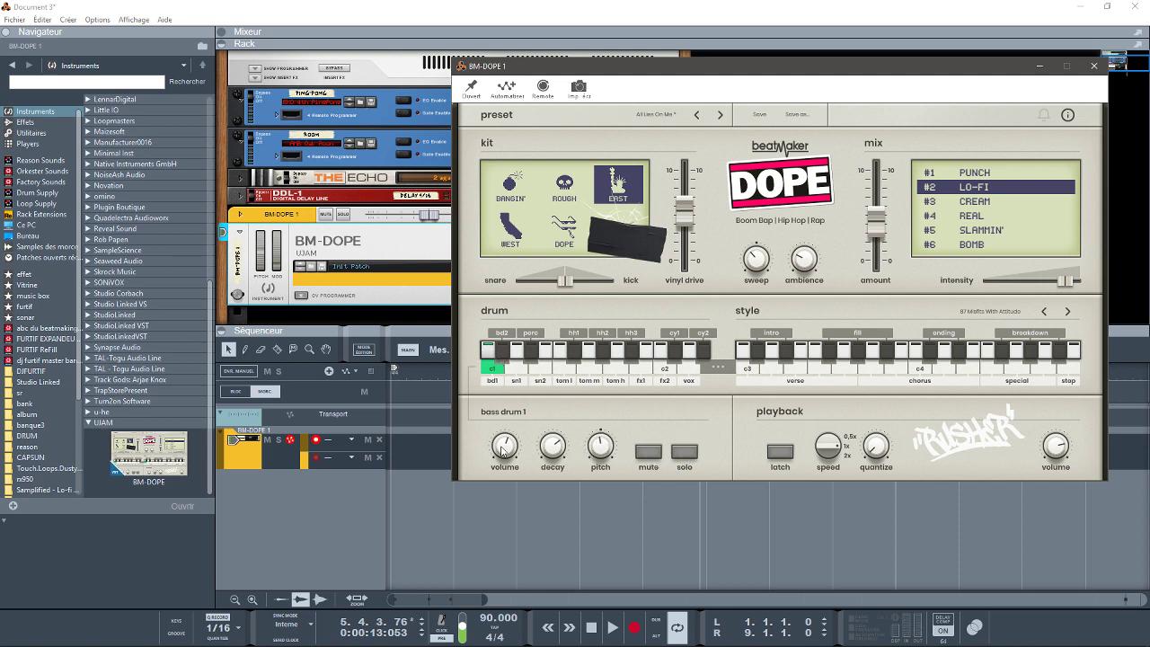
click(517, 372)
click(536, 358)
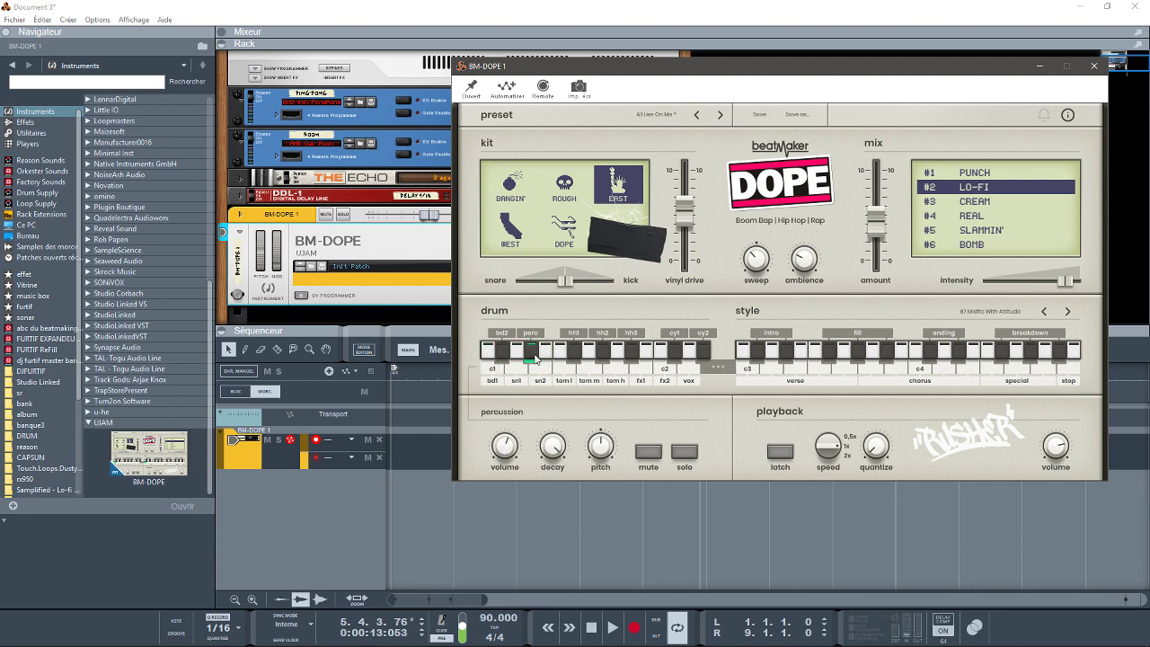
click(566, 368)
click(589, 368)
click(614, 369)
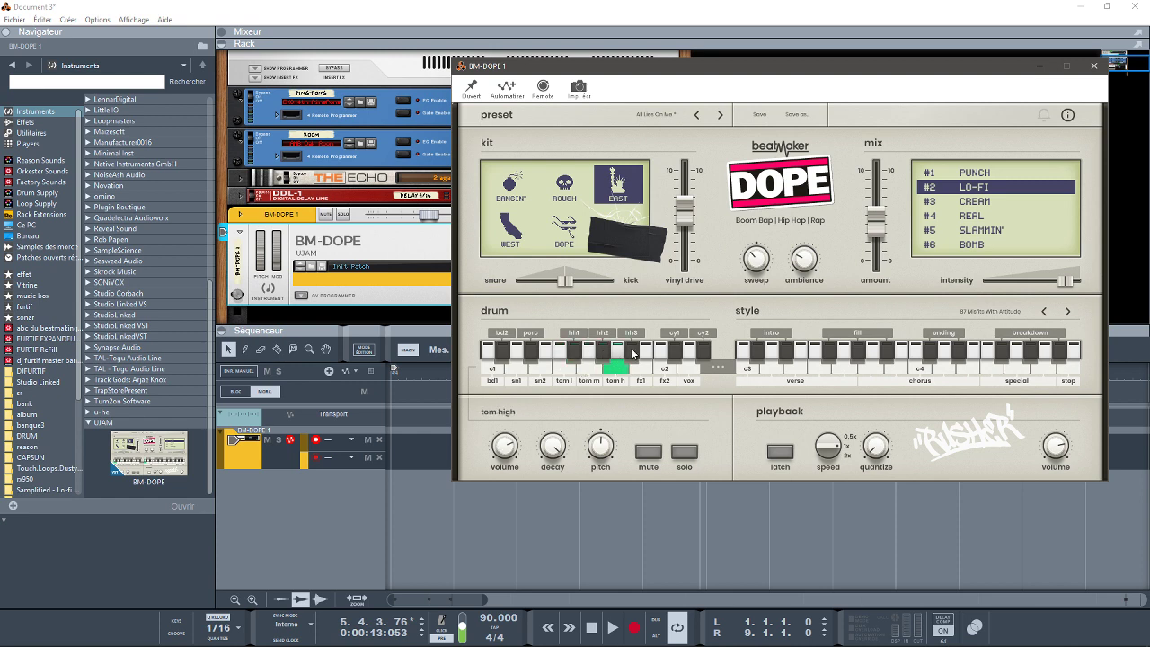
click(634, 354)
click(640, 369)
click(665, 367)
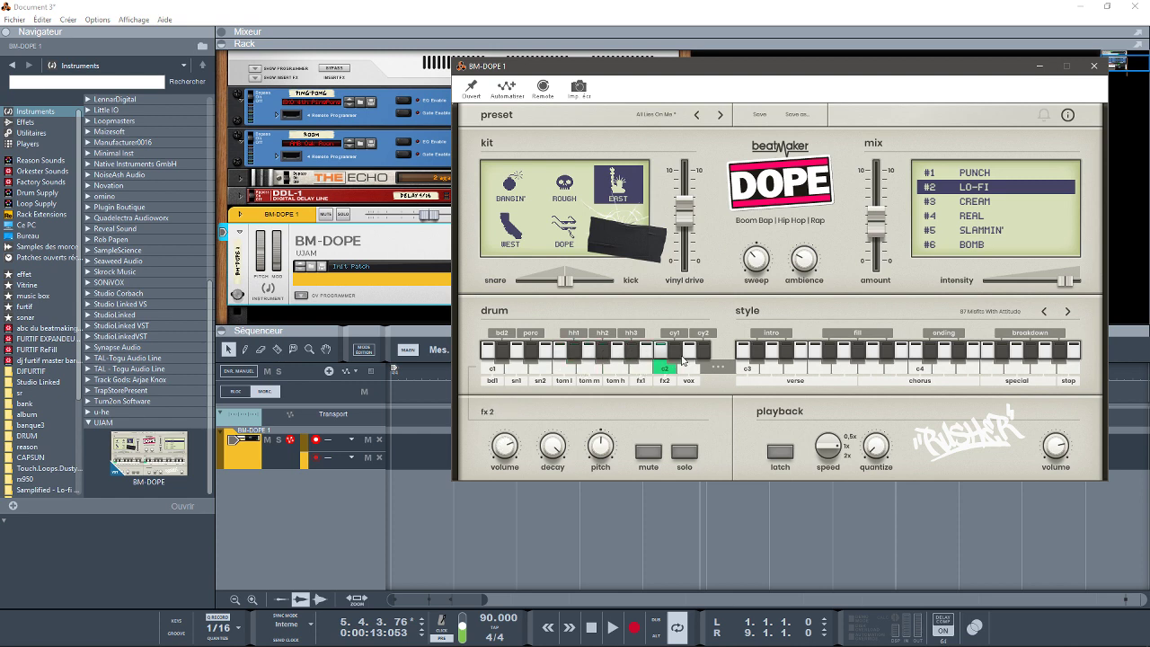
click(680, 359)
click(691, 368)
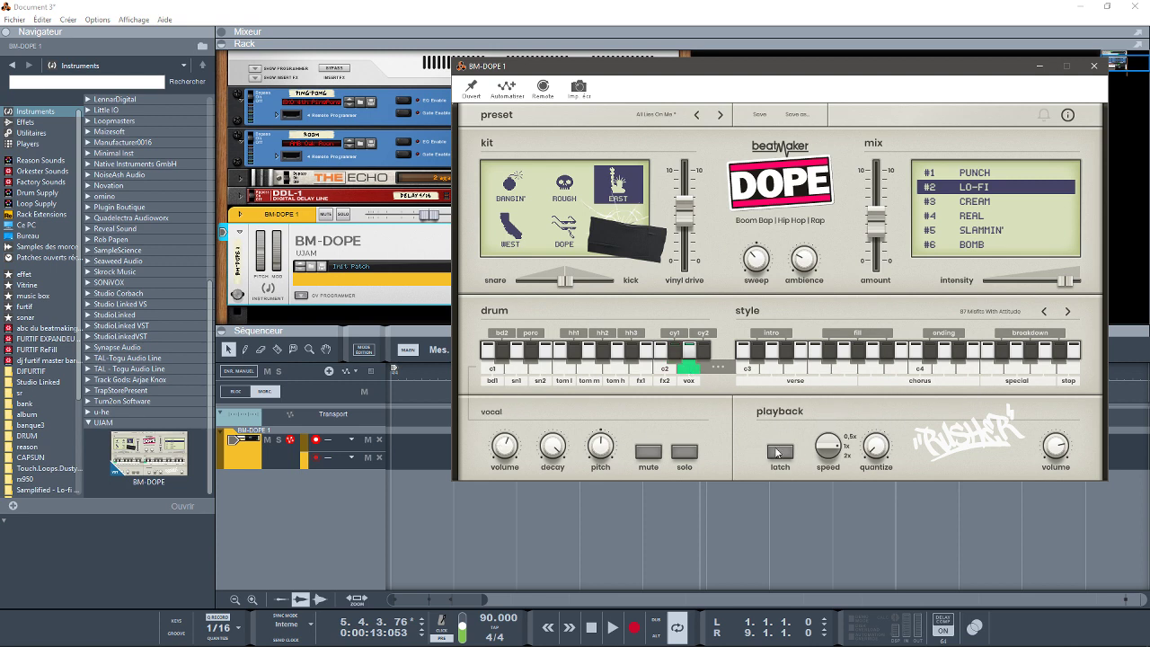
Try other playback speeds for the pattern and return the speed to 1x
click(828, 454)
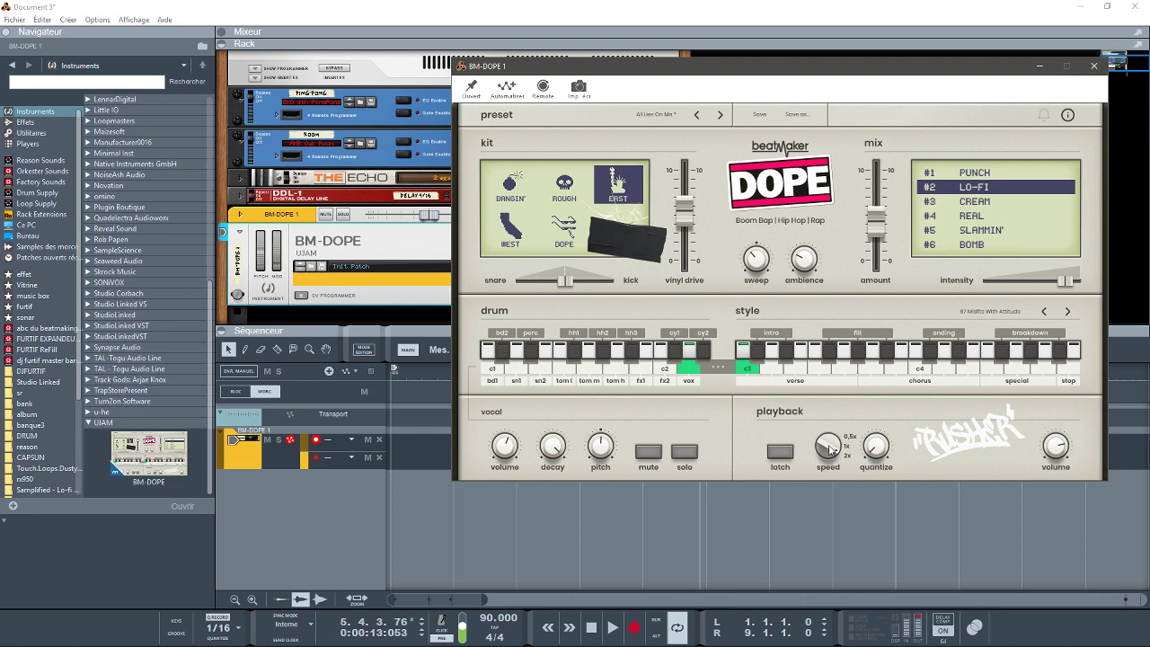
click(840, 457)
click(842, 447)
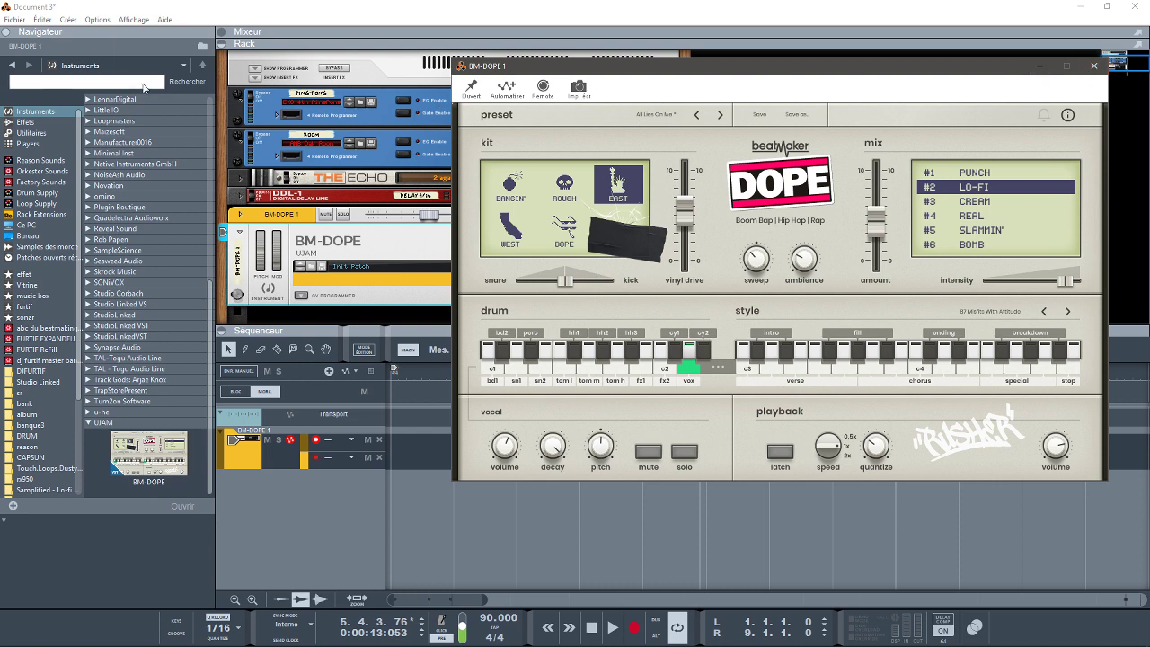
Open the recent song lofi51b.reason
click(14, 18)
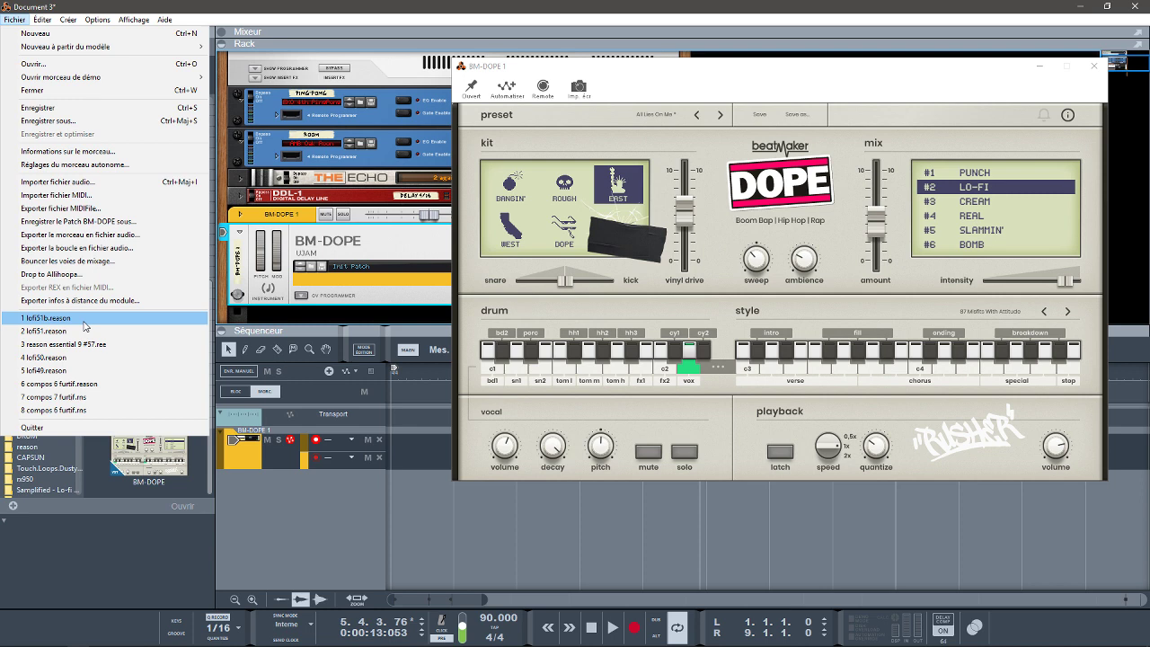
click(84, 322)
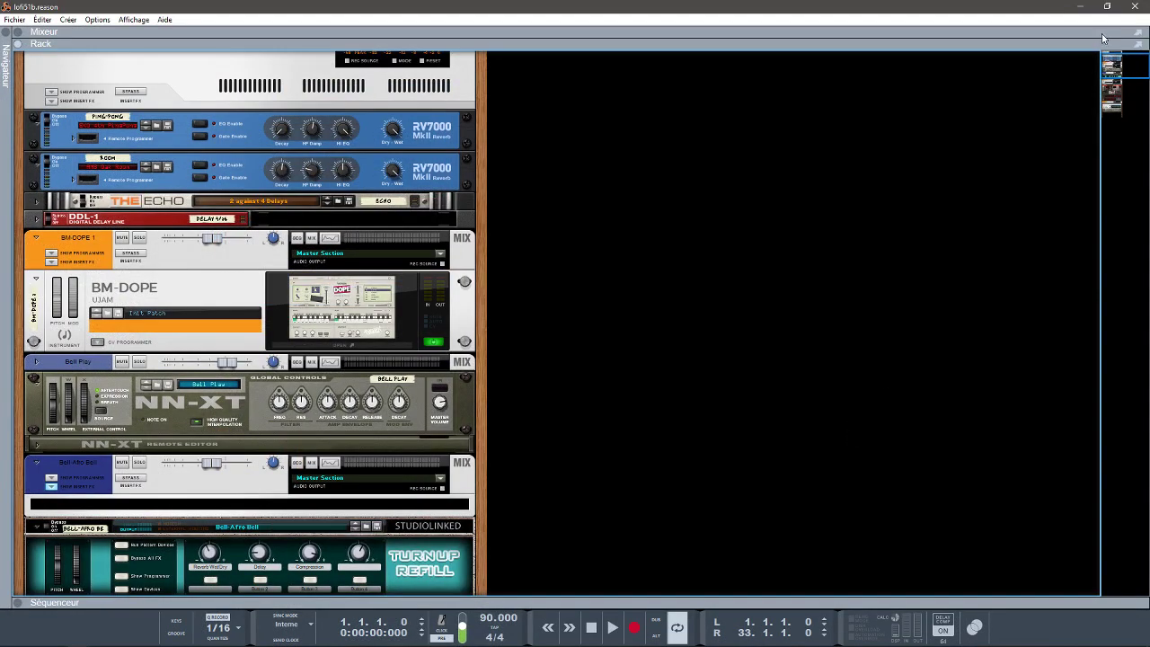
Switch back to Document 3 and close its BM-DOPE 1 plugin window
mouse_move(212, 640)
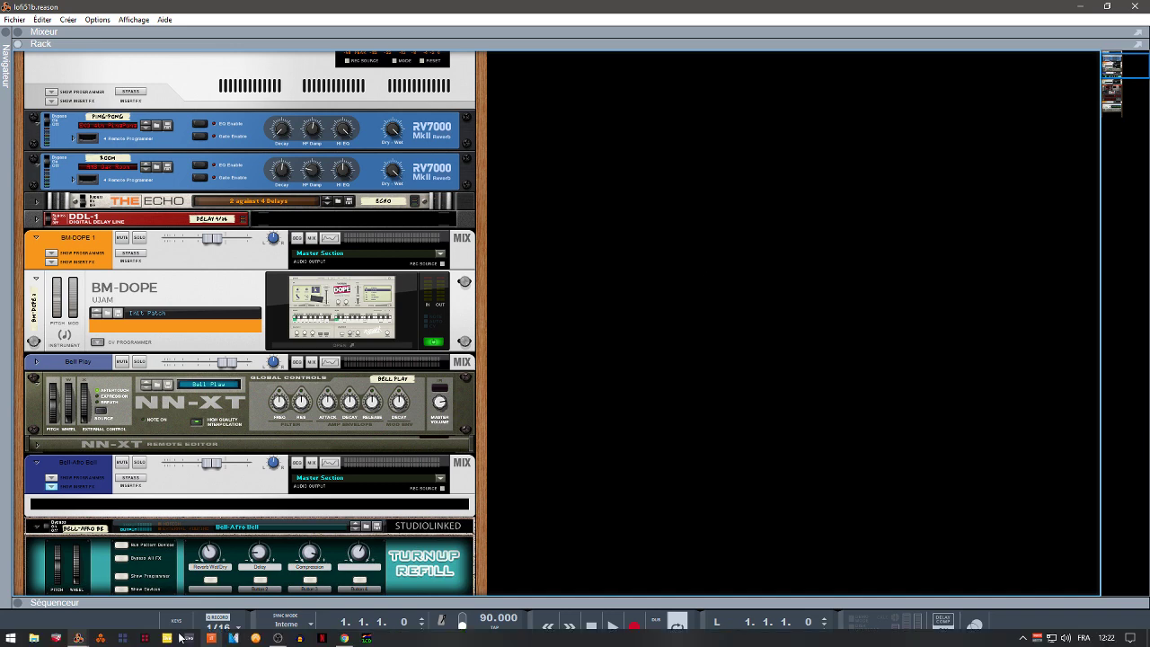
click(79, 638)
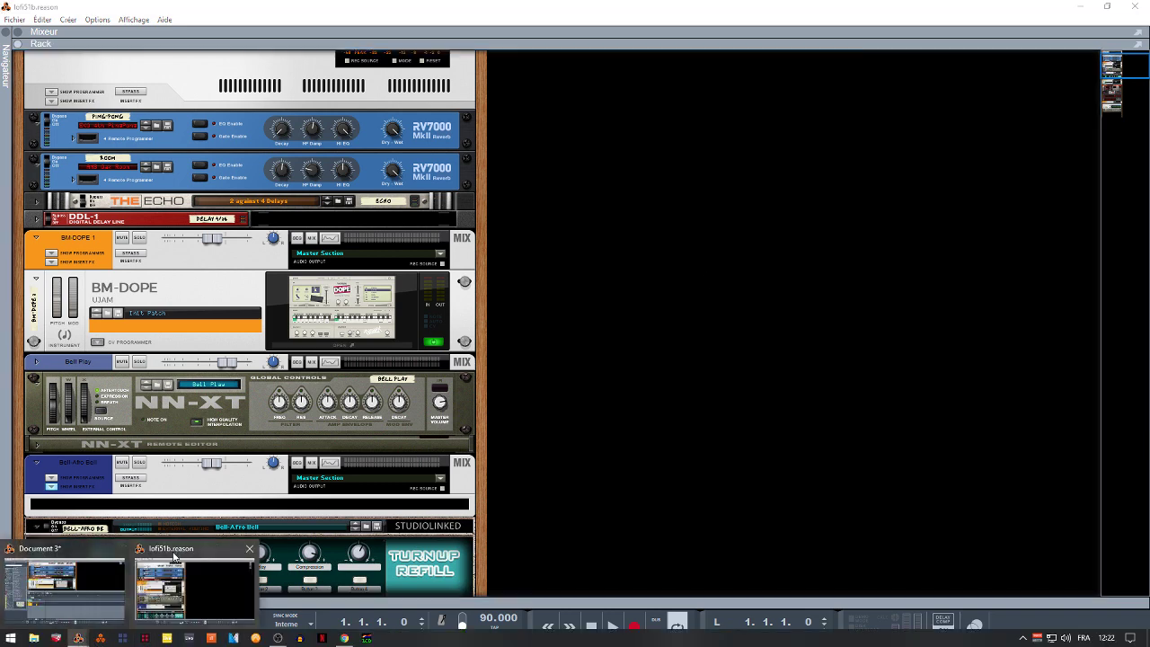
click(76, 553)
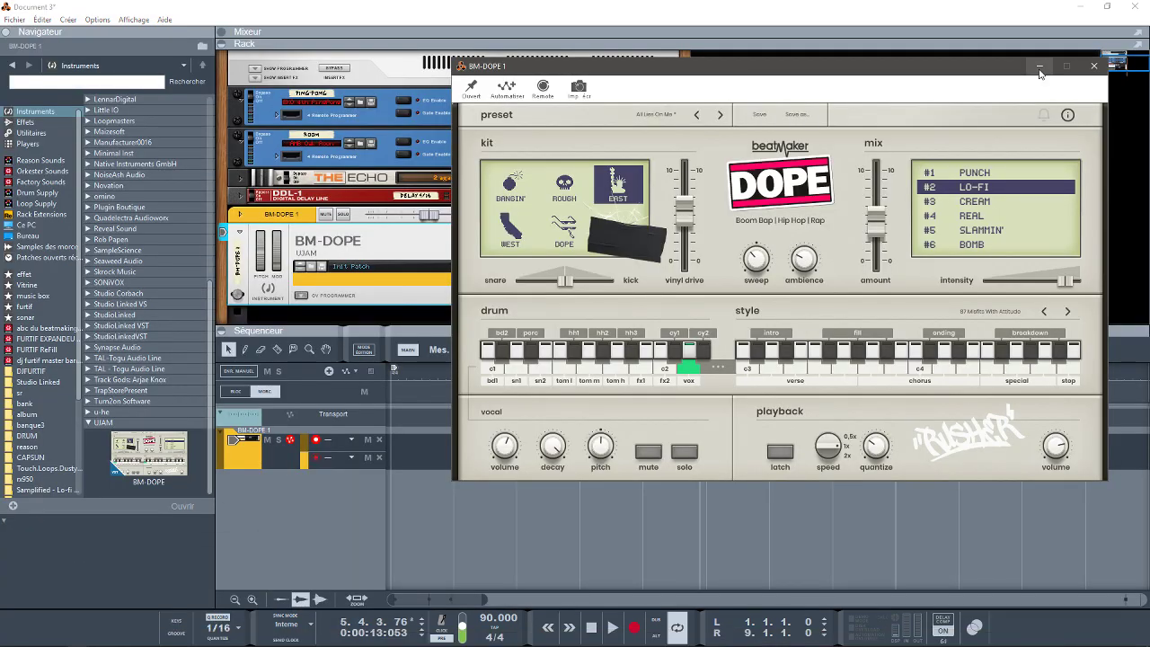
click(1094, 66)
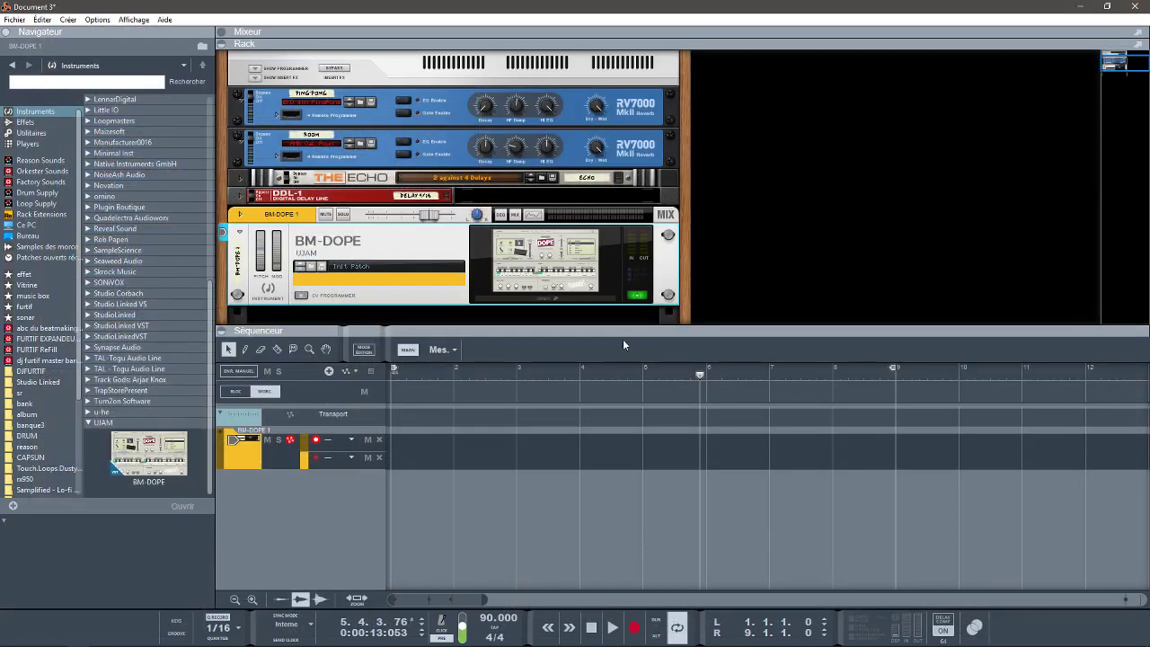
Bring up lofi51b.reason again, return to Document 3 and close that document without saving
click(14, 18)
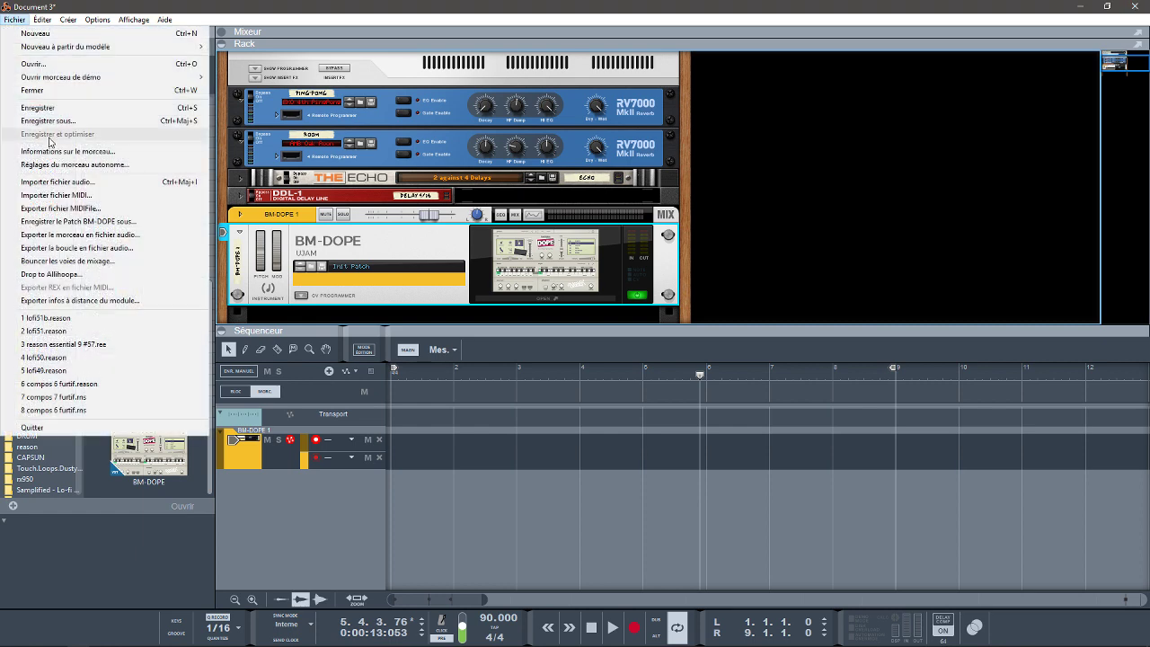
click(130, 320)
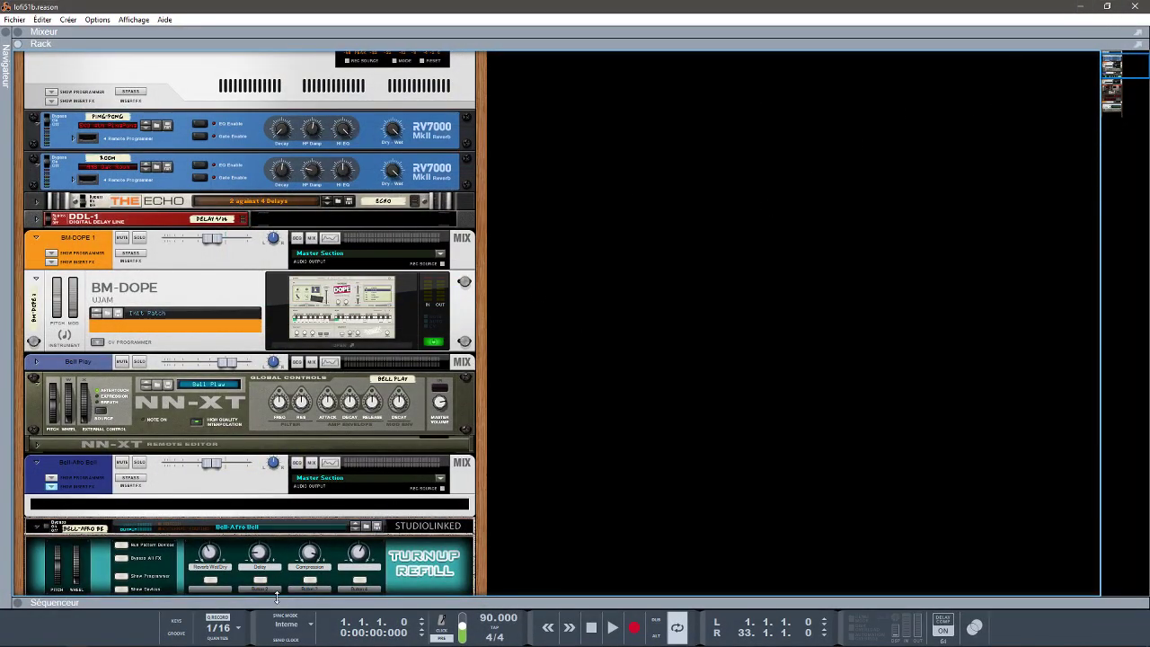
click(79, 638)
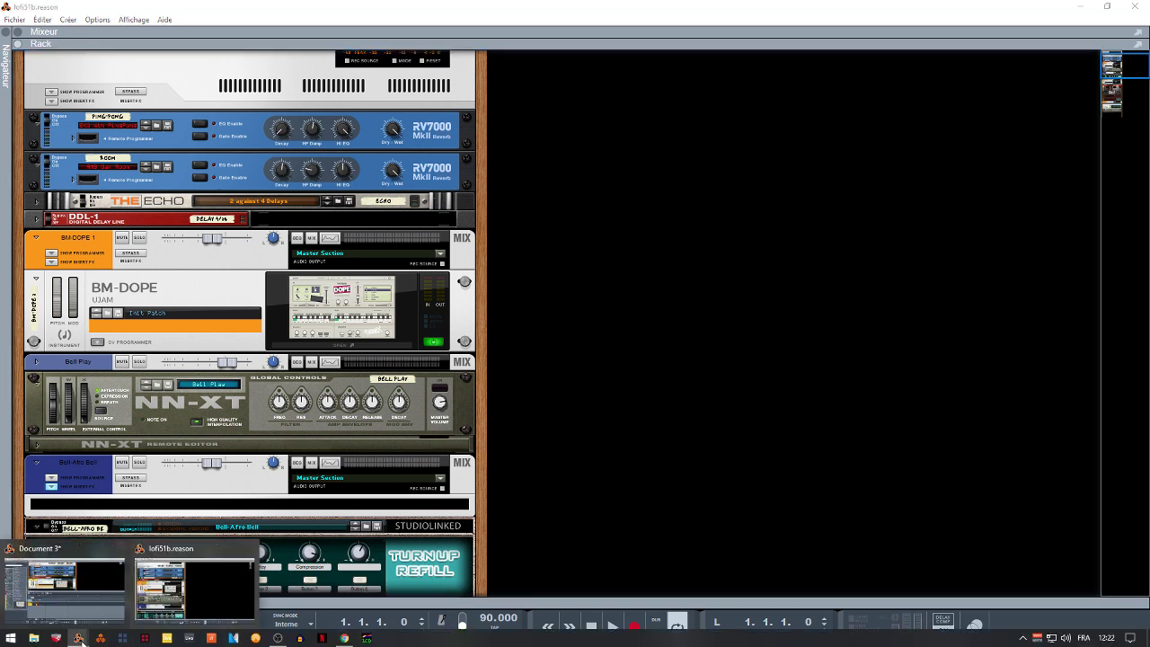
click(63, 584)
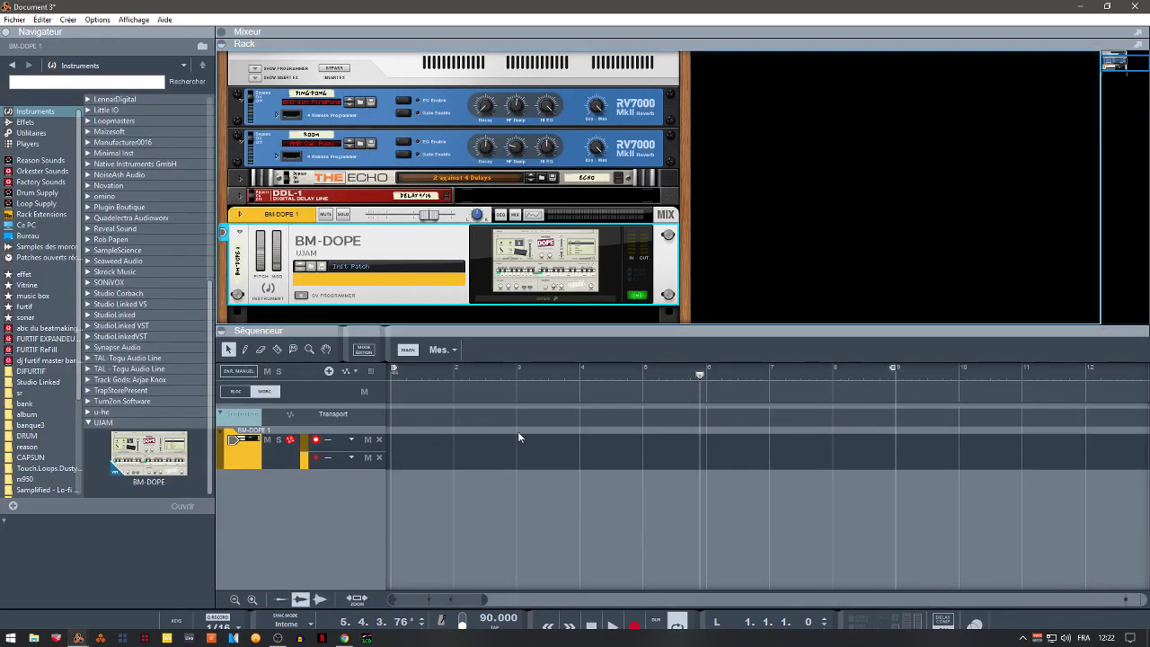
click(1134, 12)
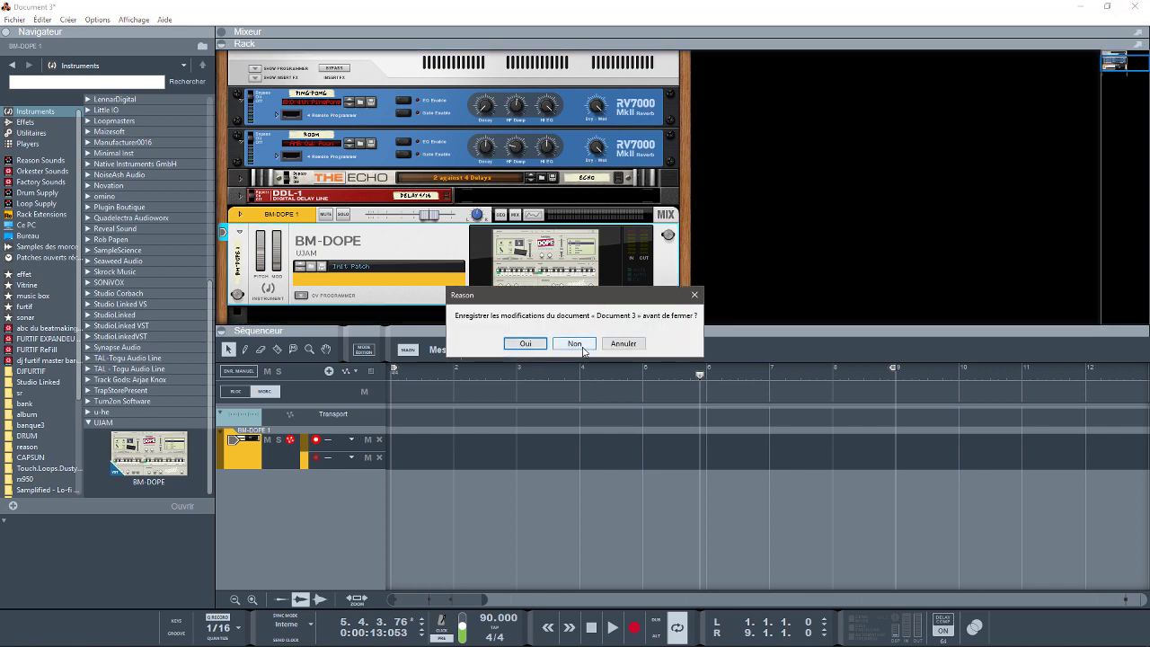
click(574, 345)
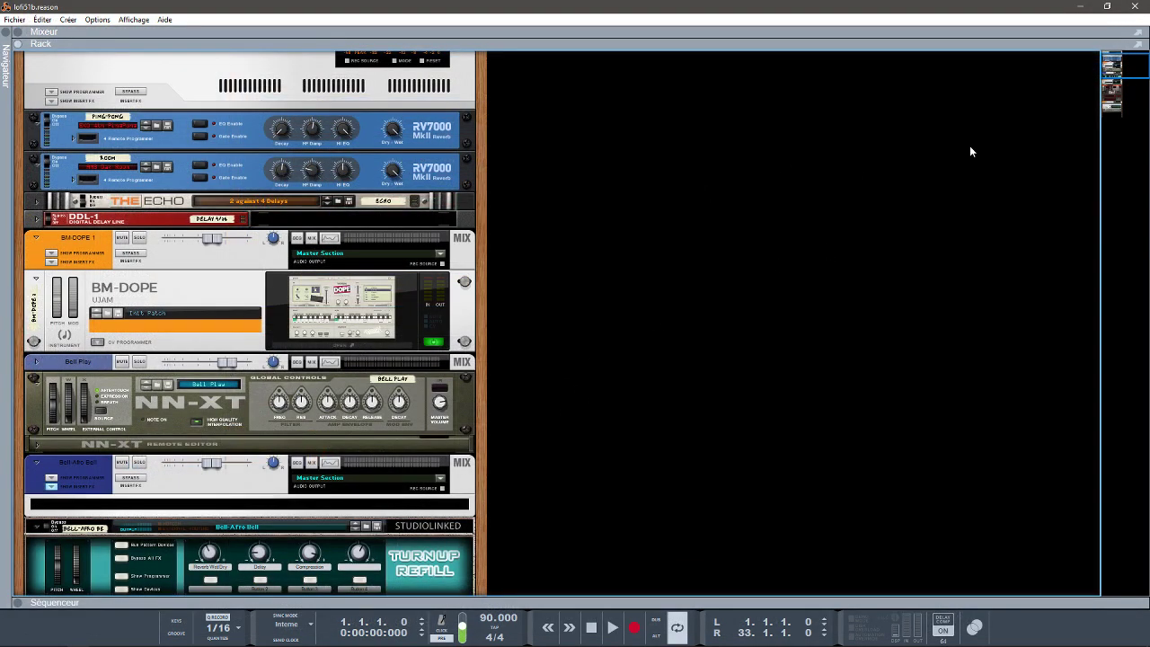
Show the sequencer in lofi51b.reason and open the BM-DOPE 1 clip that starts at bar 1 for note editing
drag(1123, 67, 1119, 72)
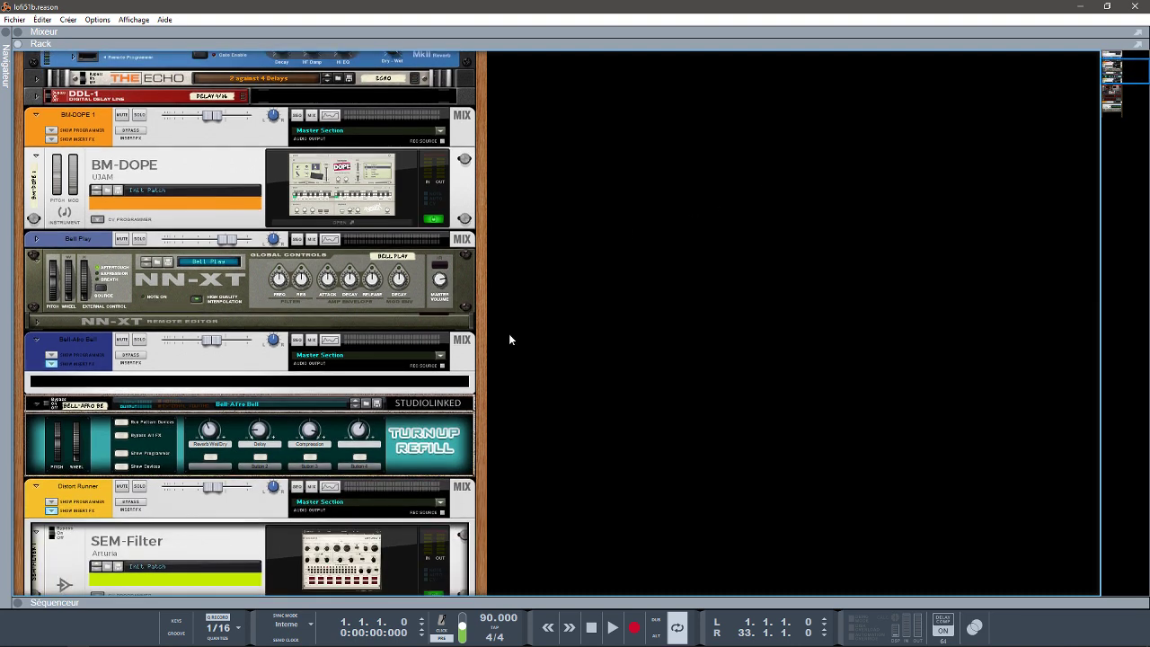
click(17, 602)
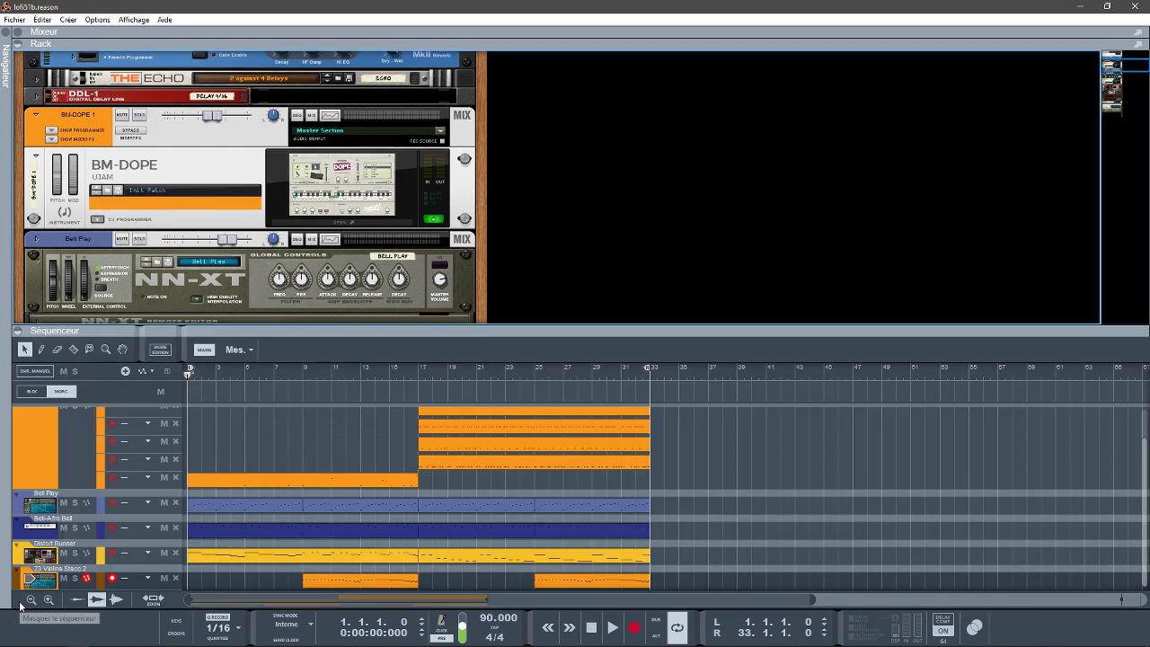
click(53, 440)
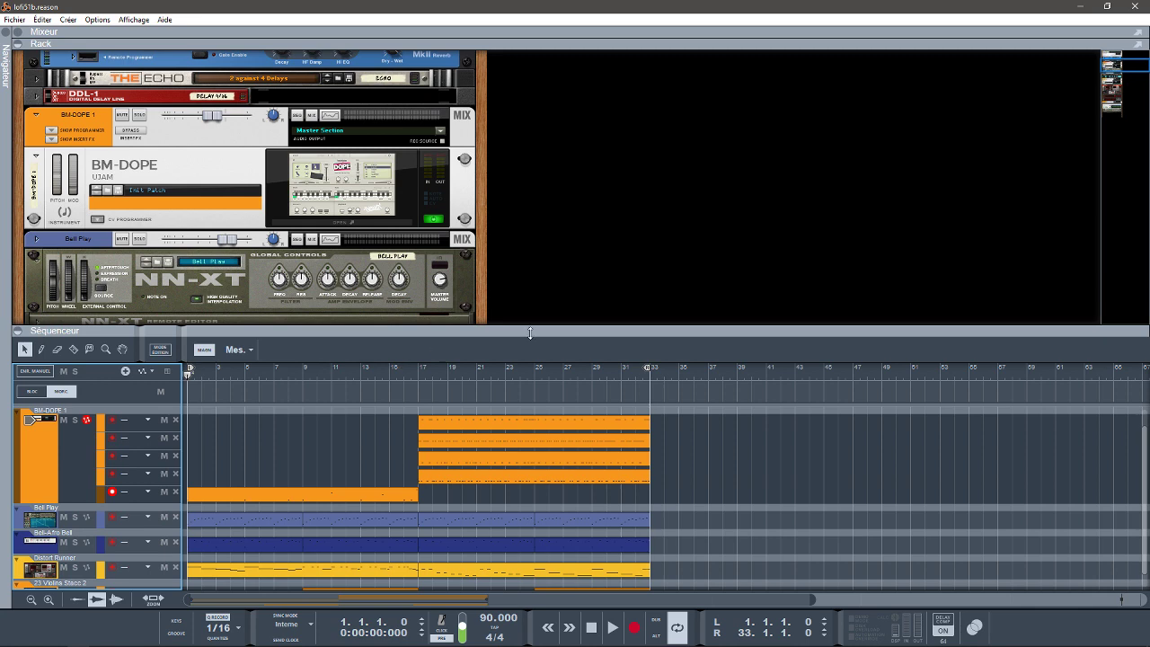
double_click(339, 497)
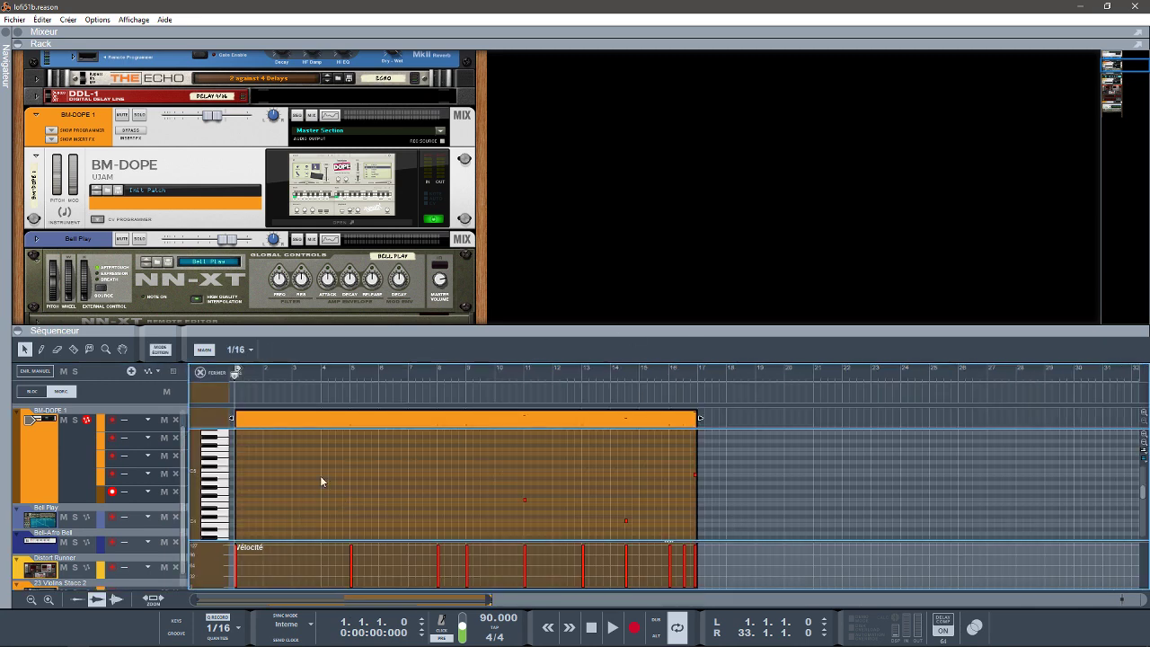
View the BM-DOPE 1 plugin window, close it and leave the clip's note editor
click(360, 220)
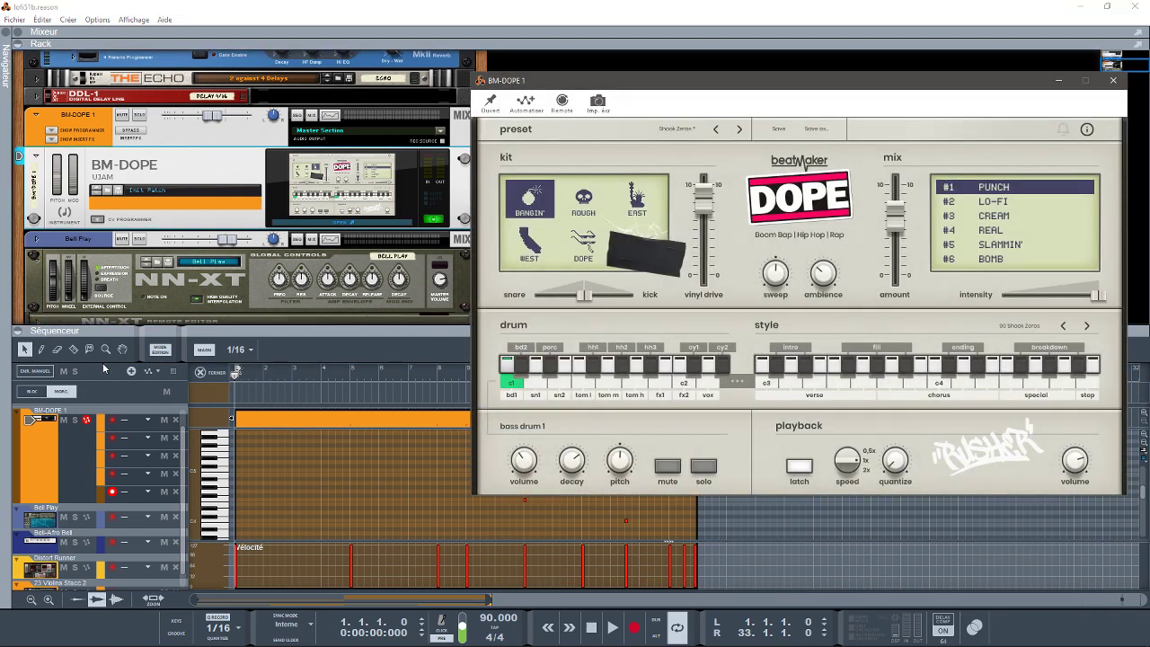
click(1112, 80)
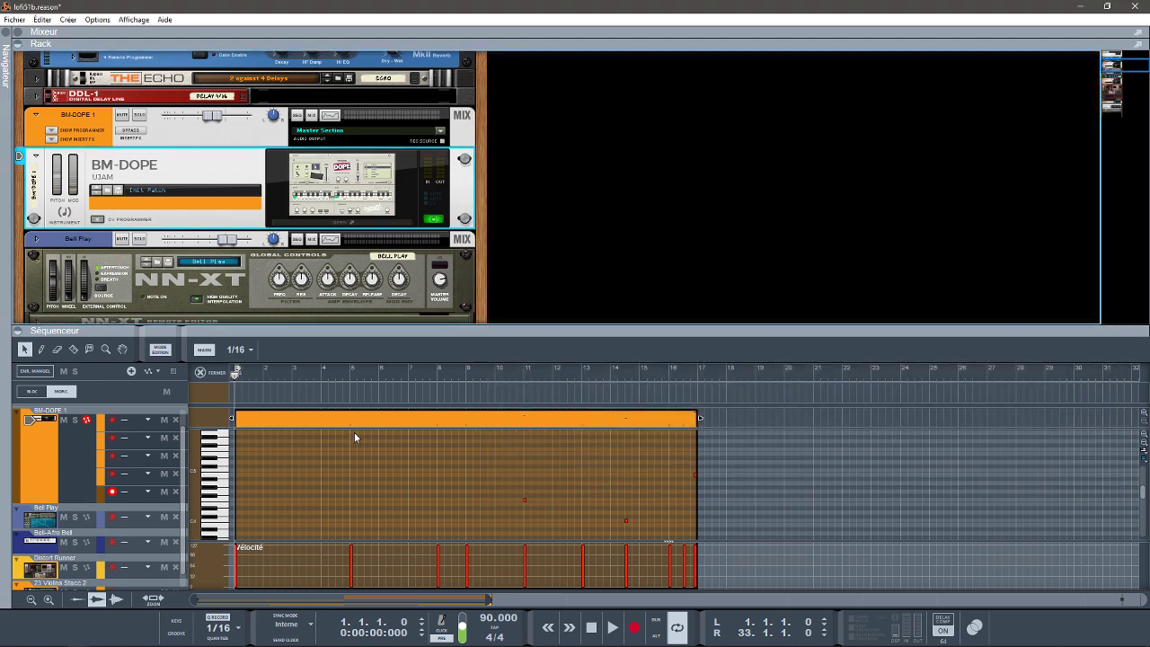
click(208, 372)
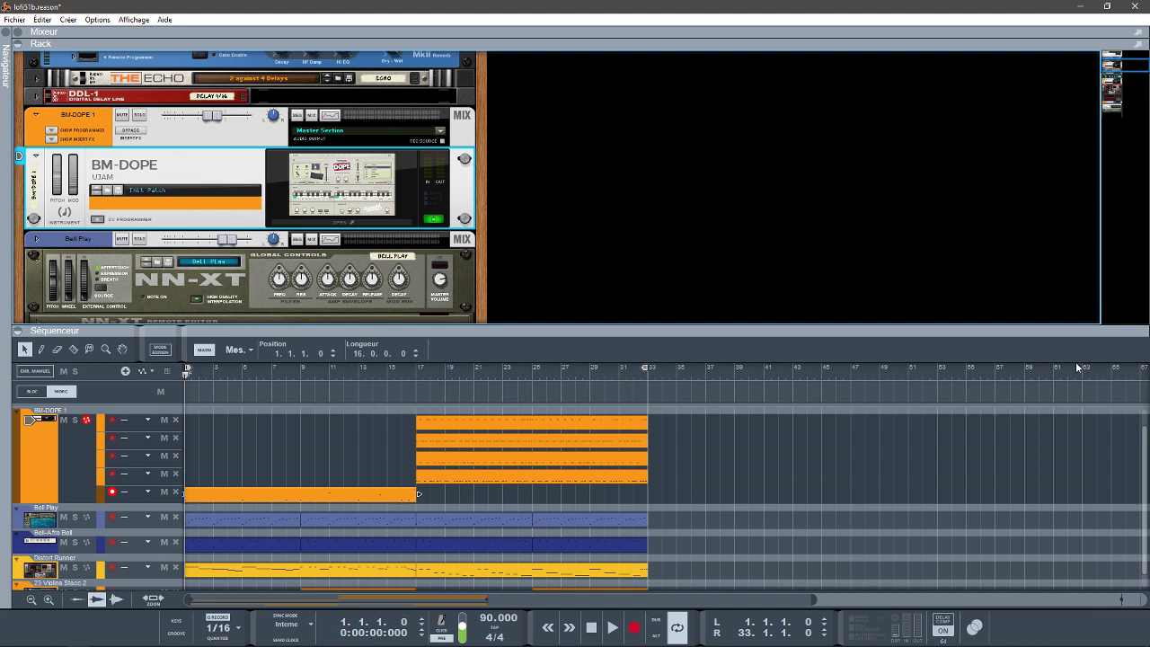
Set the loop's right locator to bar 17 and play the section with the BM-DOPE 1 track soloed
drag(643, 368, 415, 370)
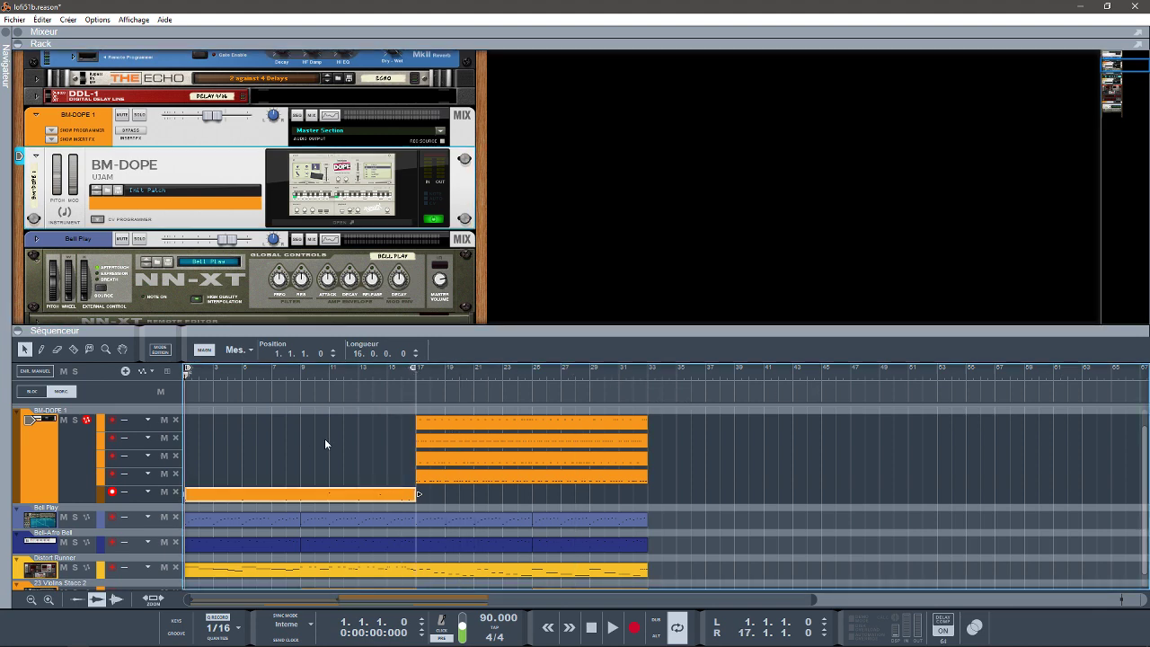
key(space)
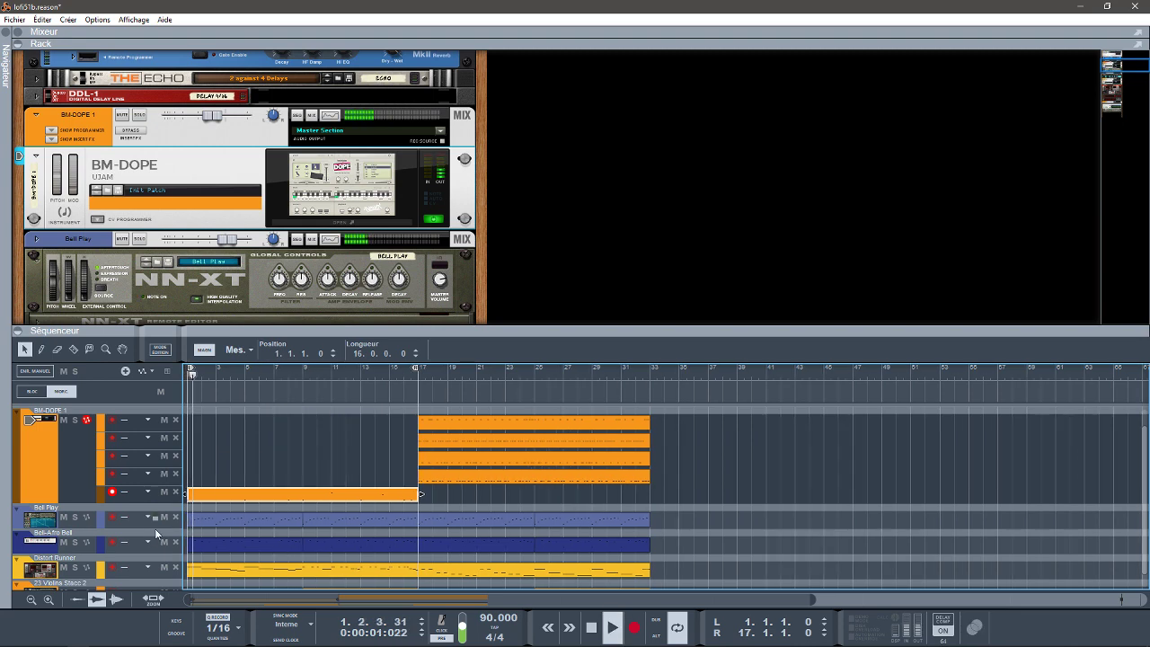
click(75, 420)
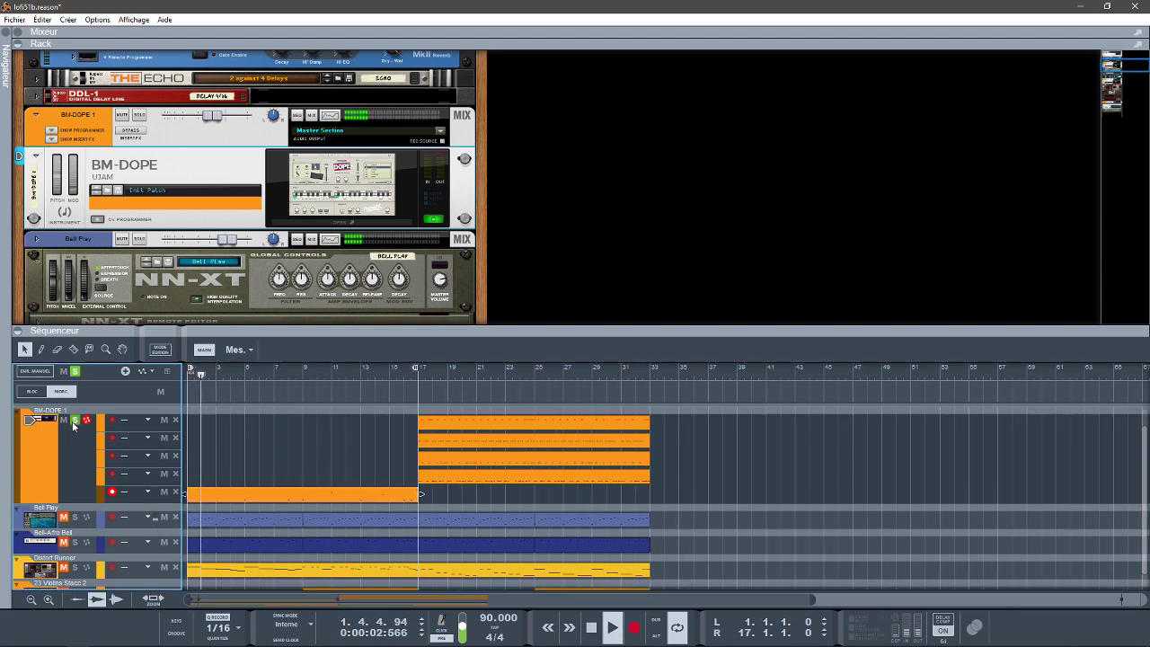
Reopen the first BM-DOPE 1 clip for note editing and place the plugin window above the notes
double_click(210, 496)
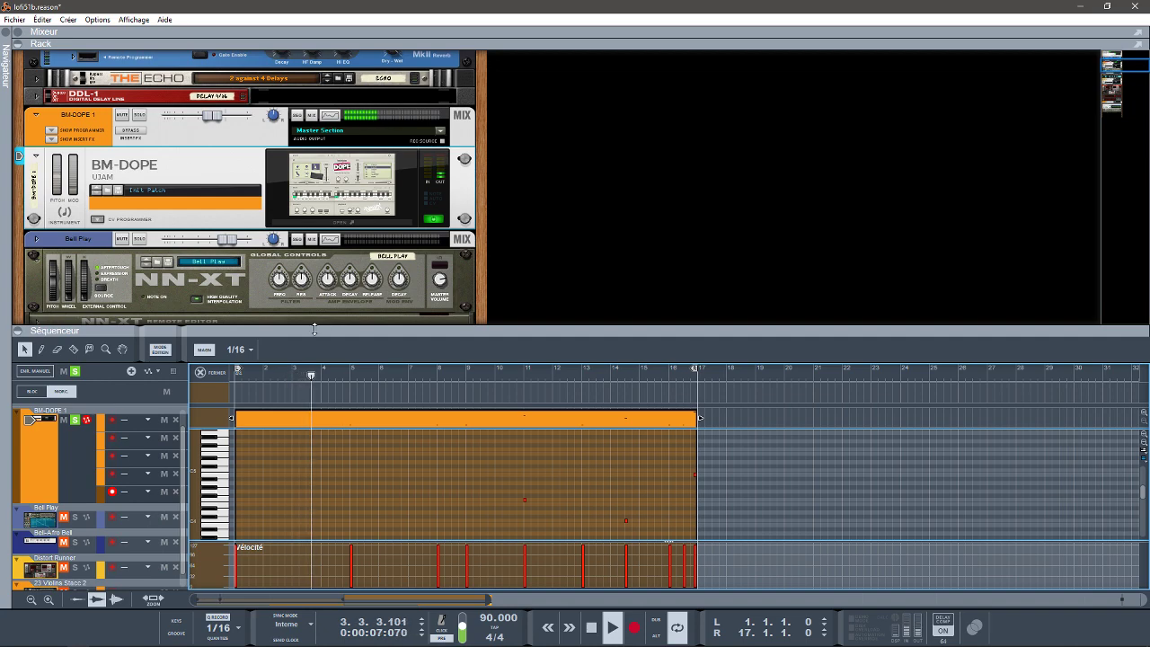
click(354, 217)
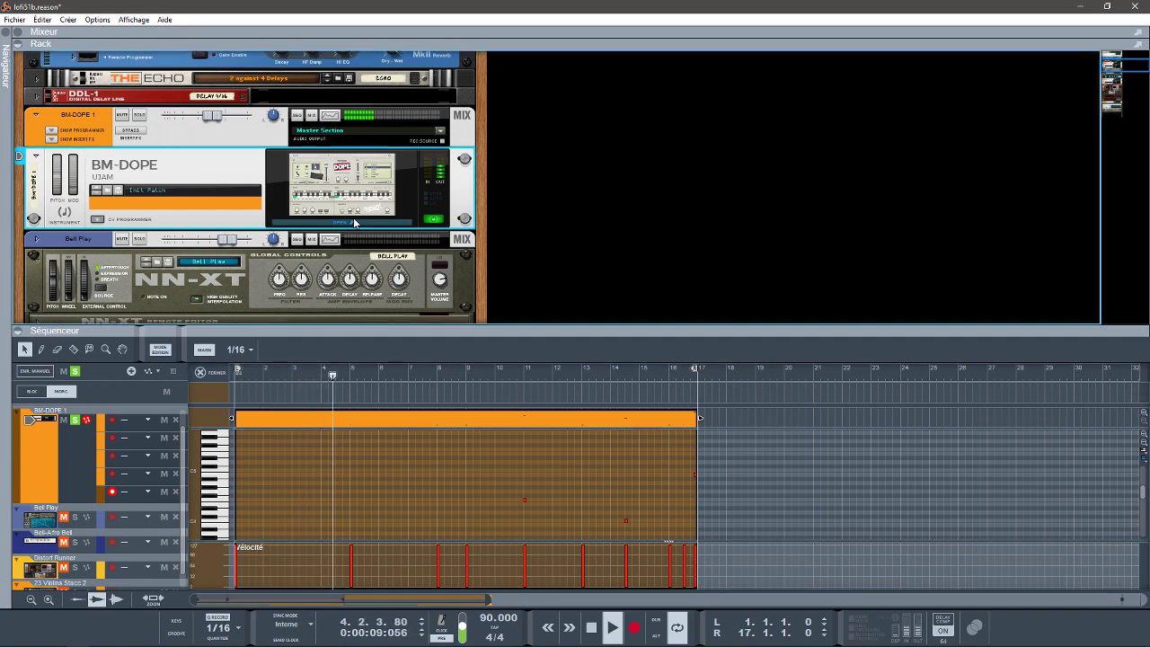
click(441, 208)
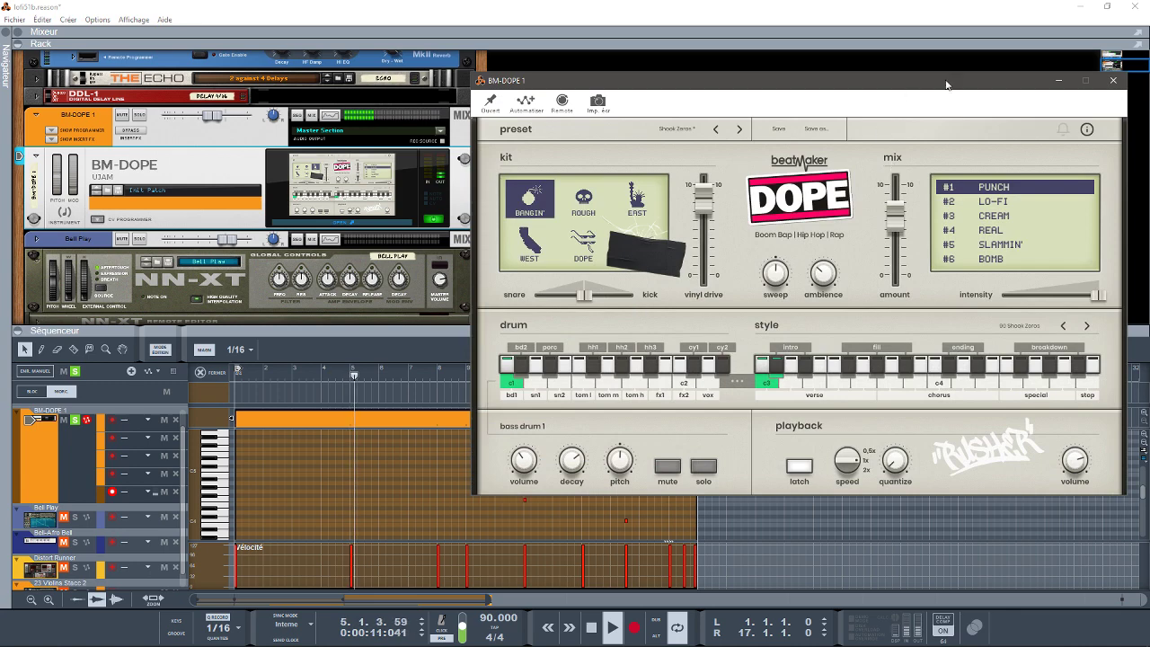
drag(962, 82, 967, 9)
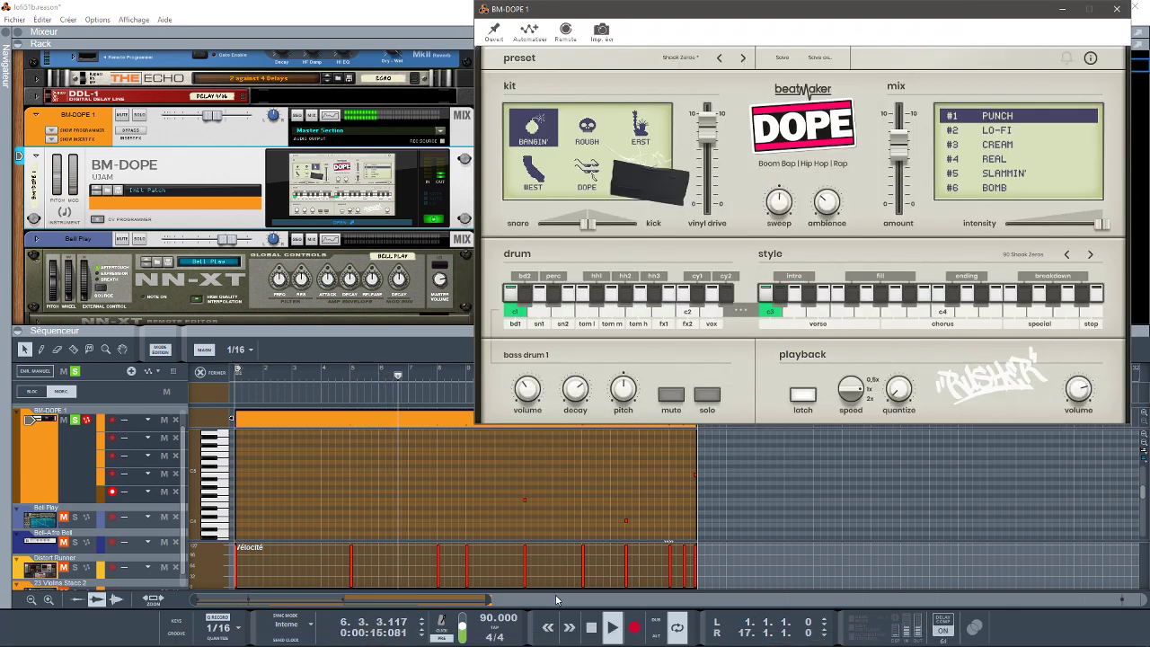
Examine the pattern-trigger notes in the BM-DOPE 1 clip during playback and stop the song
drag(482, 598, 383, 595)
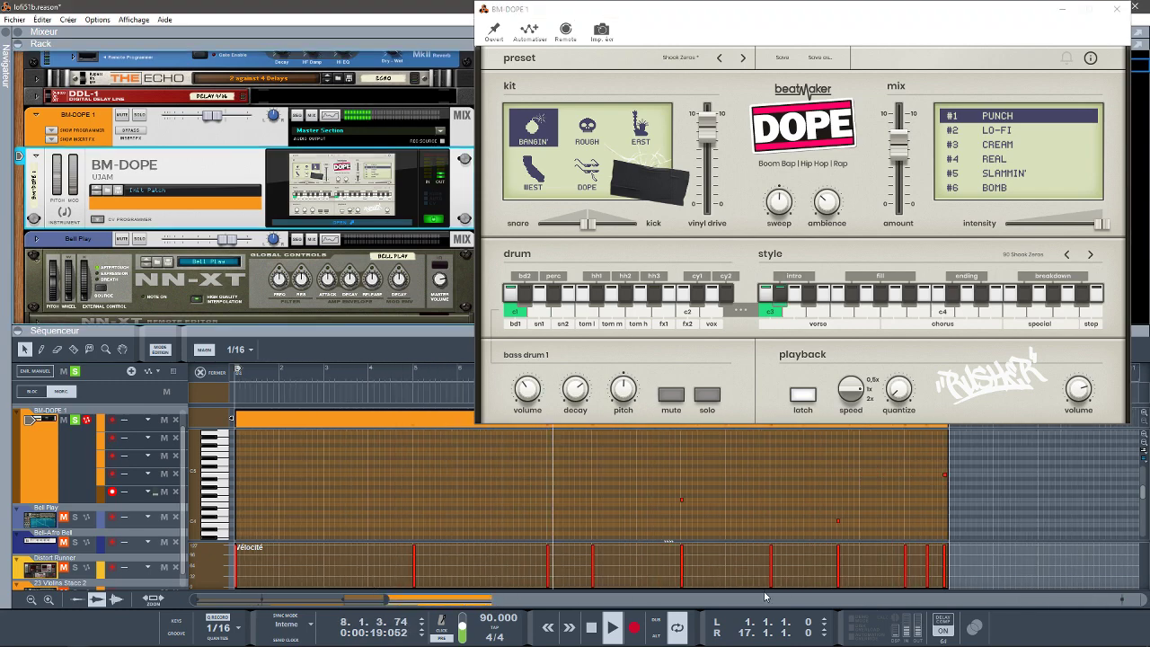
drag(1143, 490, 1143, 502)
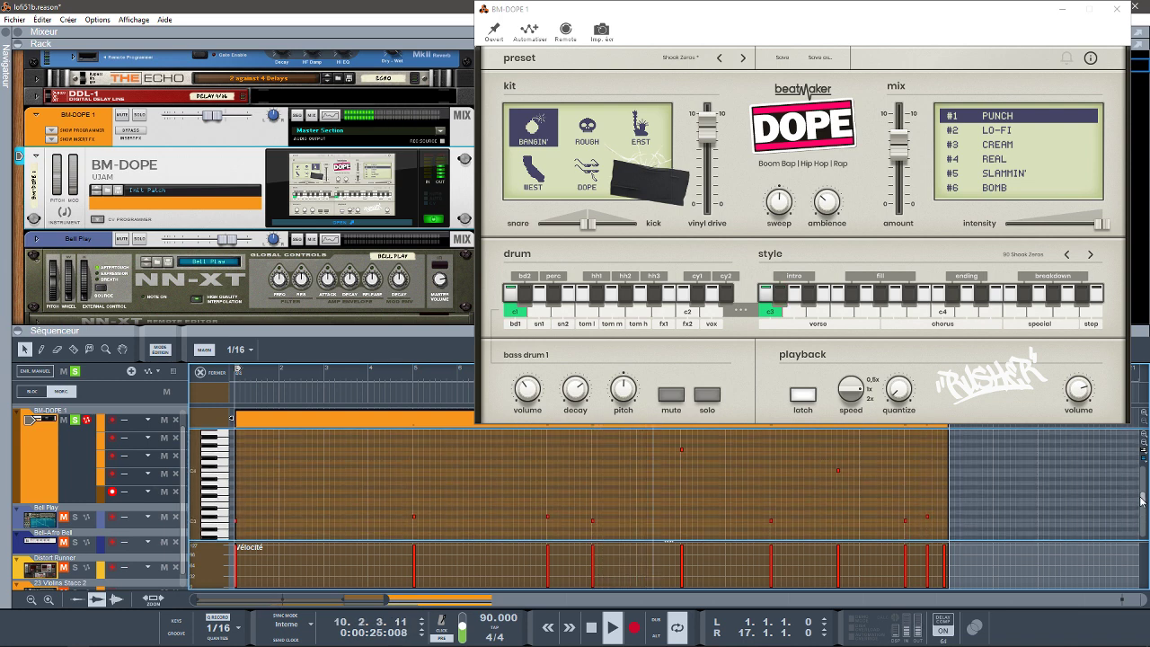
key(space)
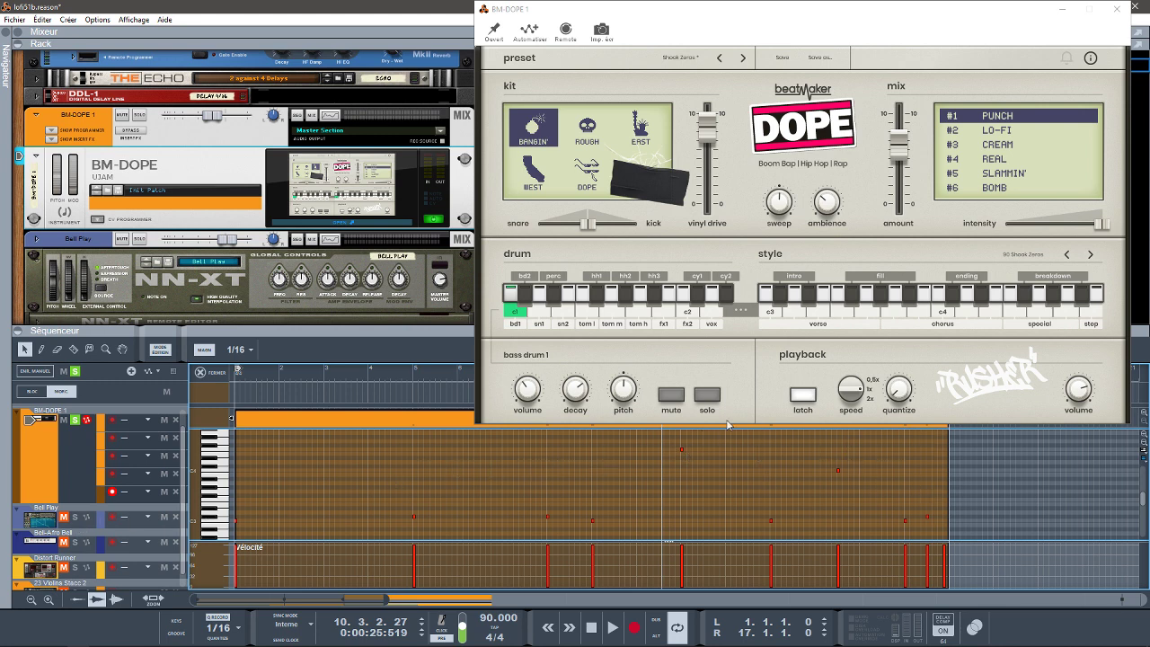
Trigger the c3 verse pattern, point out the playback latch control, and close the clip's note editor
click(770, 312)
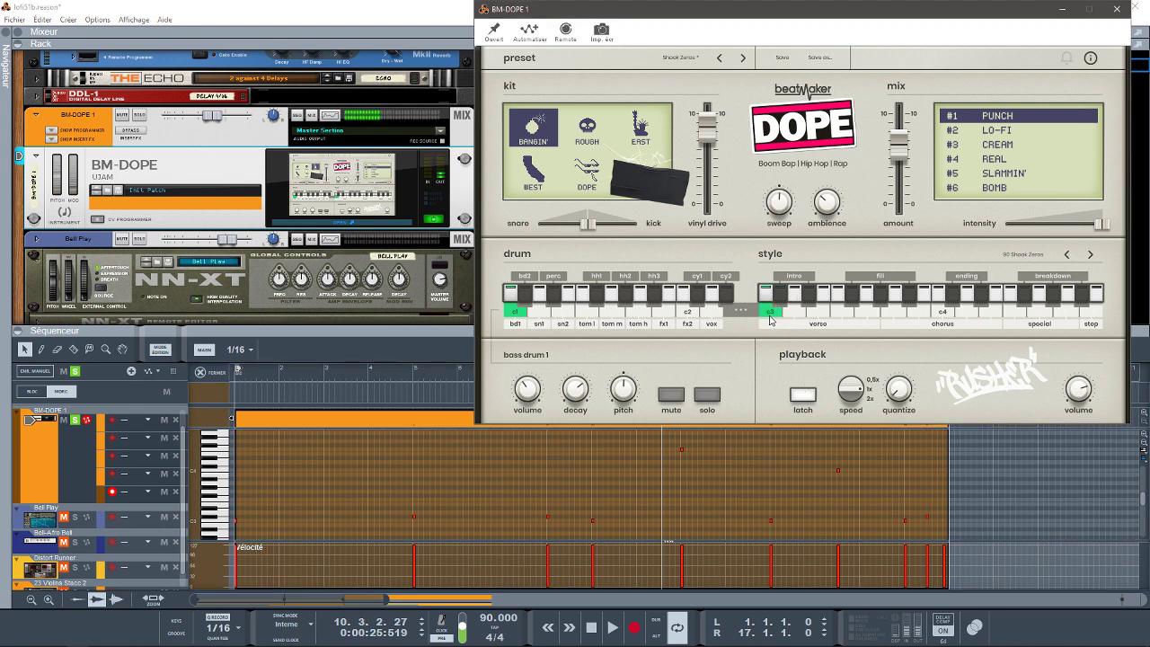
click(796, 397)
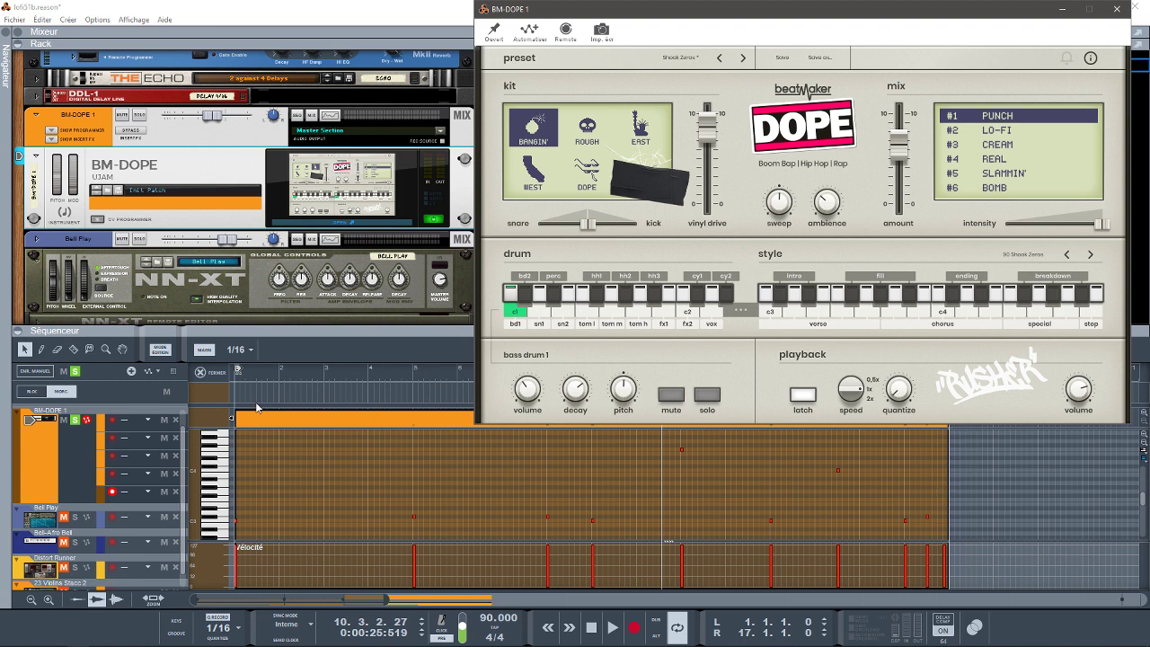
click(215, 374)
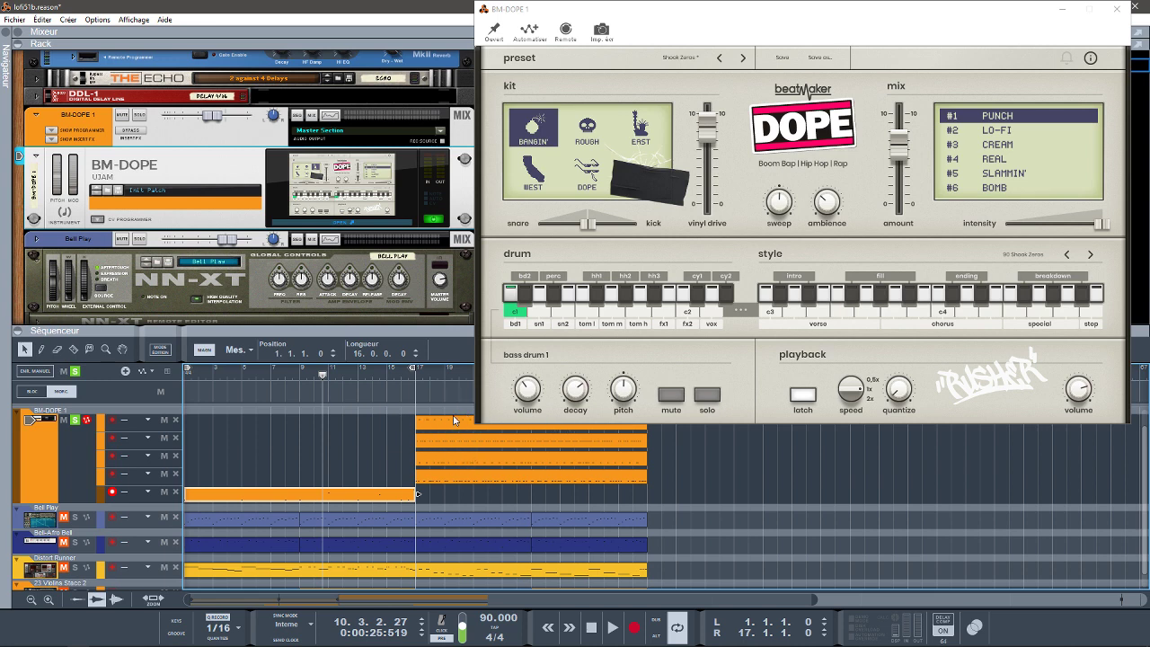
Audition the snare 1, snare 2 and low tom sounds on the drum keyboard
click(541, 312)
click(566, 315)
click(588, 313)
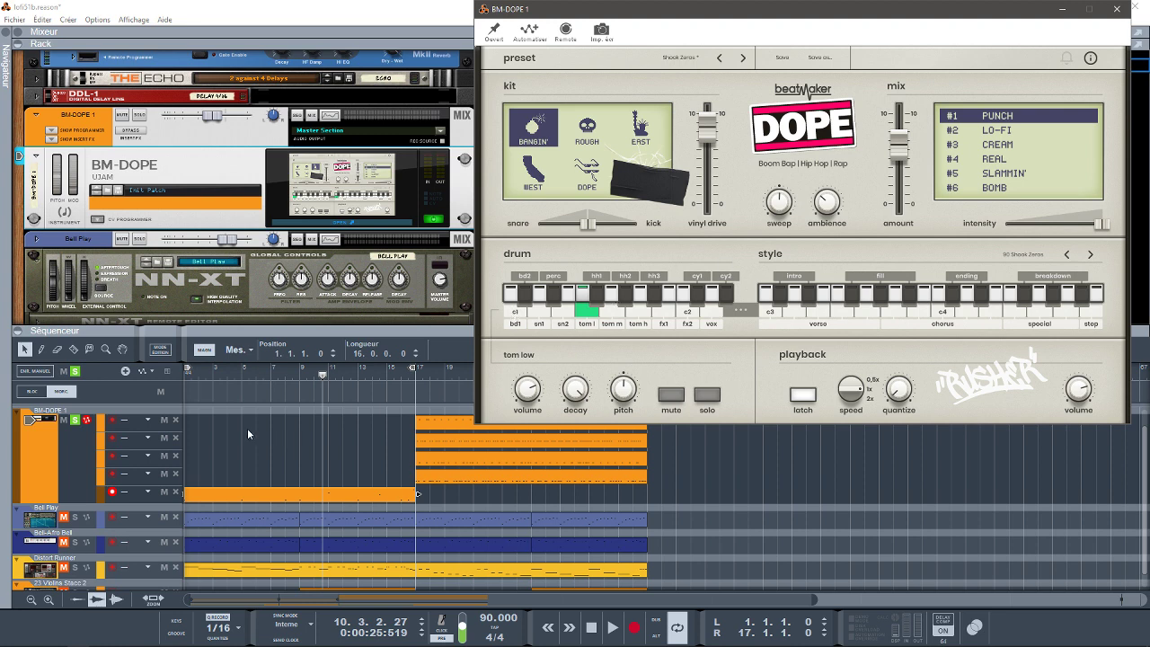
Return the playback position to the start of the song and close the plugin's About window
key(KP_0)
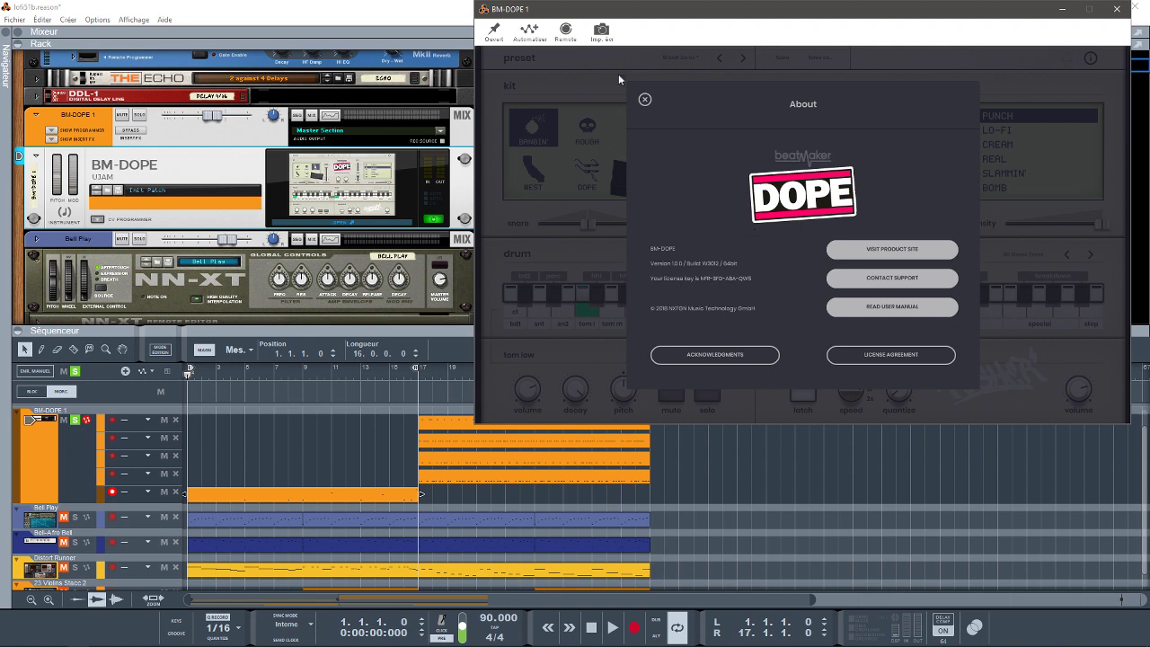
click(644, 97)
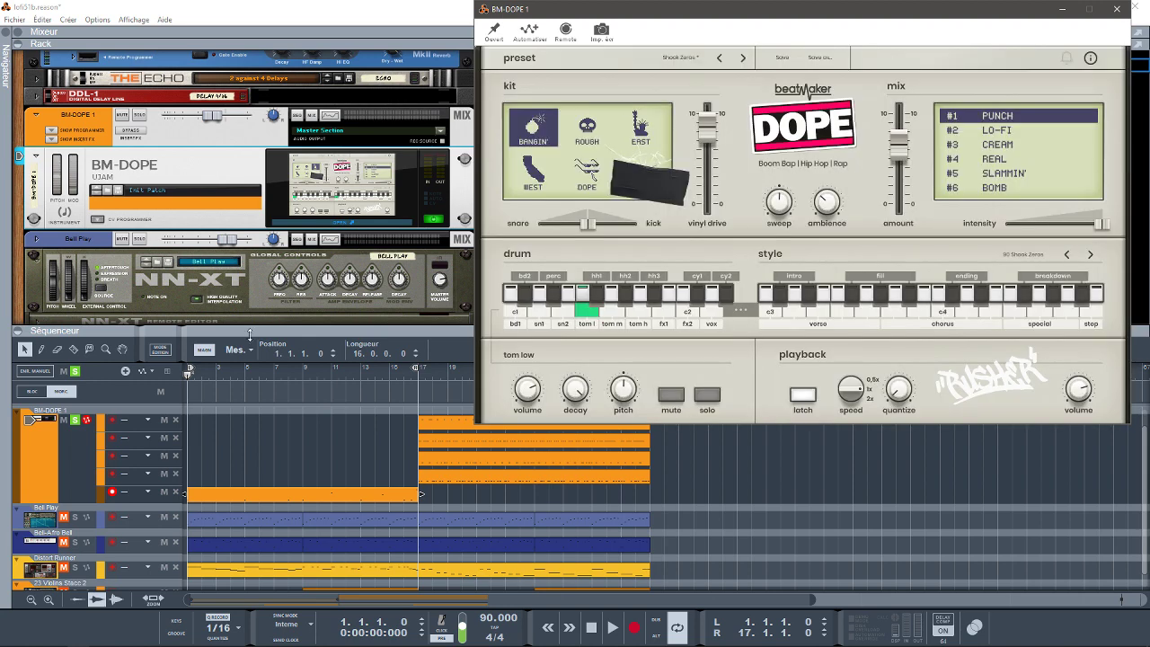
Play the song while adjusting the vinyl drive slider and triggering the pattern key above c3, and stop playback
click(250, 335)
key(space)
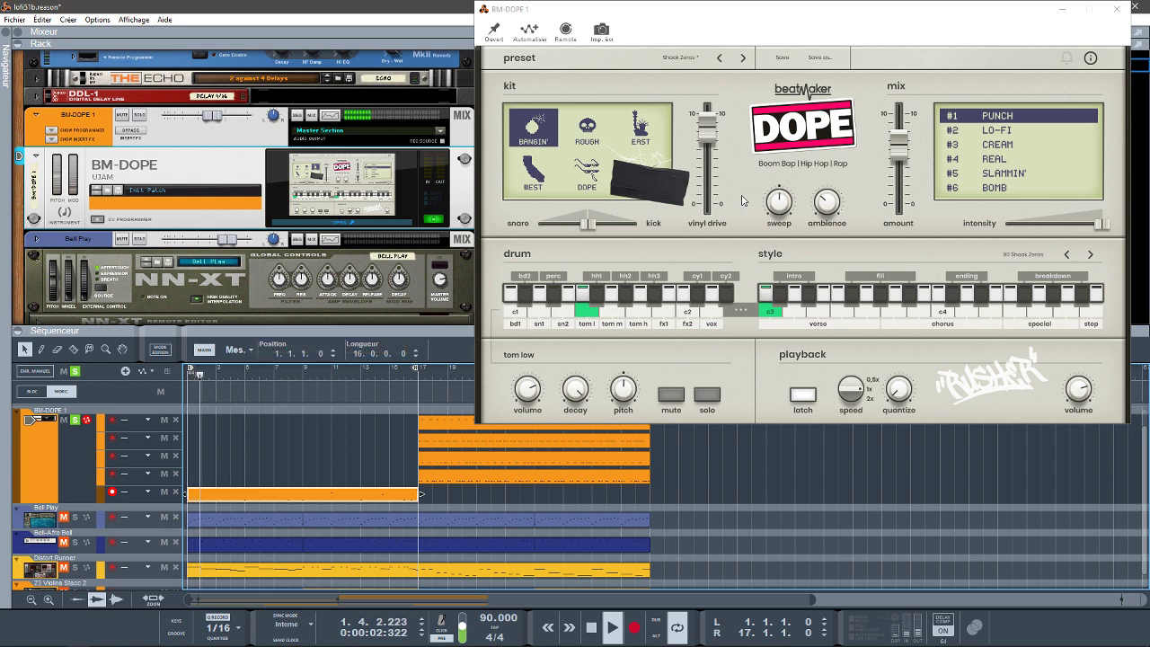
click(709, 137)
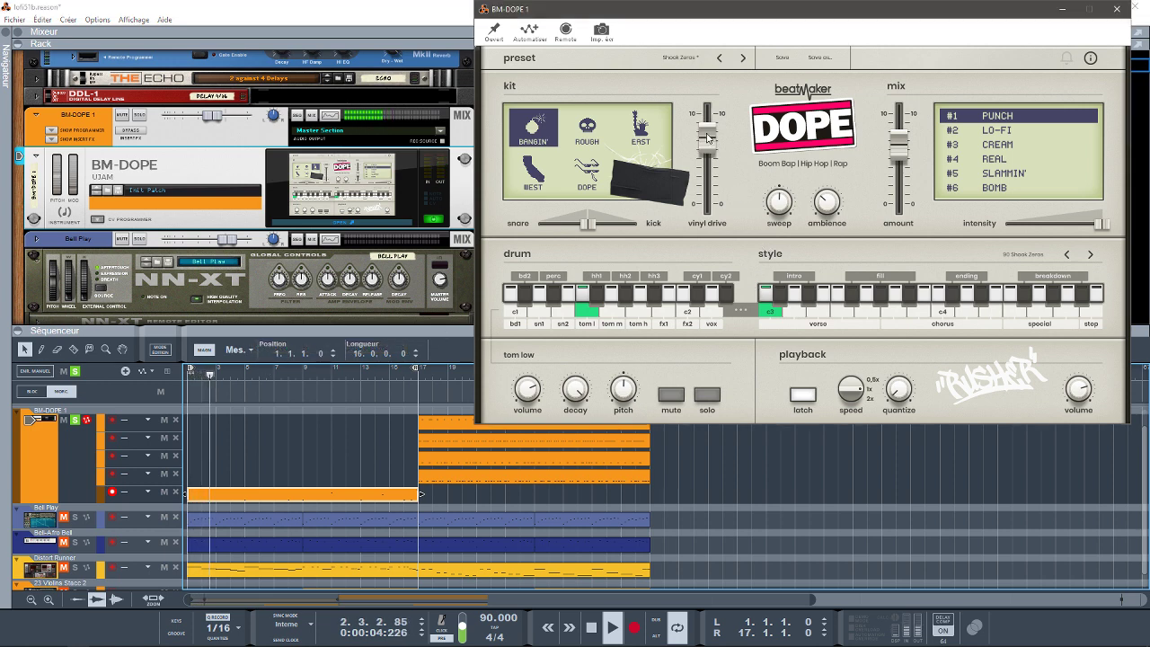
drag(707, 136, 708, 124)
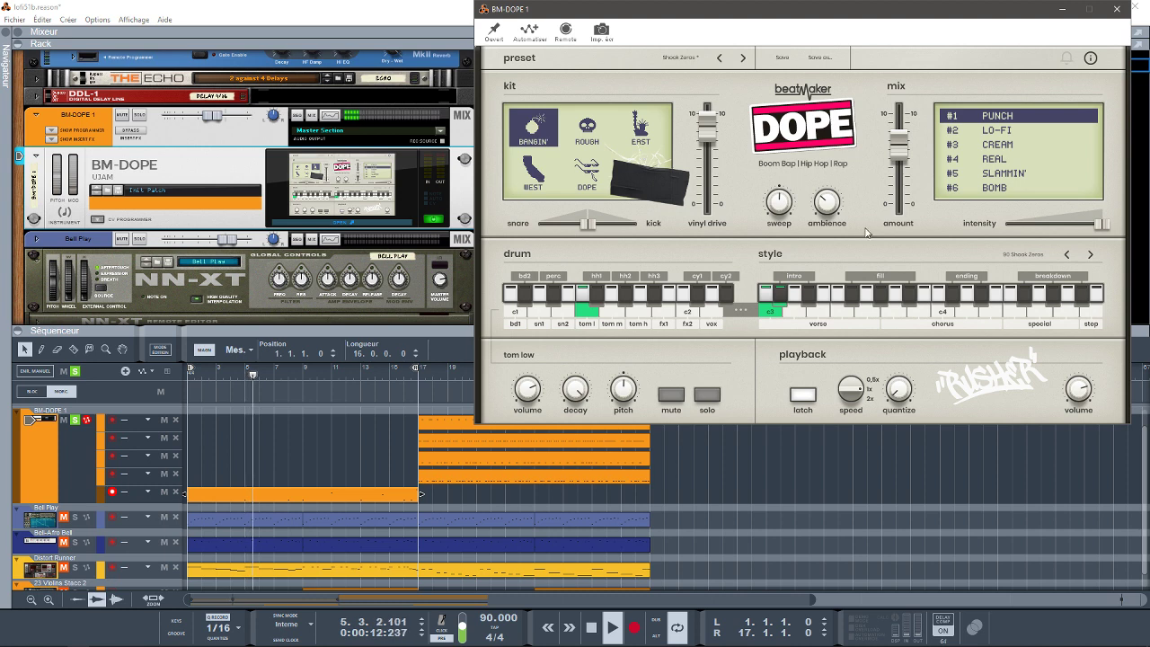
click(781, 298)
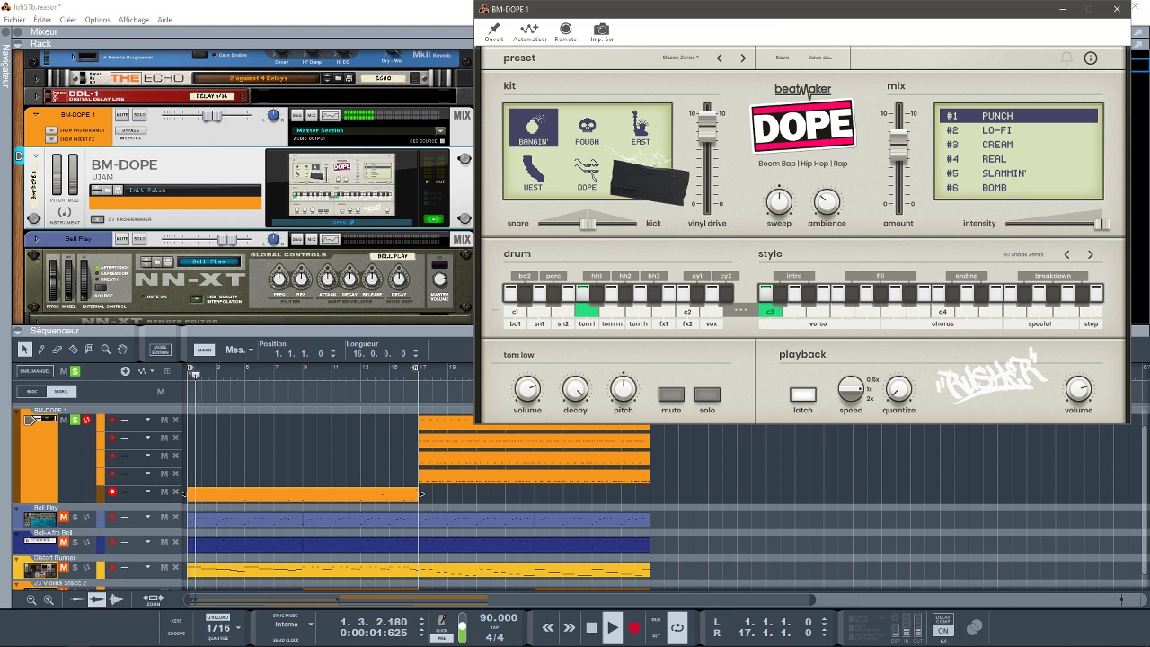
key(space)
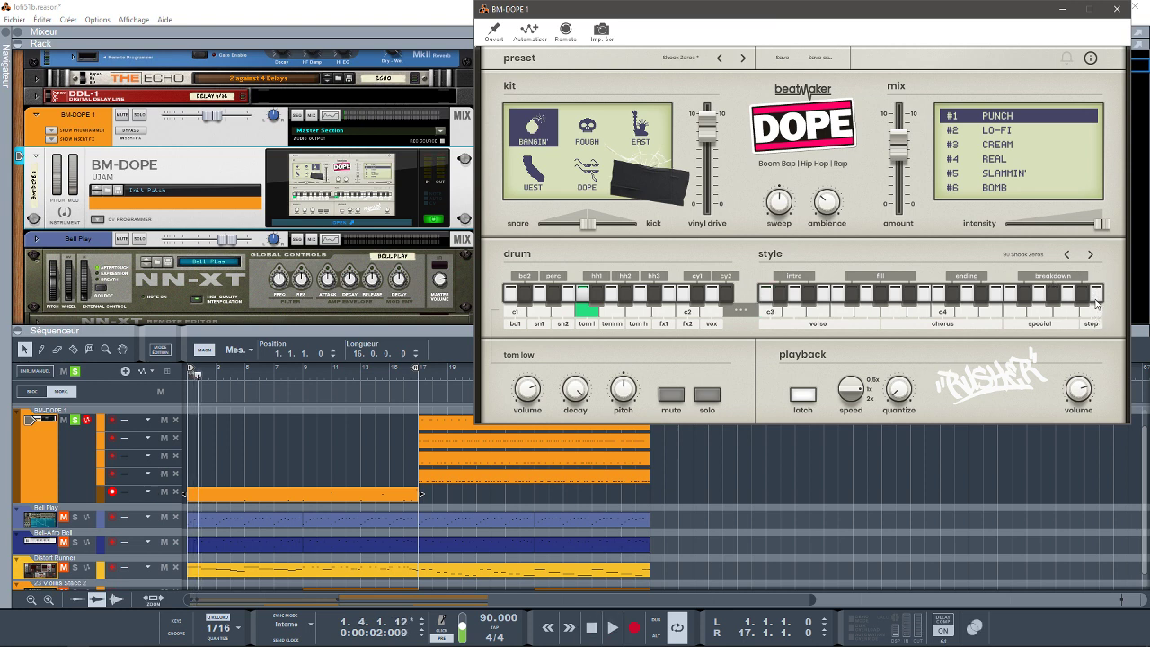
Hide the sequencer and the BM-DOPE window, and solo the BM-DOPE 1 and Bell Play channels in the rack
click(1095, 300)
click(19, 333)
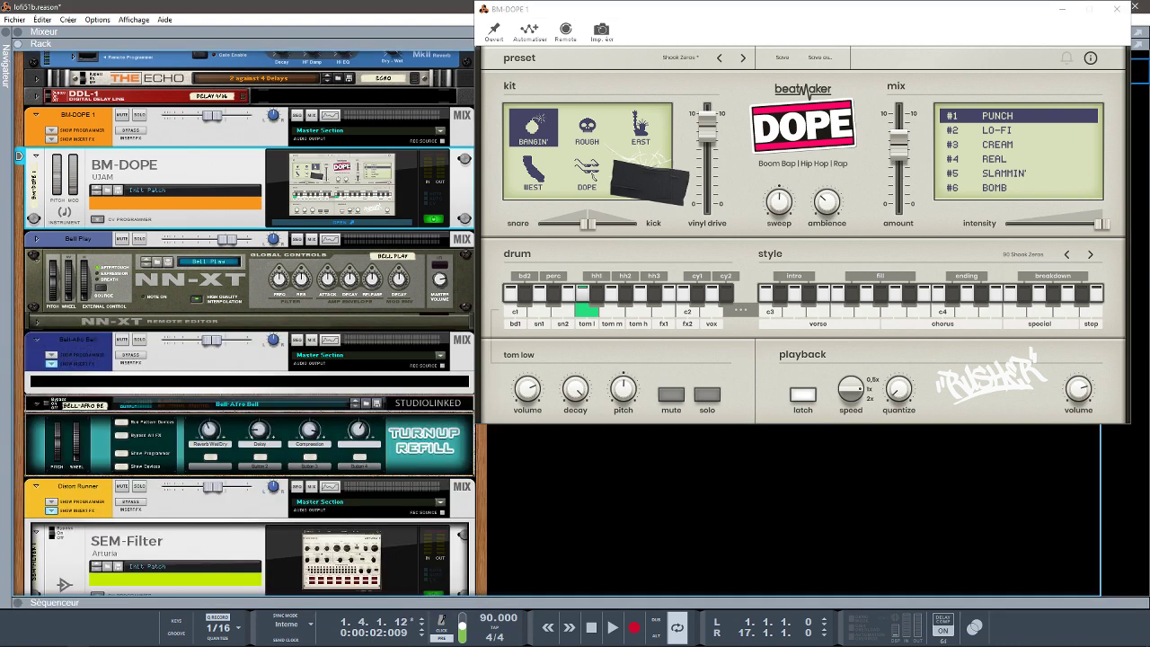
click(1117, 9)
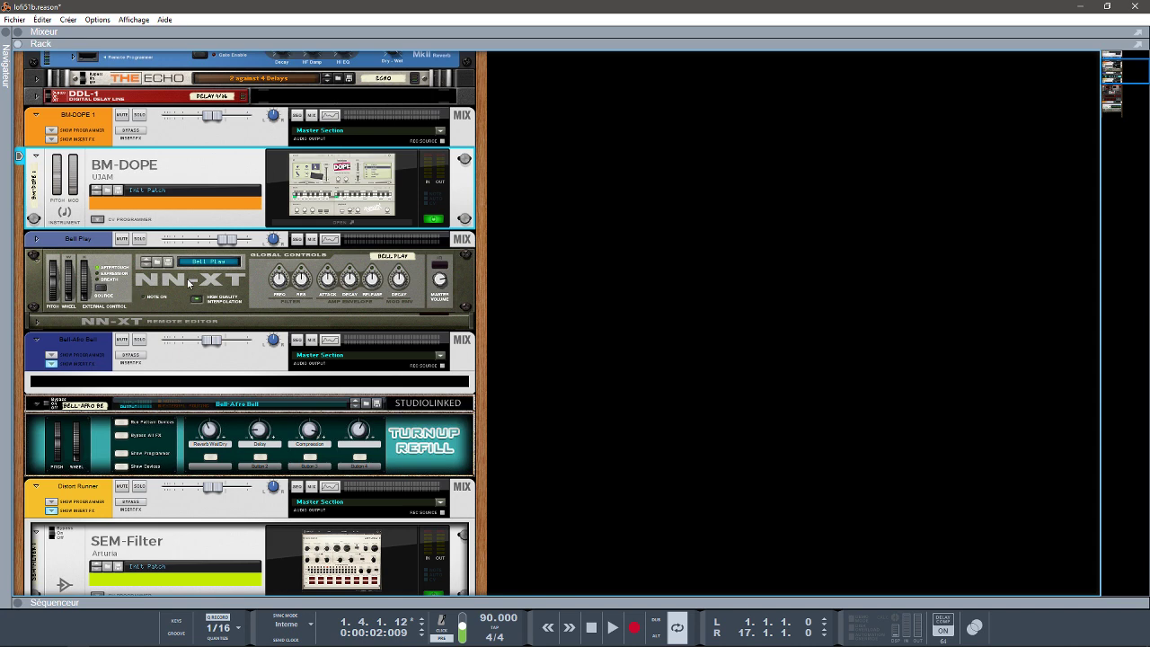
click(141, 115)
click(140, 239)
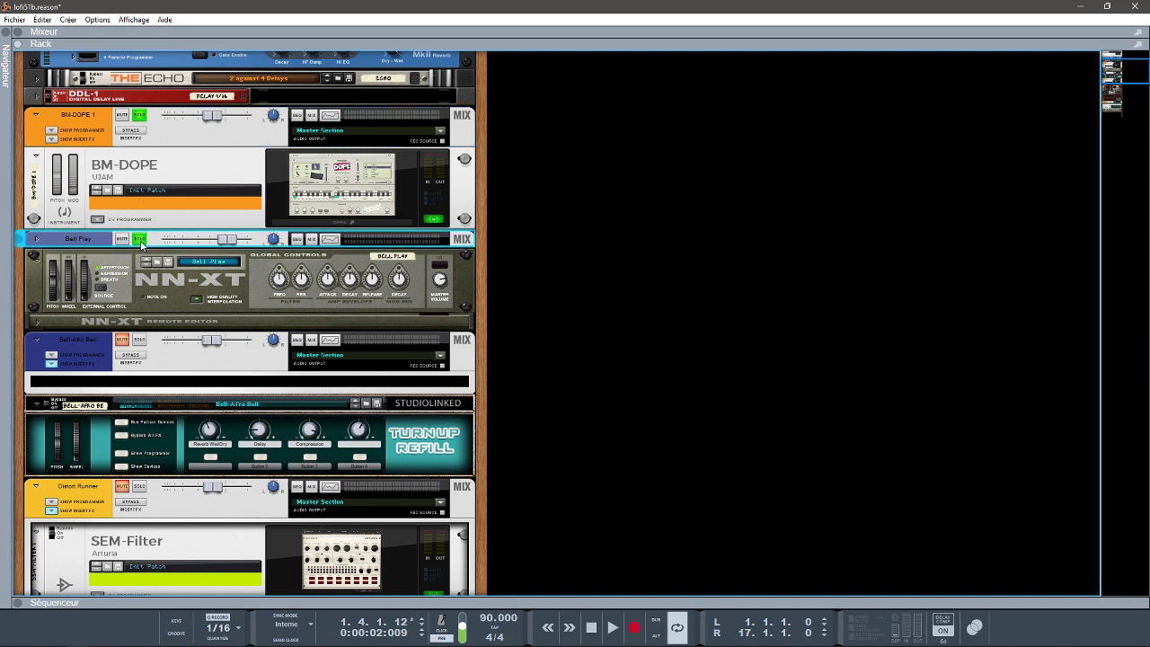
Start playback, clear the sequencer's track solos, and add Bell-Afro Bell to the soloed rack channels
key(space)
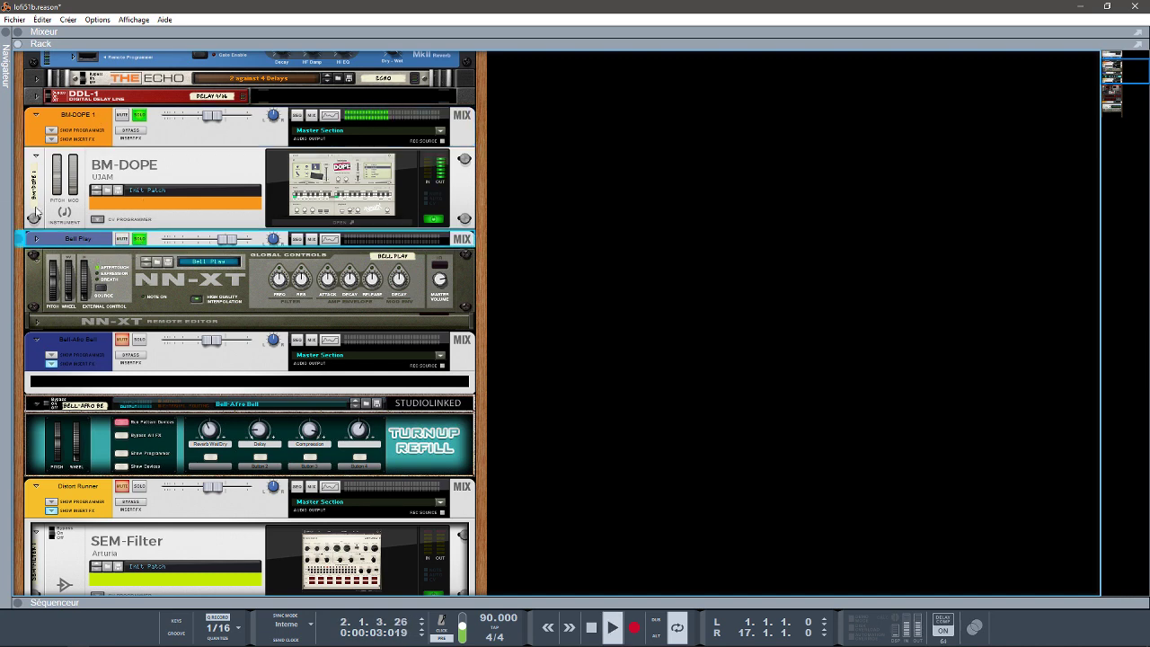
mouse_move(12, 632)
click(17, 602)
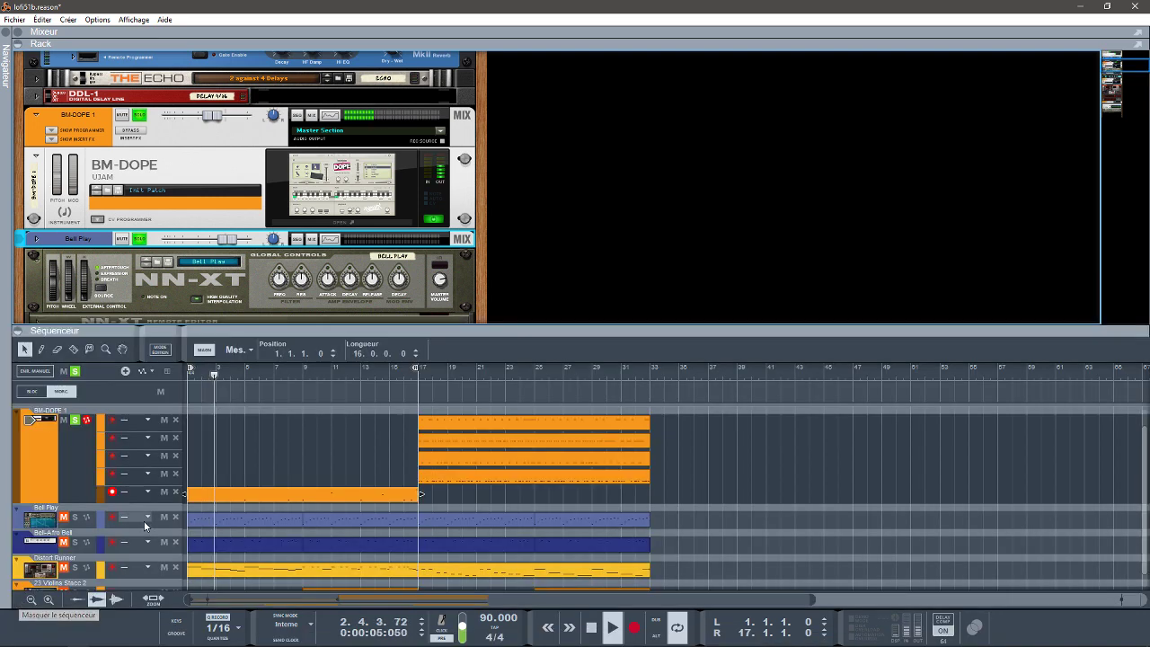
click(75, 371)
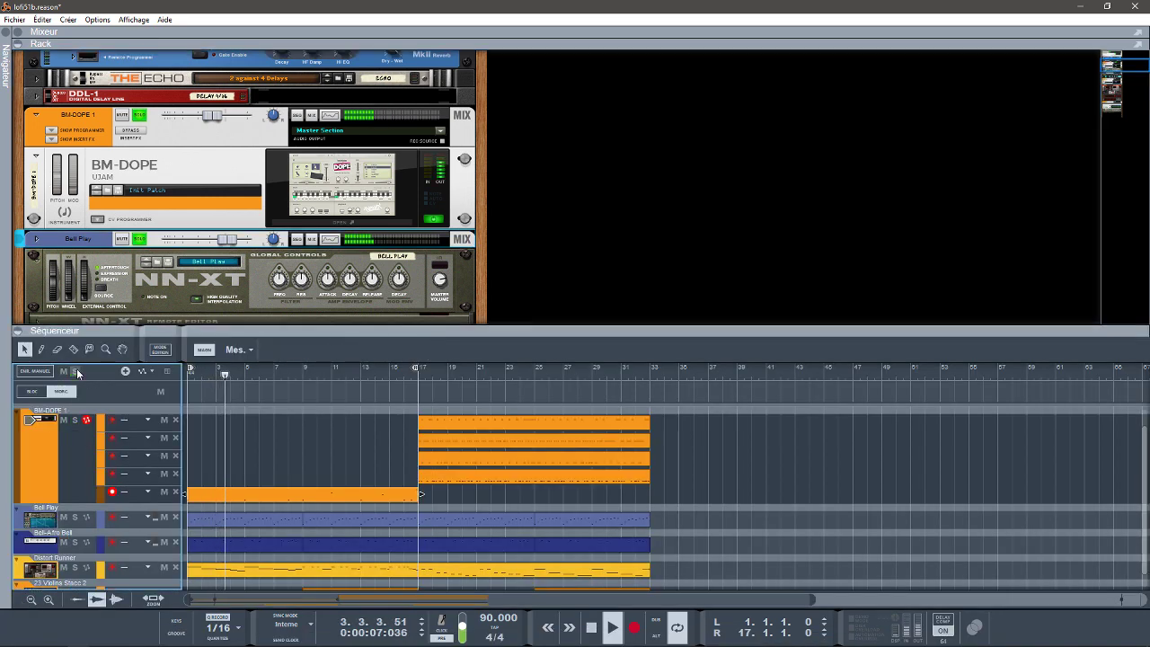
click(18, 332)
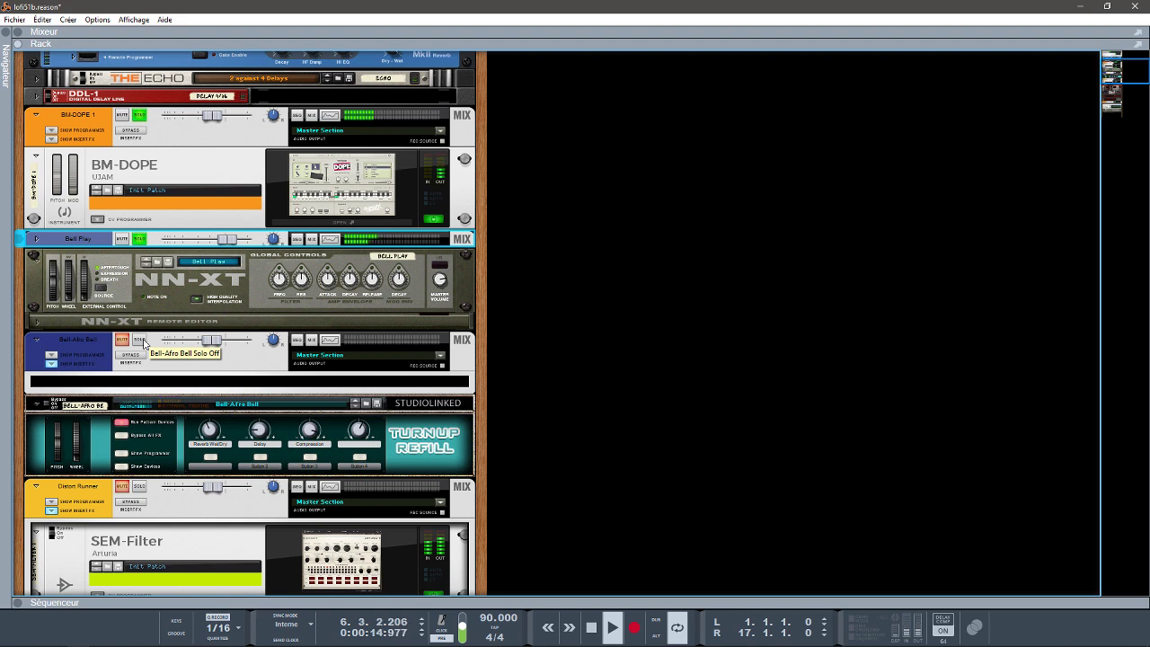
click(141, 340)
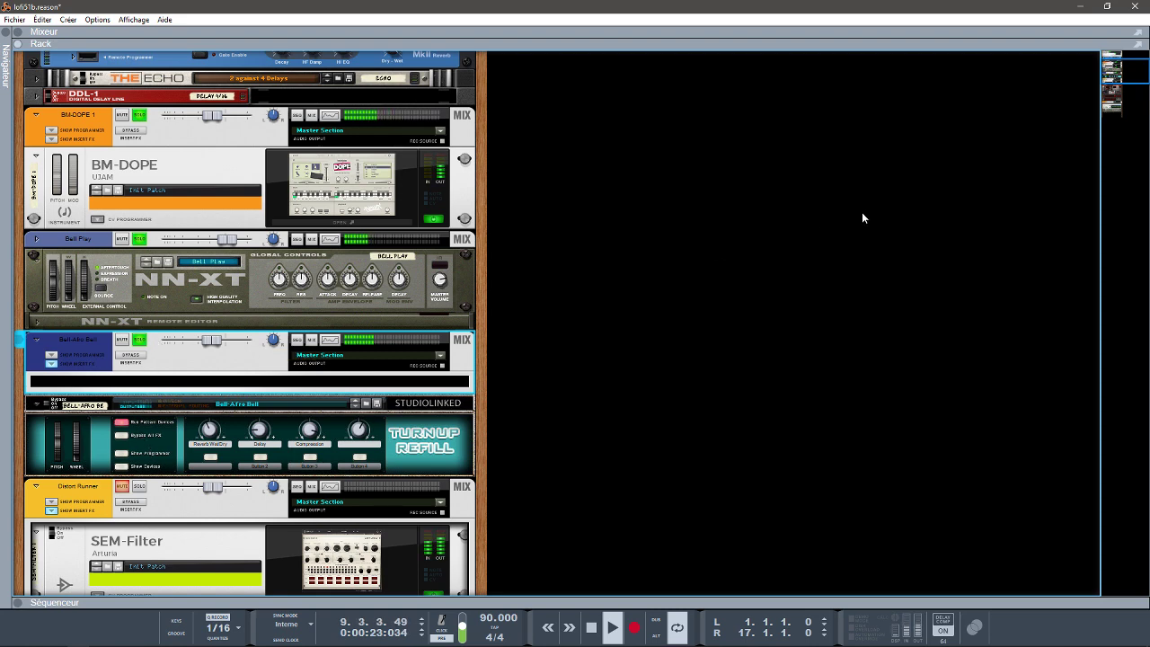
Open the SEM-Filter effect on the Distort Runner channel to examine its filter and gate sequencer settings
scroll(1129, 90, down, 6)
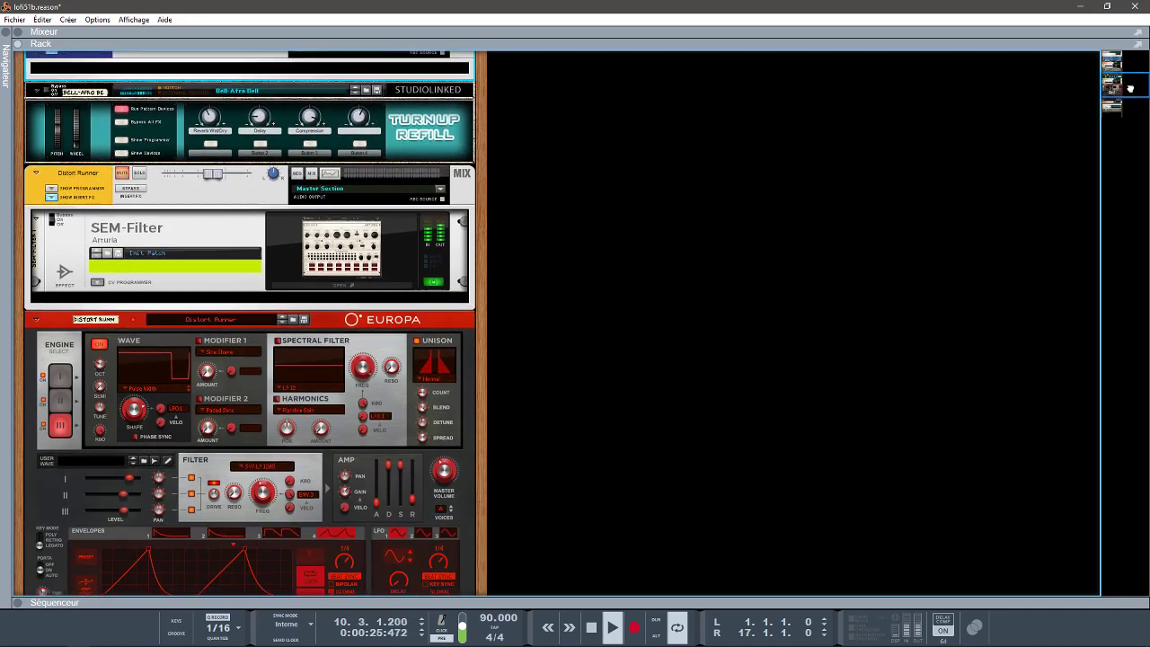
drag(1130, 88, 1132, 94)
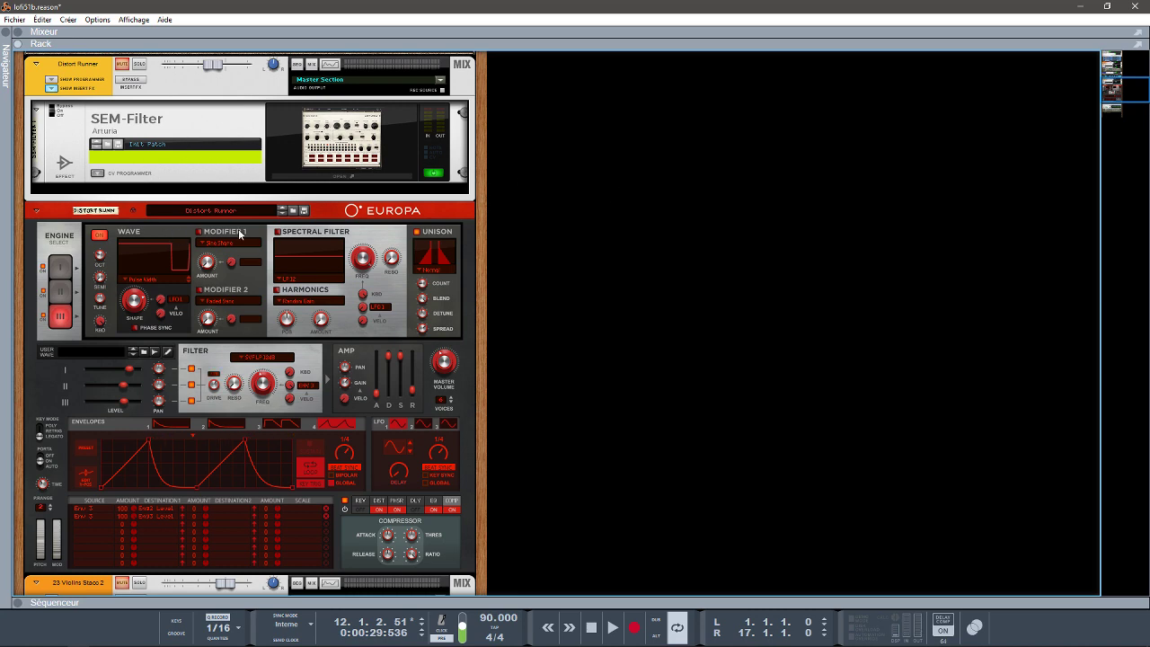
click(302, 182)
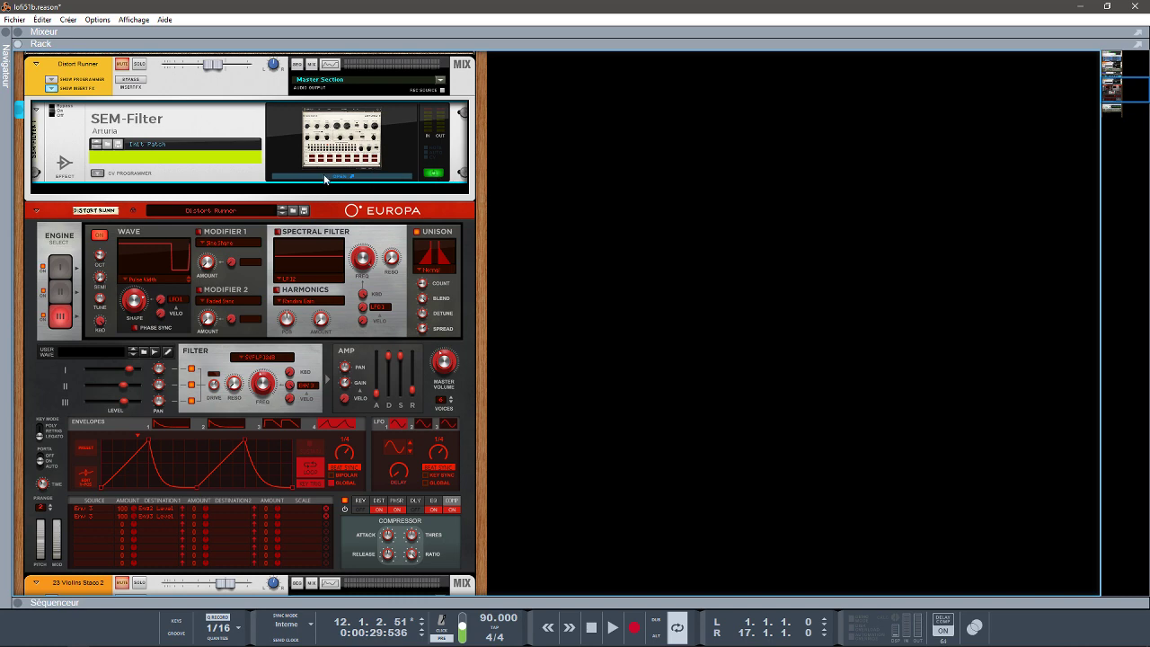
click(324, 177)
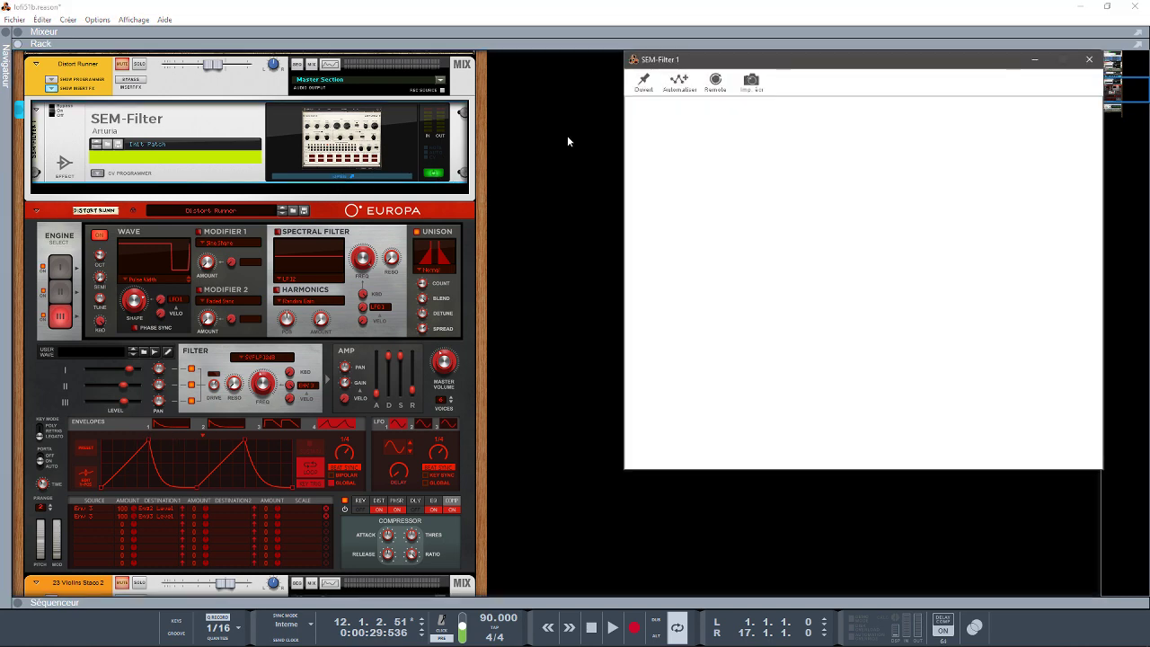
mouse_move(874, 60)
mouse_down()
mouse_move(853, 61)
mouse_move(884, 48)
mouse_move(873, 57)
mouse_up()
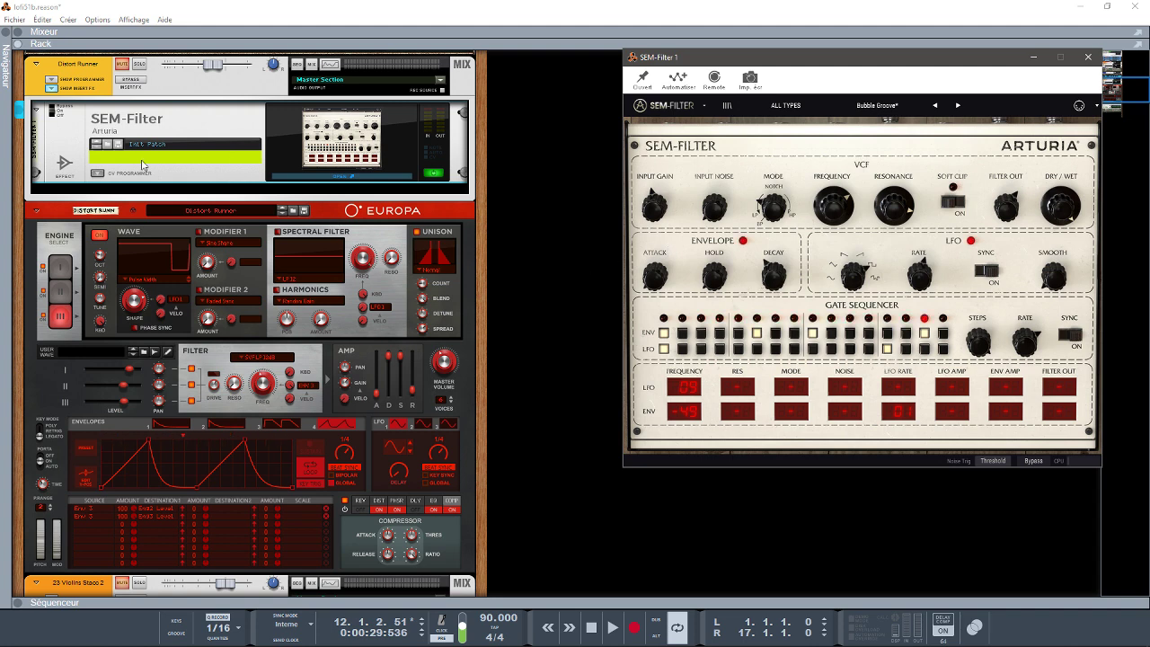
Solo the Distort Runner and 23 Violins Stacc 2 channels, playing the song after each one is added
click(140, 65)
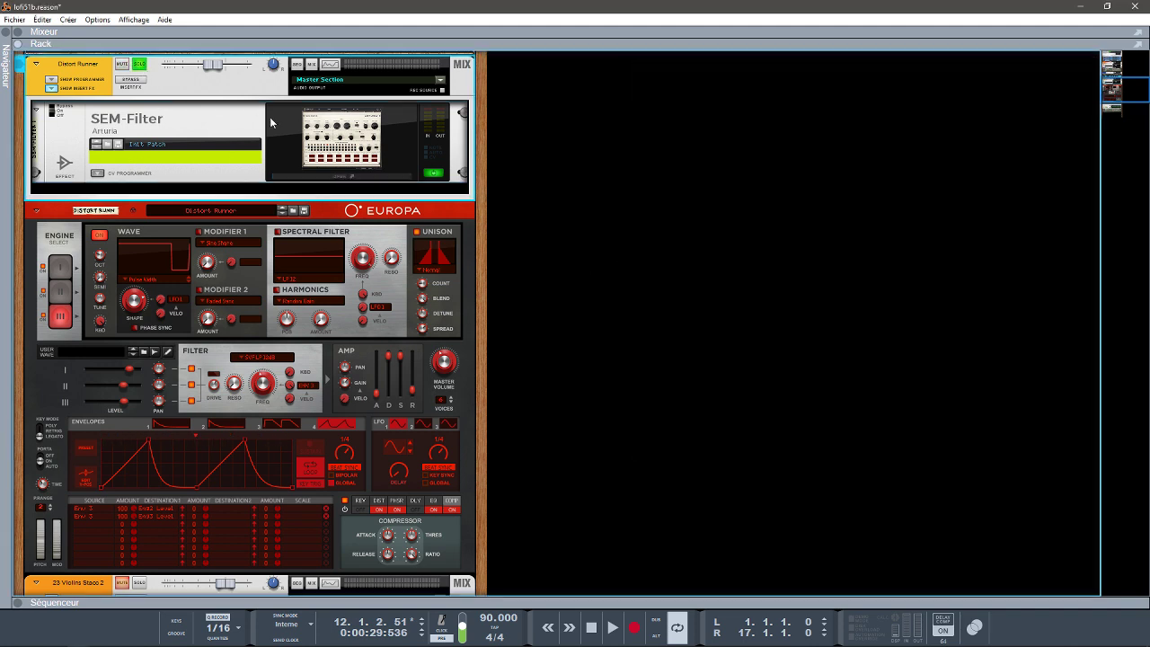
key(space)
drag(1111, 87, 1119, 106)
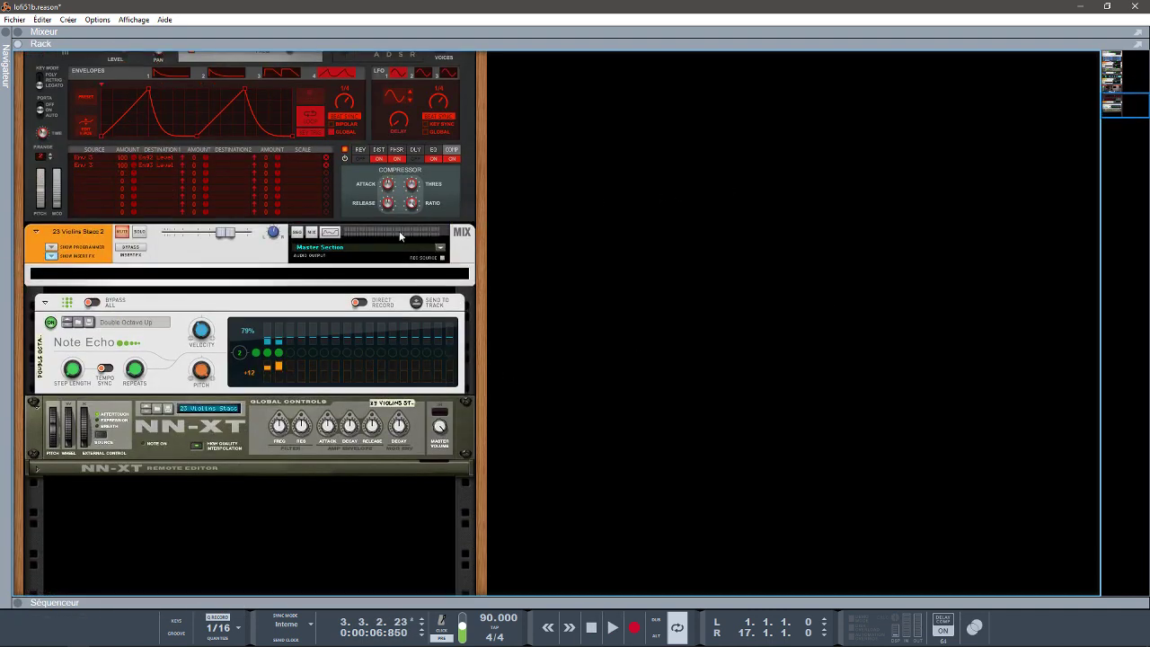
click(140, 233)
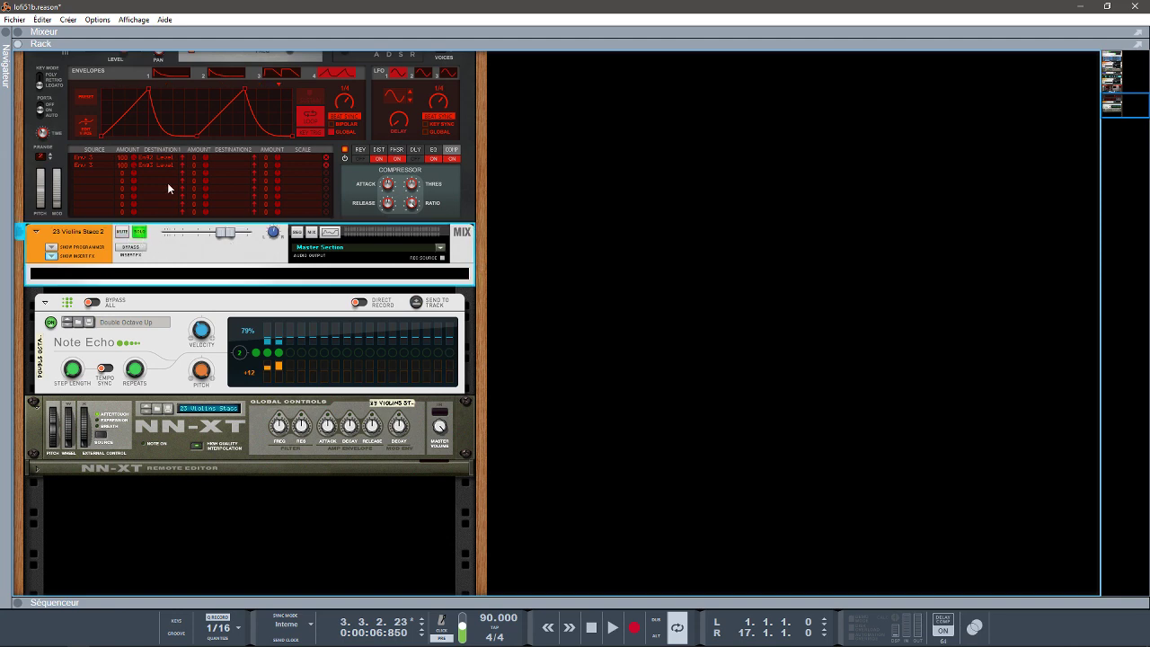
key(space)
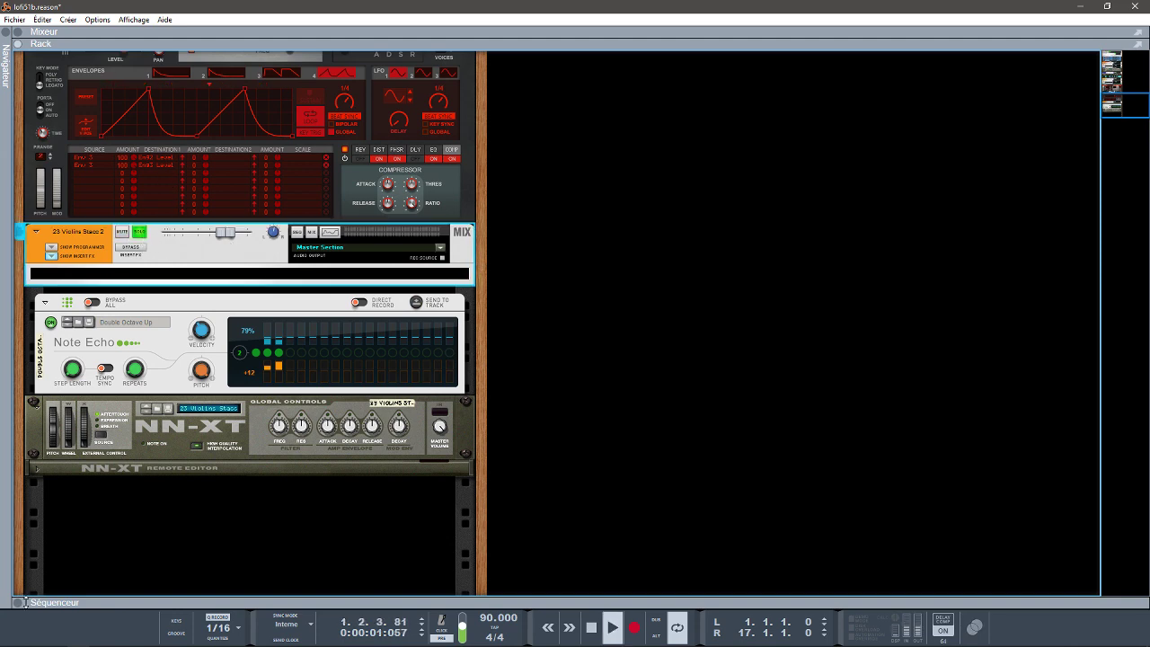
Show the sequencer and enlarge it until all the instrument tracks are in view
click(18, 603)
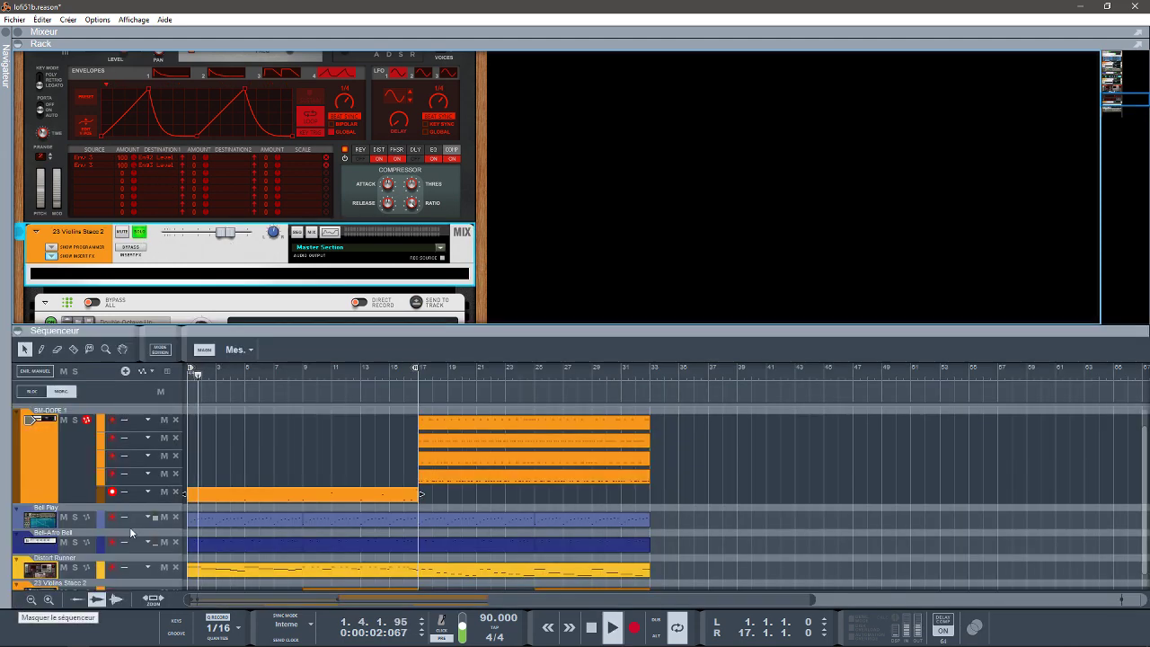
click(565, 302)
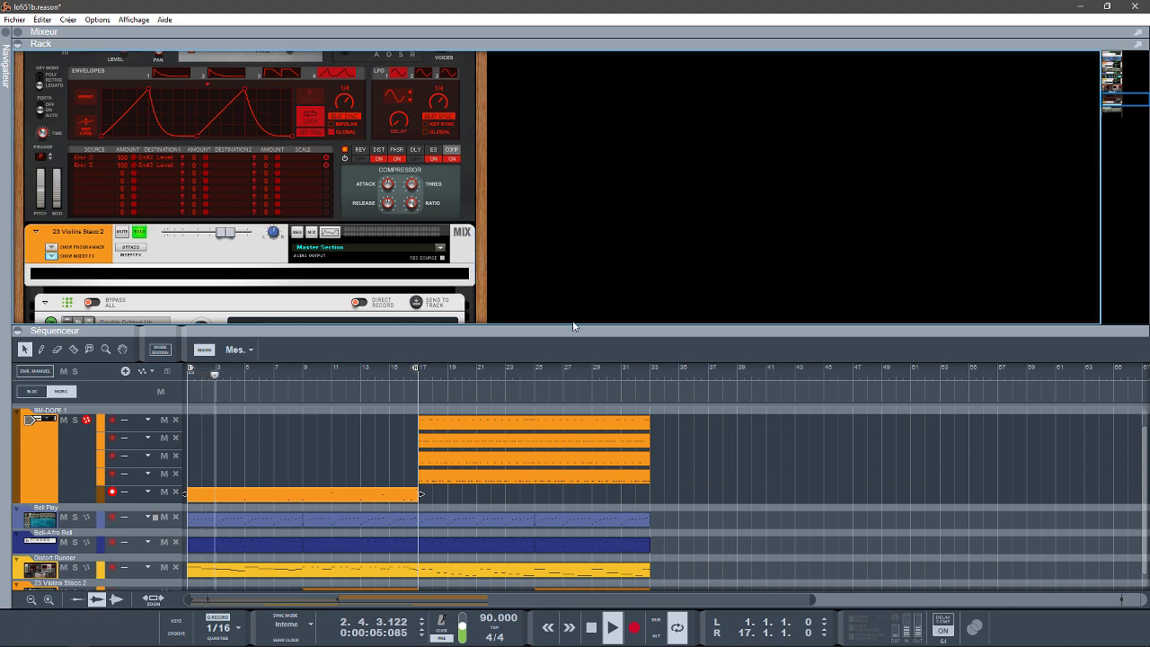
drag(573, 328, 591, 210)
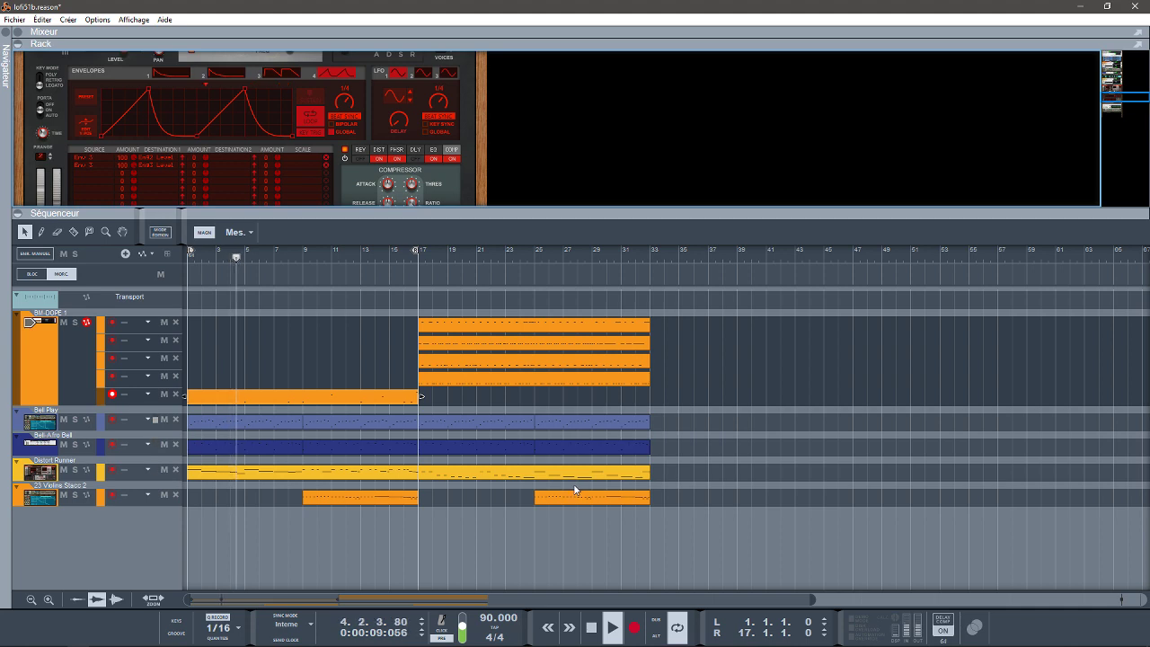
Open the BM-DOPE 1 plugin window during playback and stop the song
click(1114, 87)
drag(1114, 88, 1108, 64)
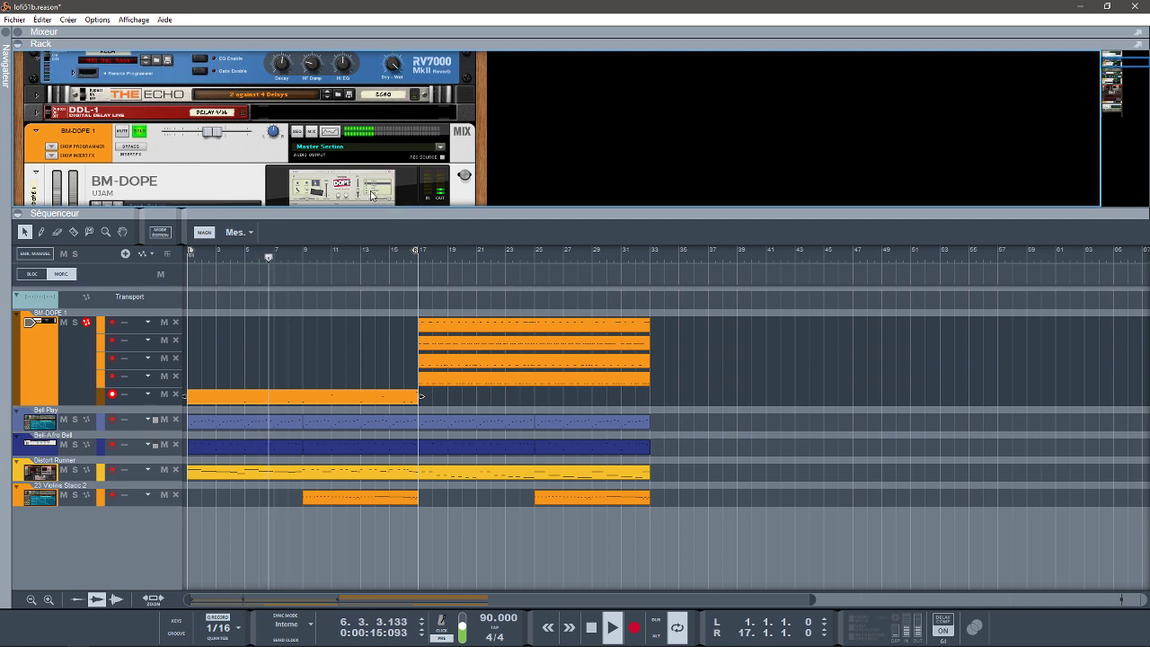
click(370, 194)
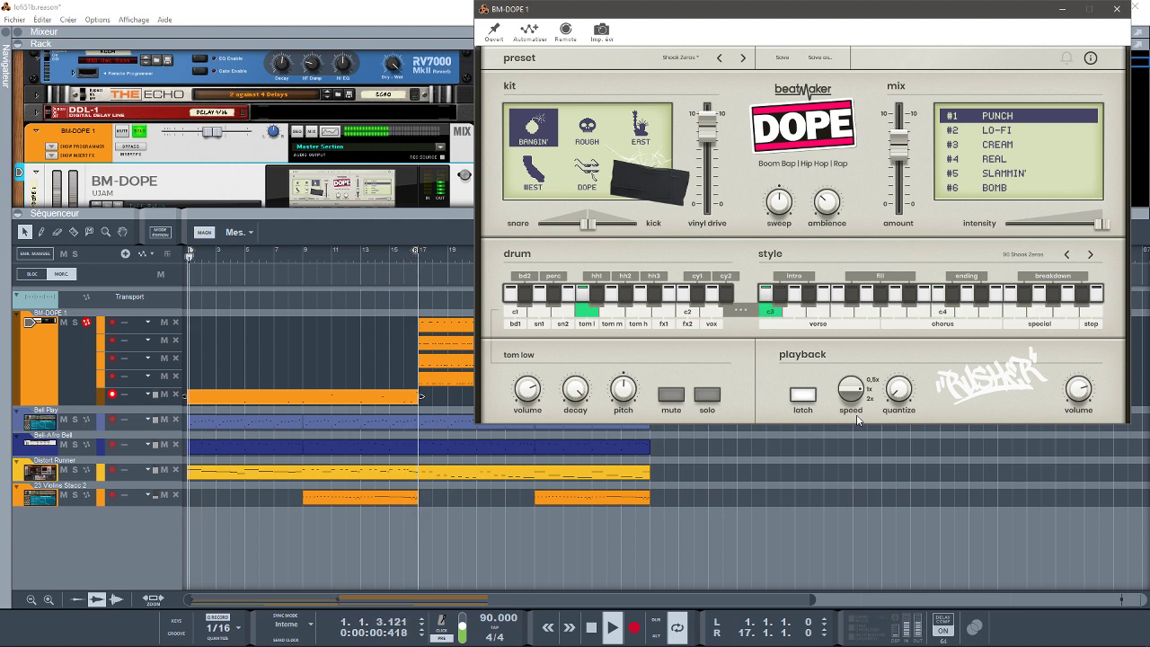
key(space)
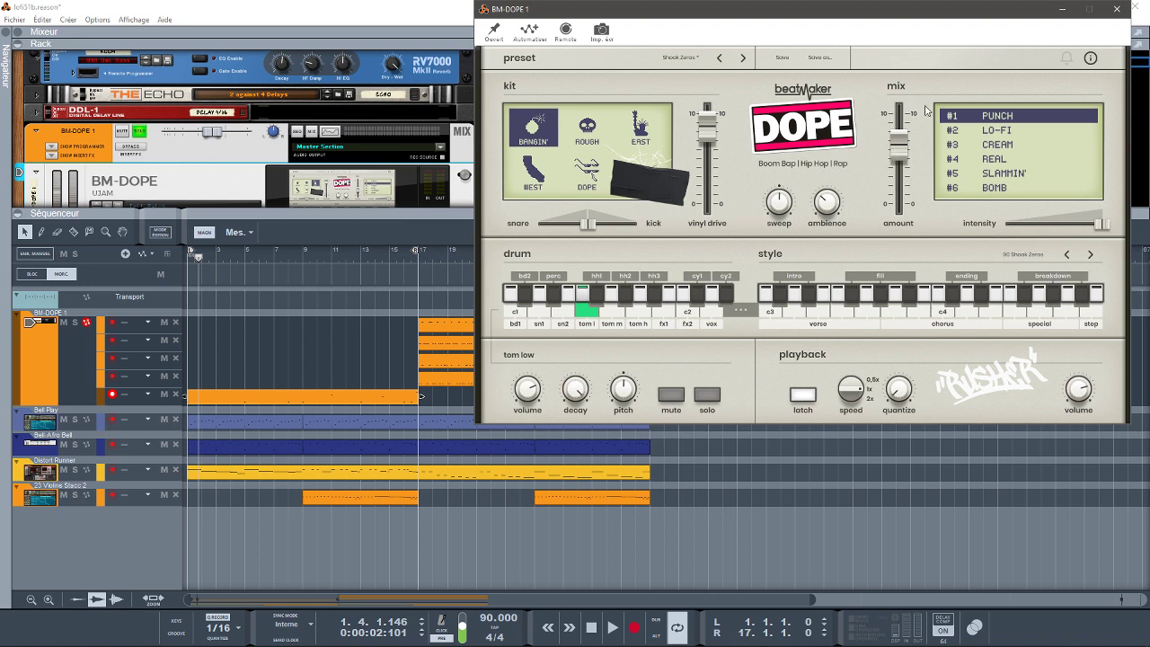
Minimize the BM-DOPE 1 window and extend the loop's right locator to bar 33
drag(997, 10, 644, 271)
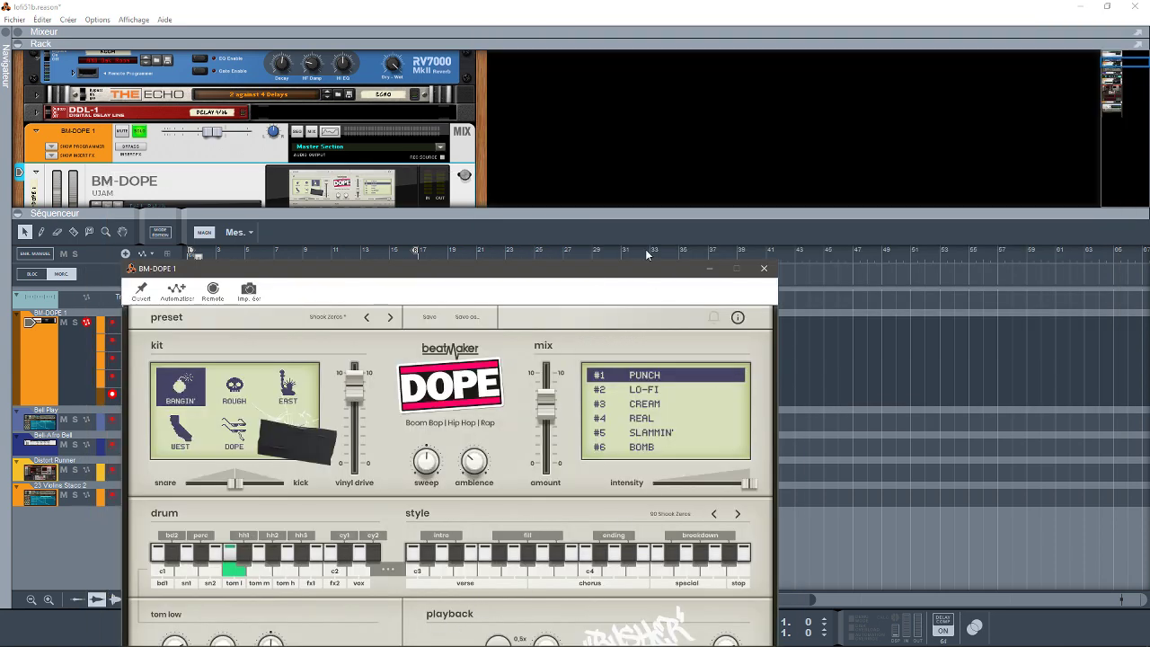
drag(639, 269, 724, 79)
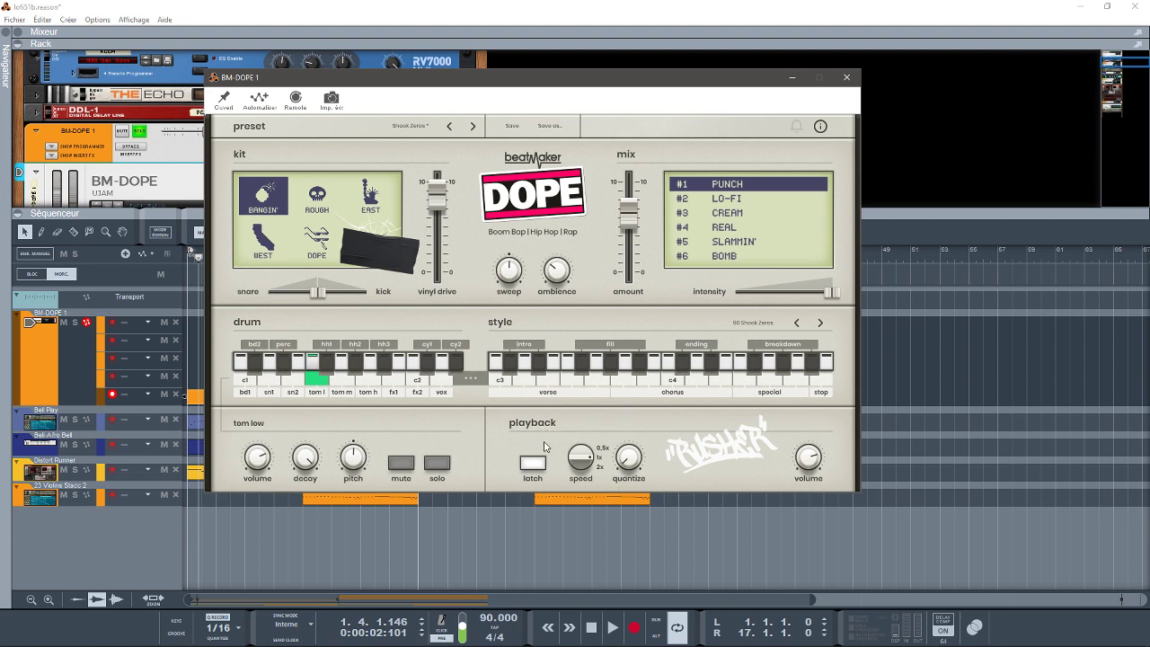
click(795, 79)
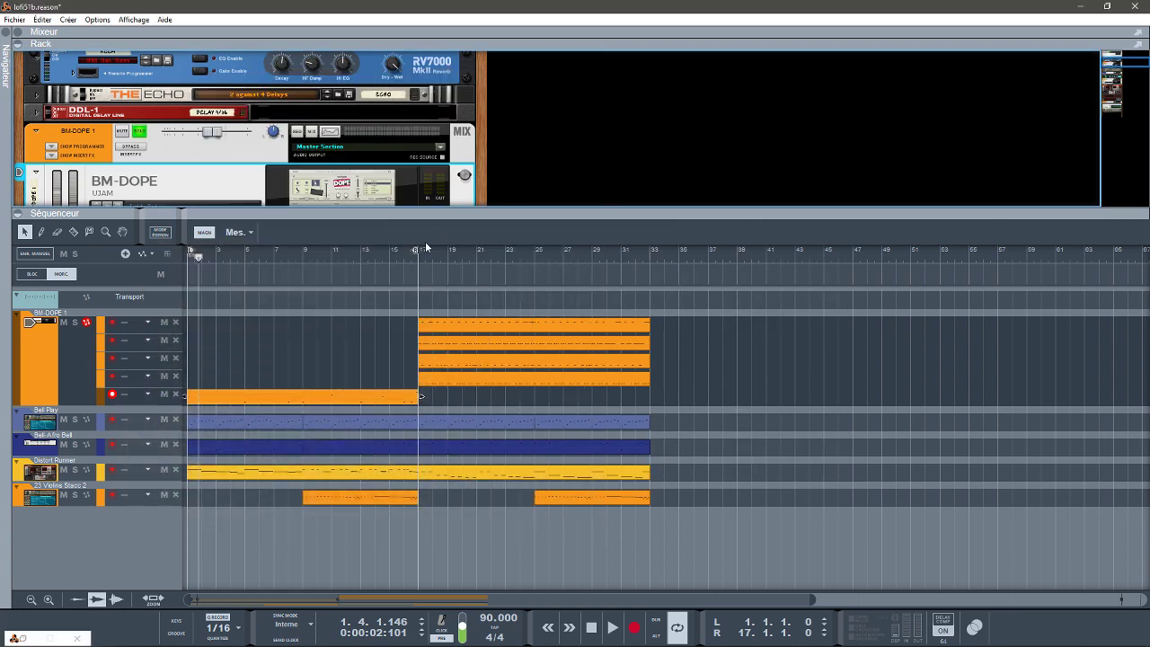
drag(414, 249, 649, 286)
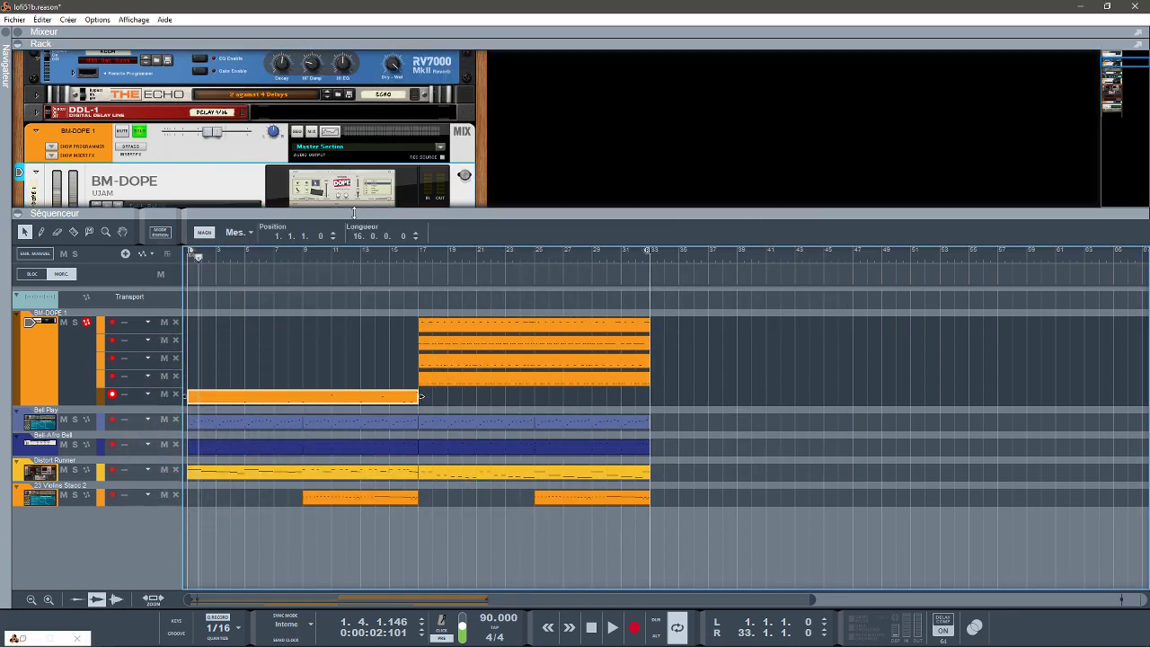
Show the mixer, turn off all channel solos from the master section, and select the BM-DOPE device
click(27, 33)
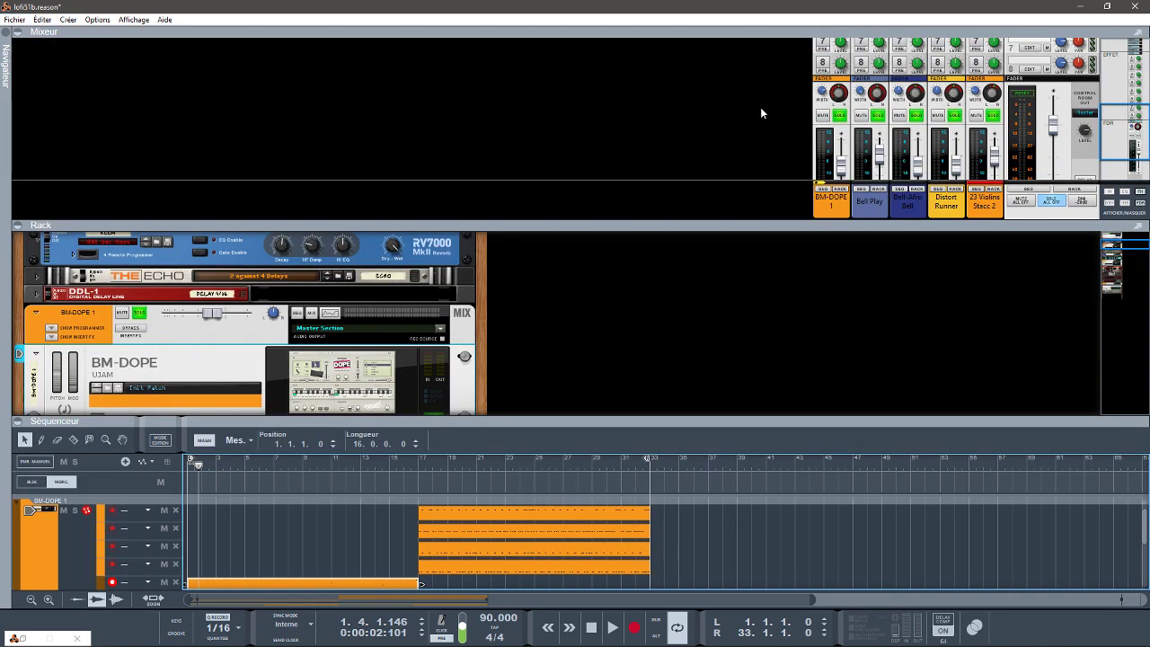
click(1059, 204)
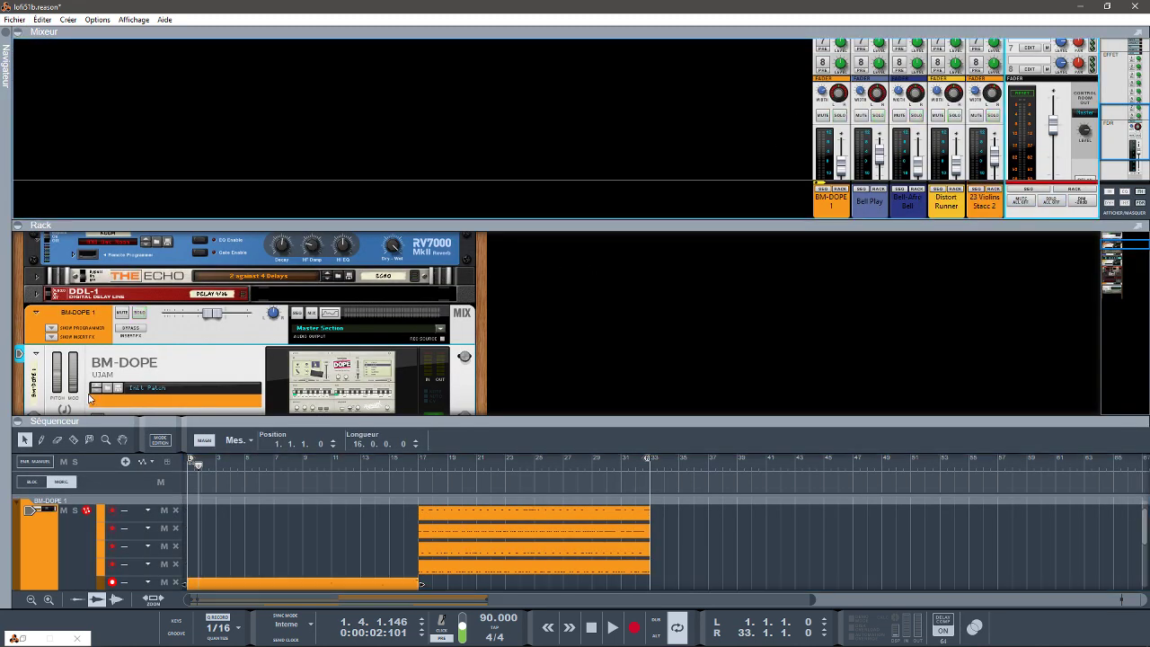
click(188, 363)
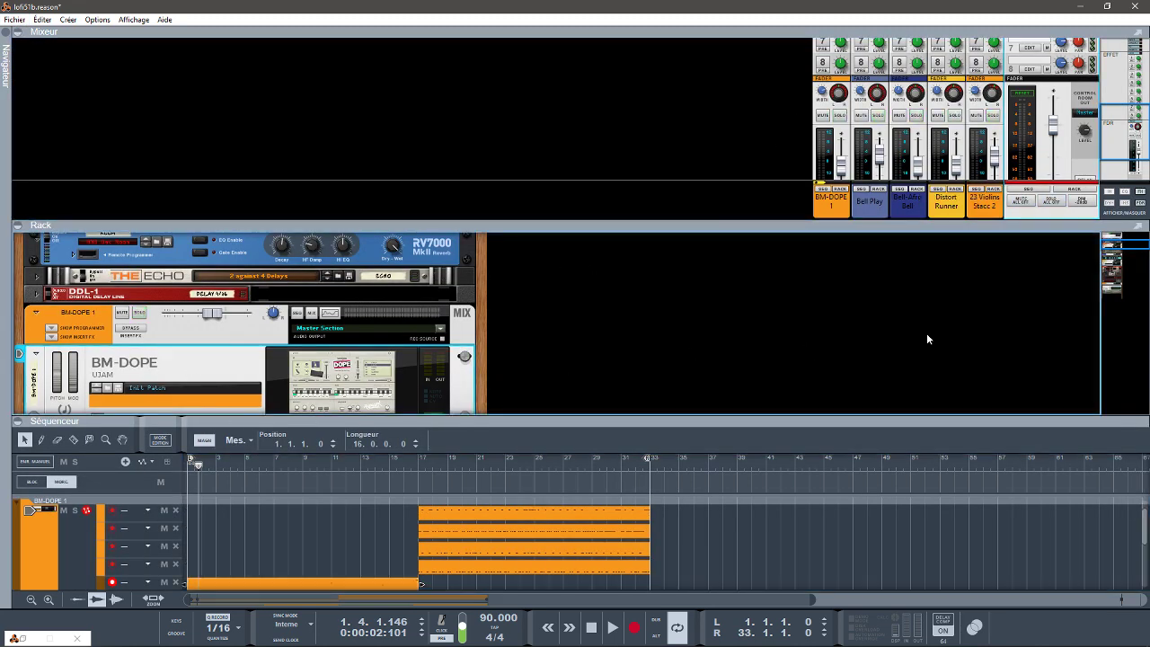
Bring the BM-DOPE device into view in the rack, open its plugin window, and play the song from the start
drag(1124, 245, 1121, 251)
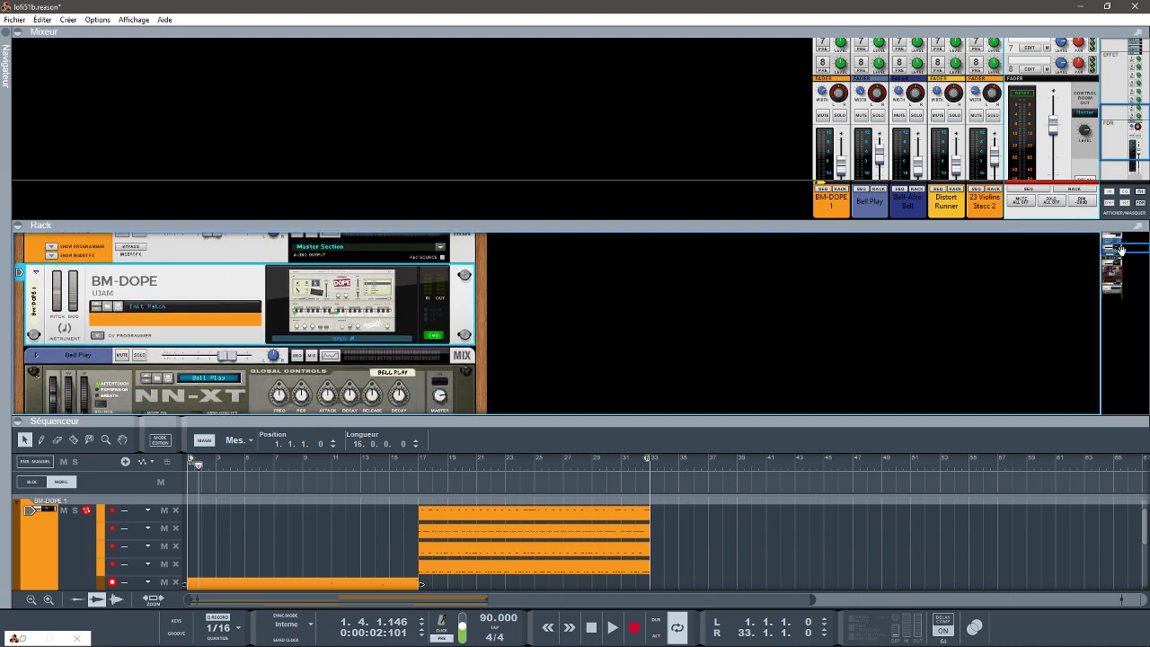
click(354, 338)
key(shift+Return)
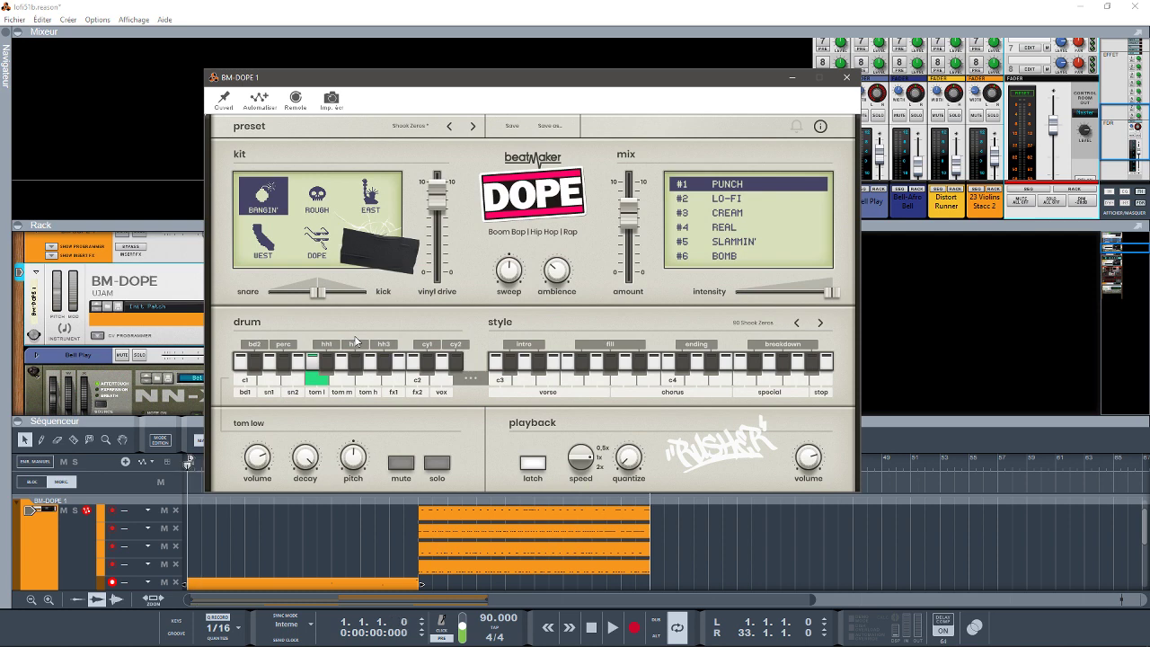
click(47, 227)
key(space)
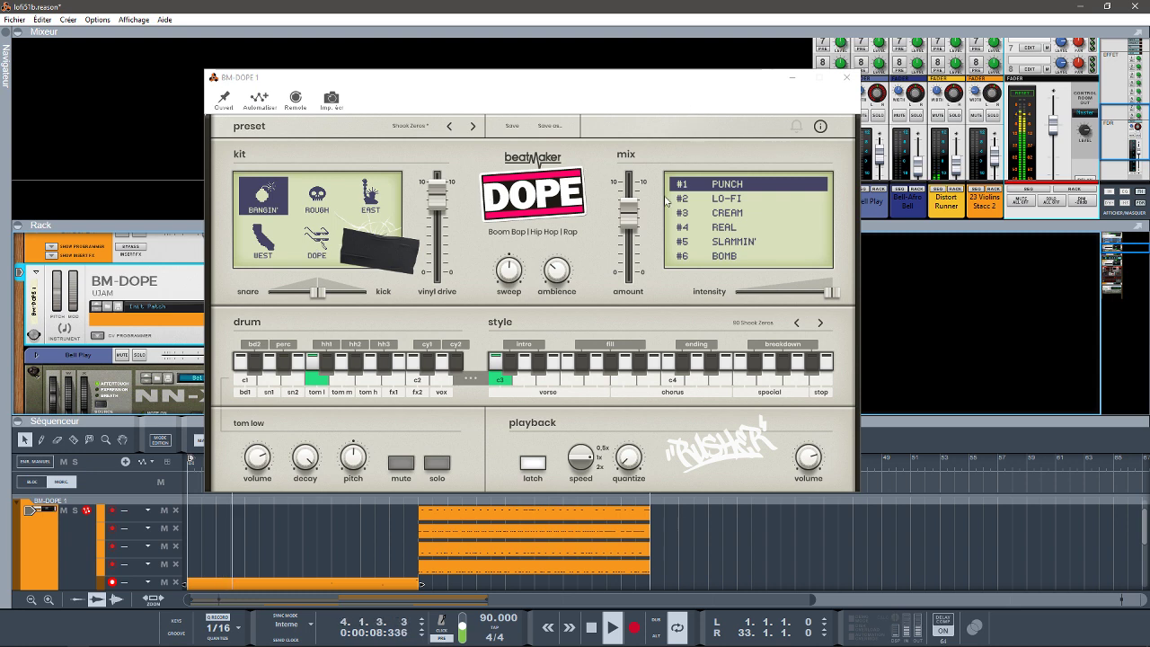
Audition the LO-FI mix preset against PUNCH while raising and lowering the mix amount, ending on PUNCH
click(629, 228)
drag(629, 228, 624, 207)
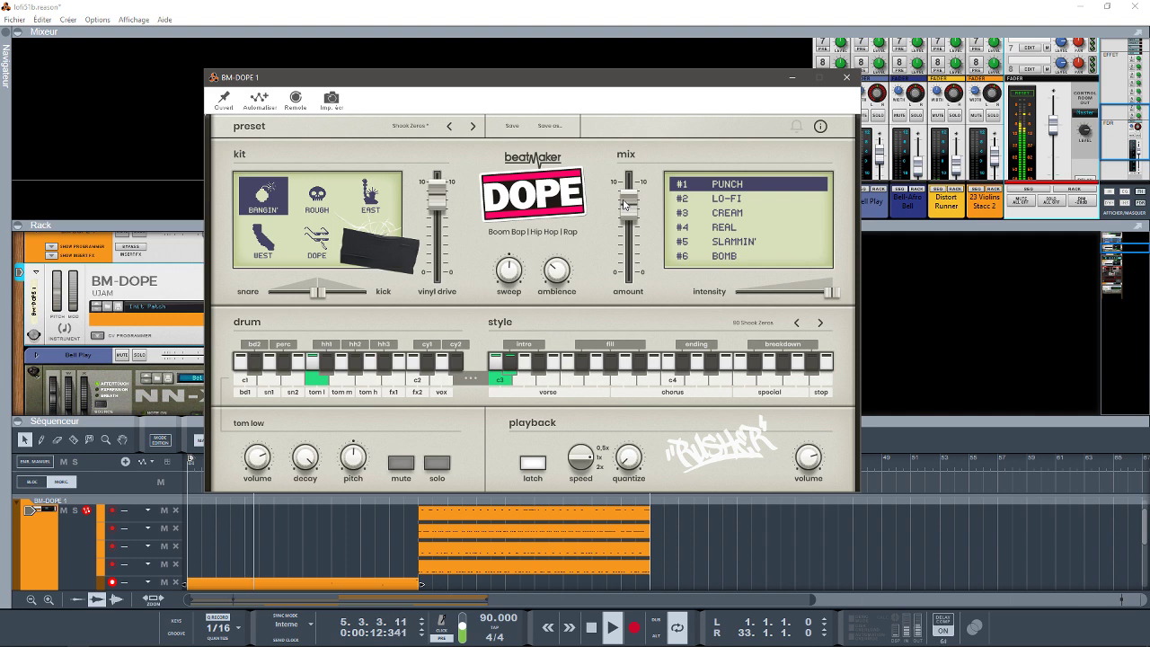
click(709, 200)
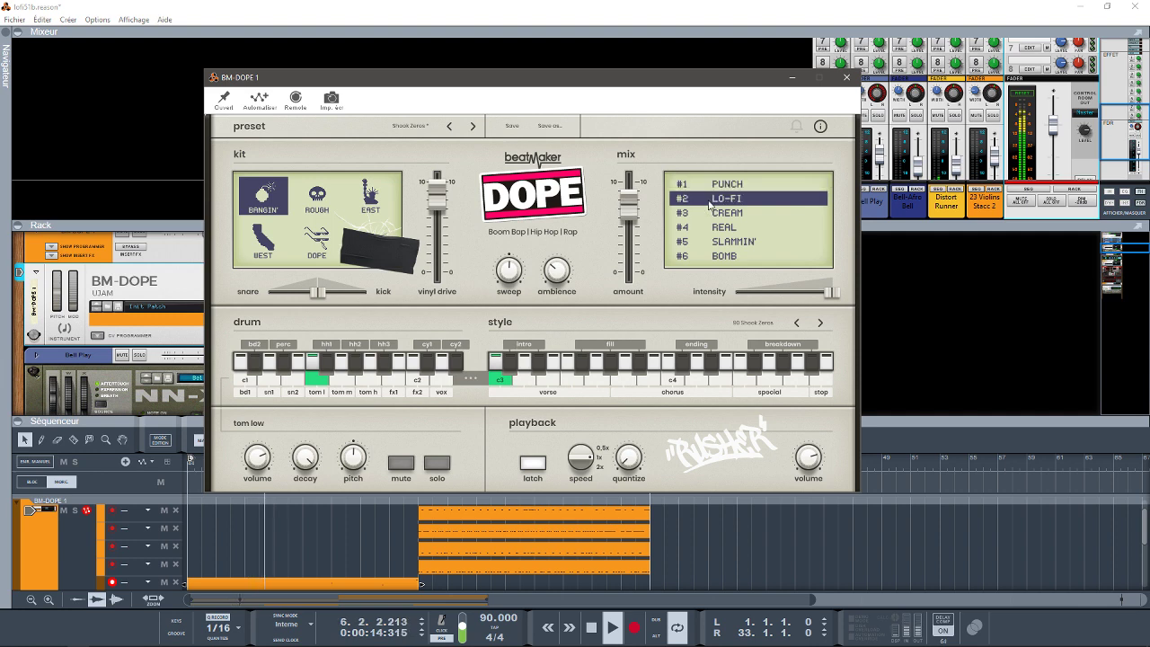
drag(629, 209, 630, 225)
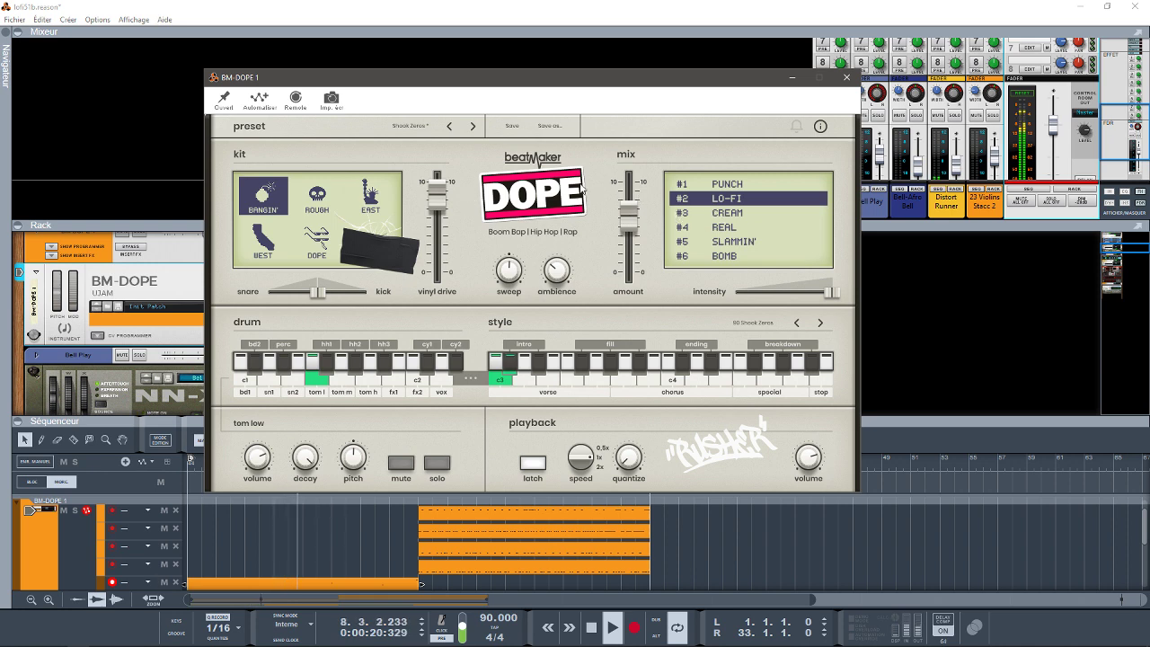
click(740, 185)
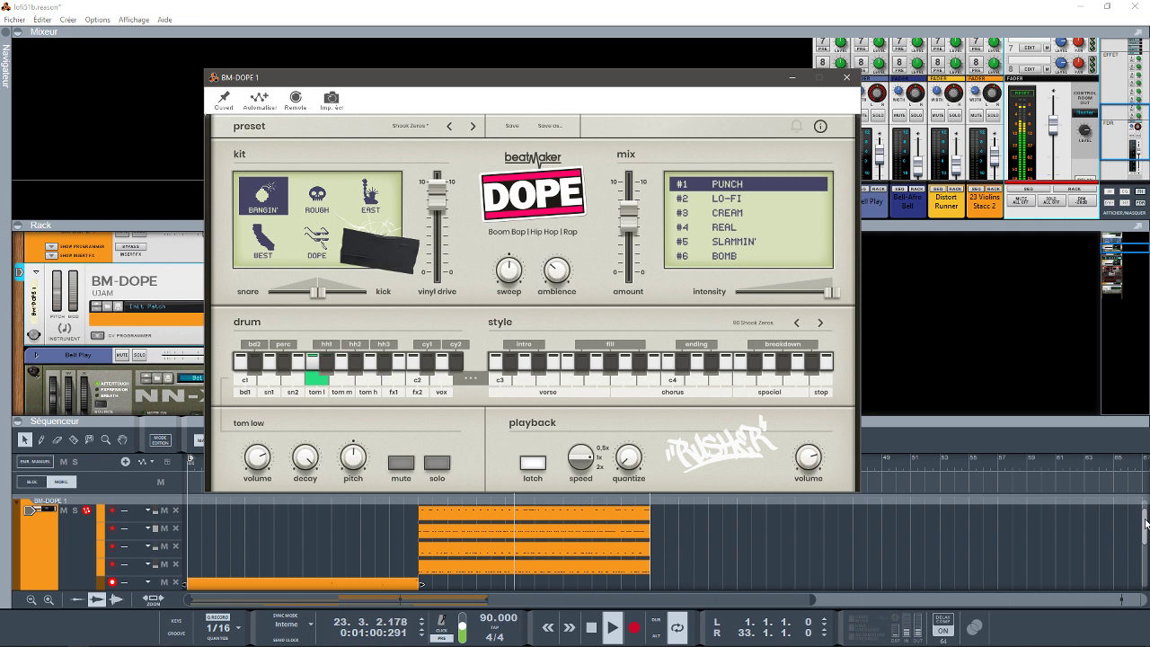
Review the sequencer's instrument tracks during playback and move the BM-DOPE 1 window clear of the track lanes
drag(1146, 523, 1148, 571)
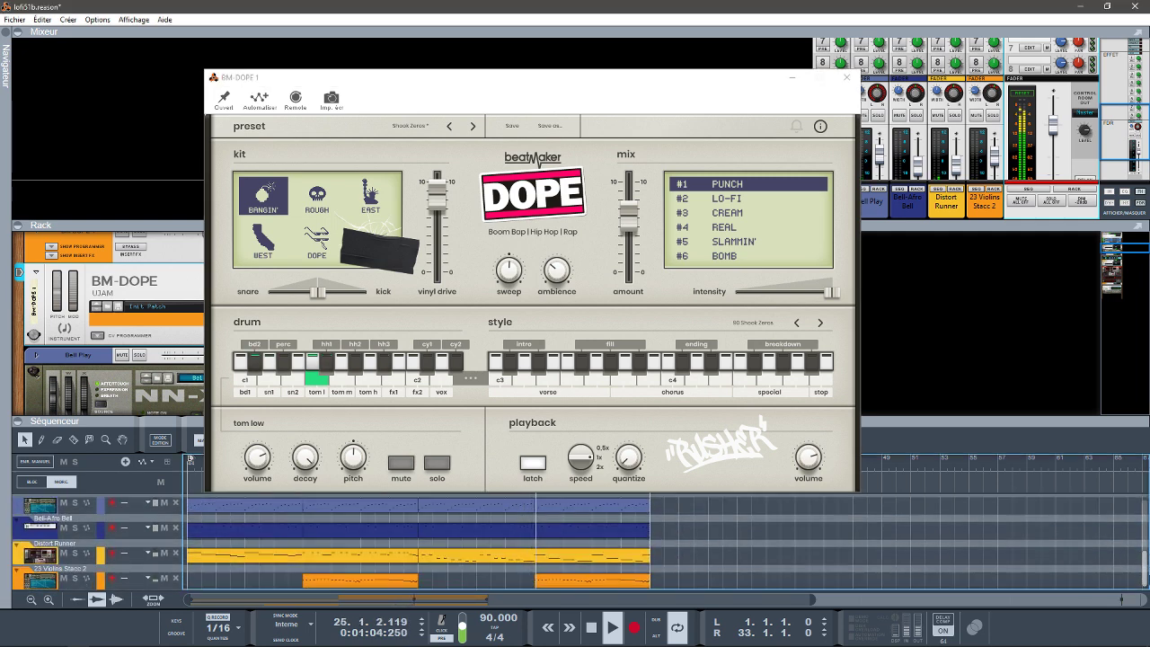
scroll(1131, 561, up, 2)
scroll(1132, 557, up, 4)
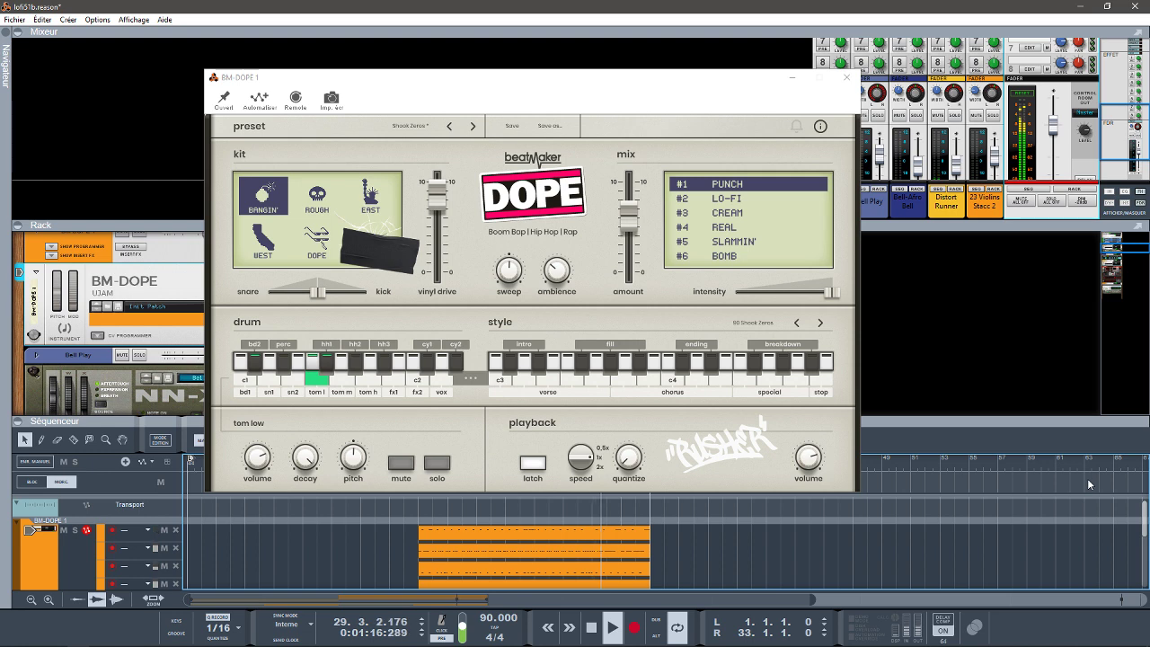
scroll(1090, 511, down, 5)
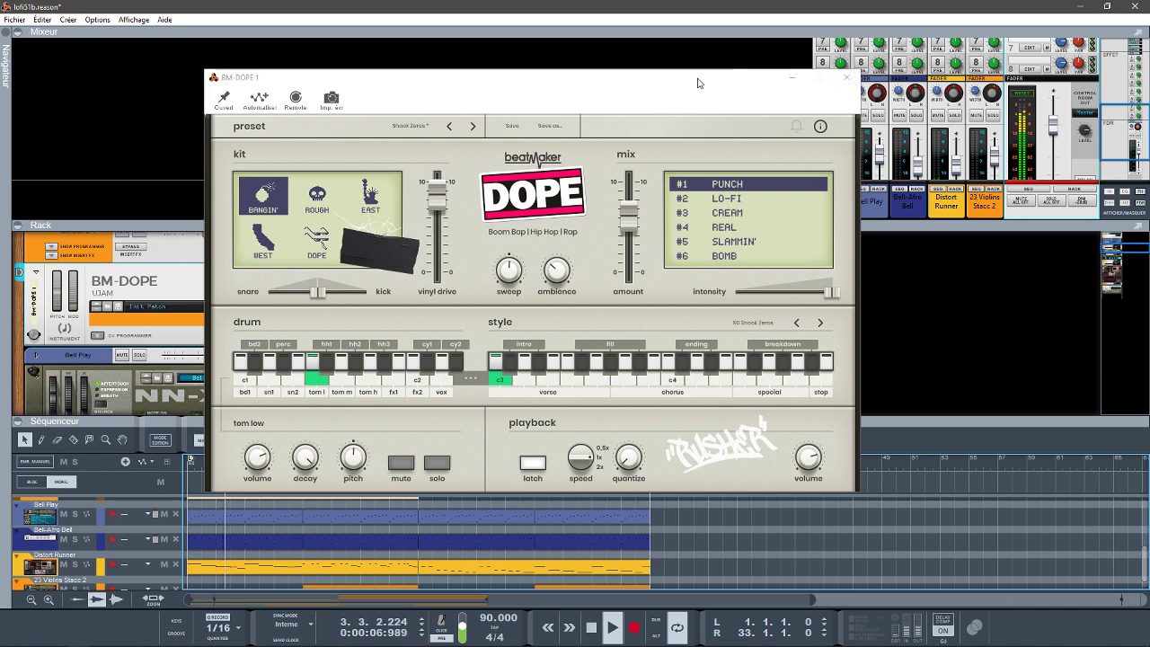
drag(700, 81, 969, 34)
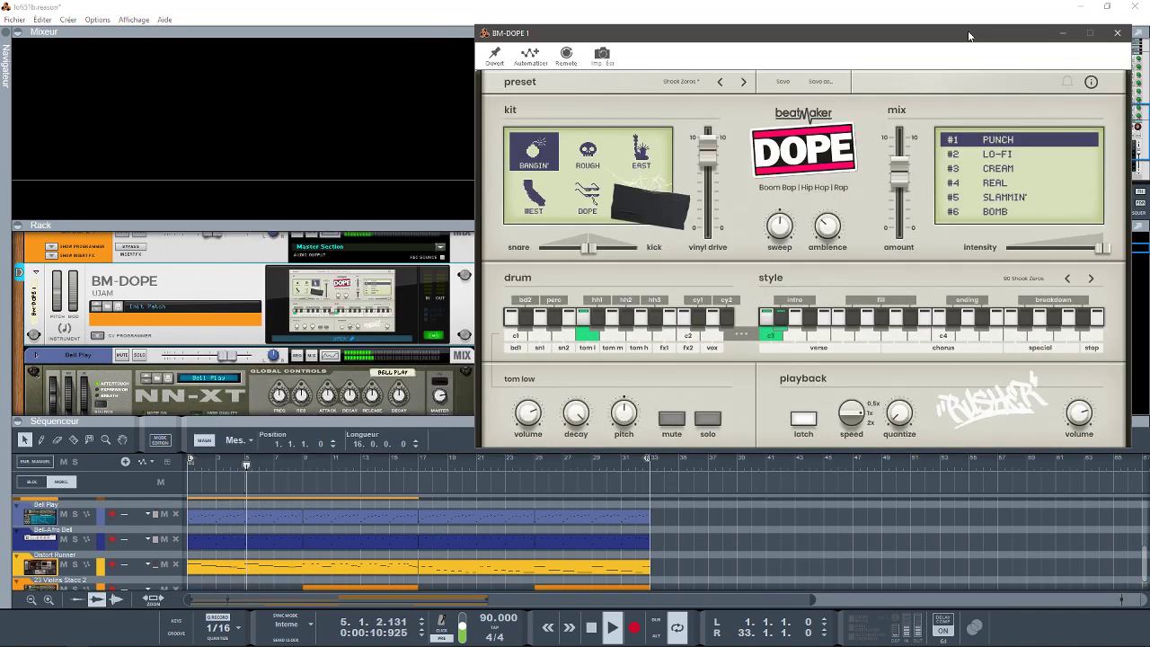
Audition the ROUGH, WEST and DOPE drum kits during playback and return to the BANGIN' kit
click(588, 153)
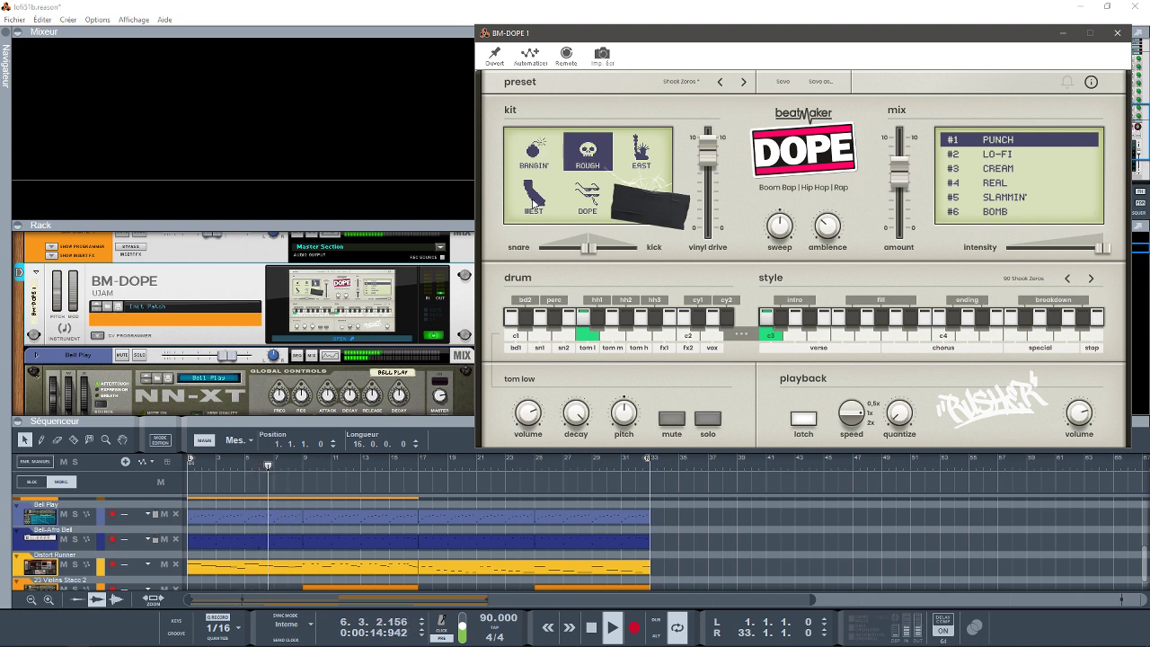
click(534, 207)
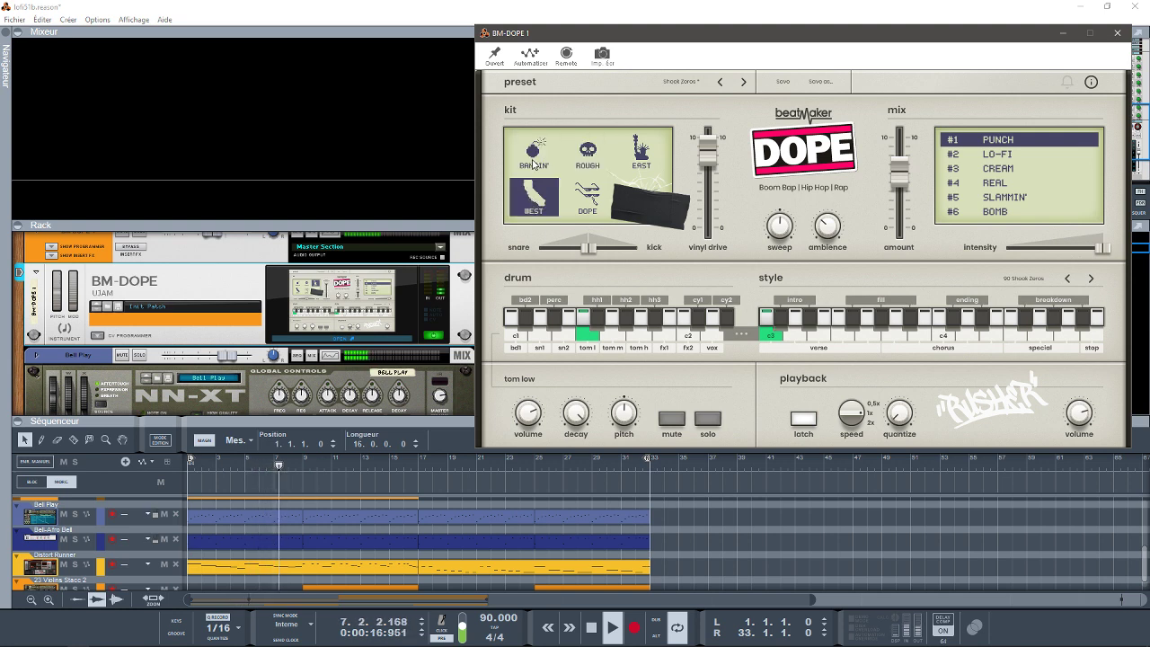
click(590, 193)
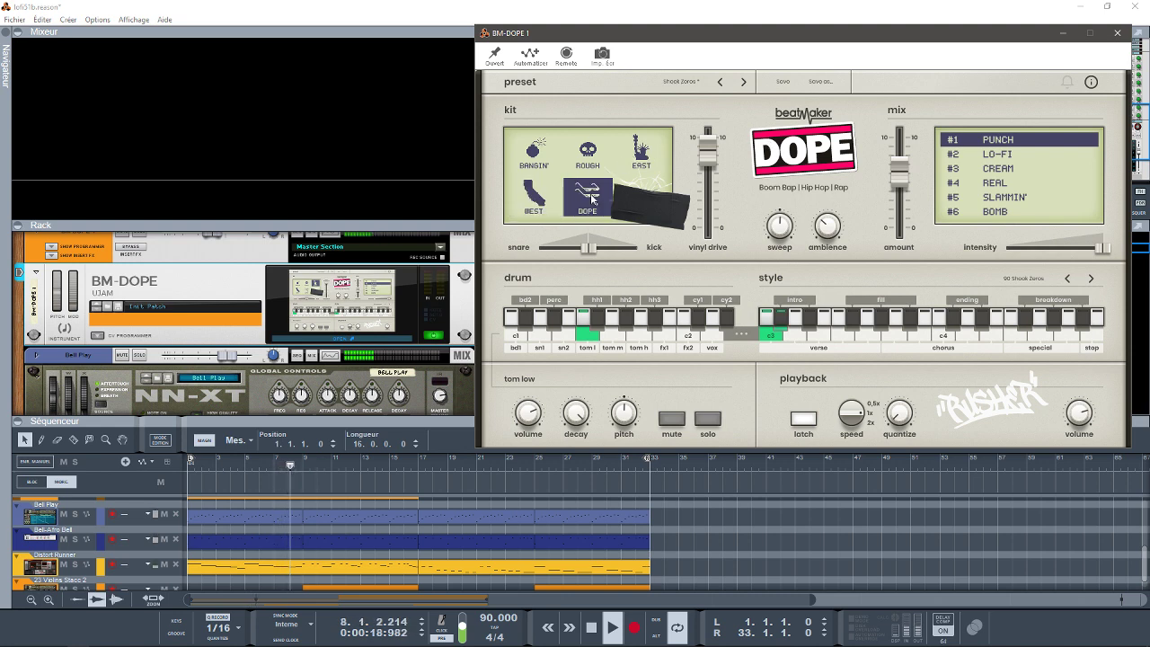
click(536, 160)
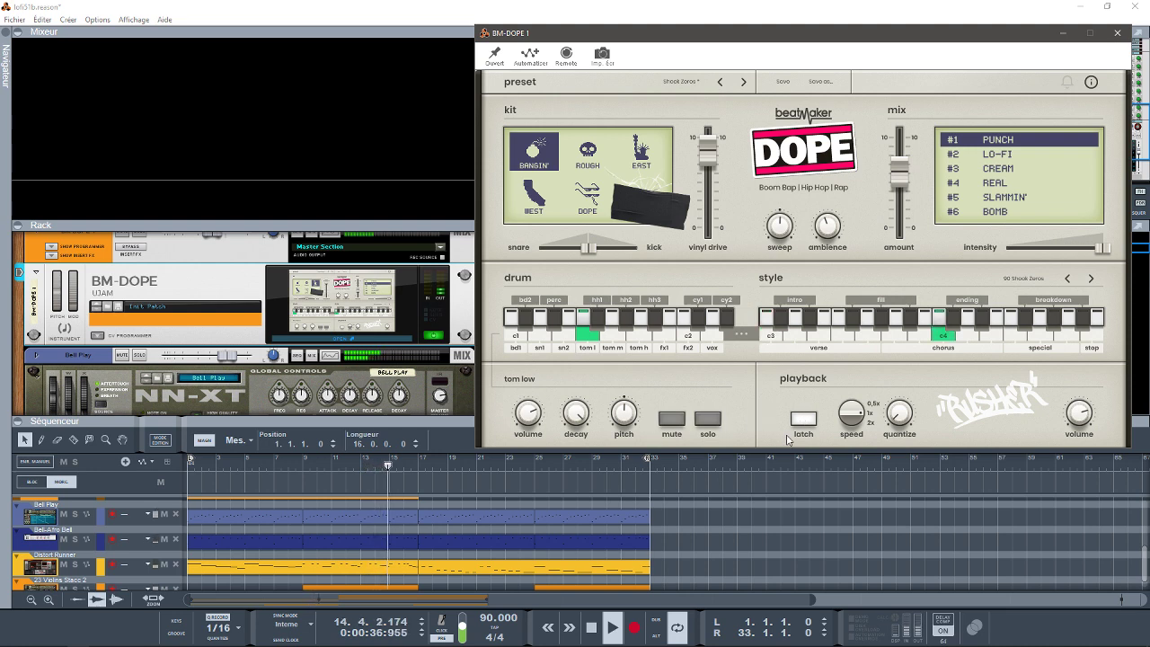
Stop the song and collapse the mixer so the rack and all sequencer tracks have more room
click(1098, 351)
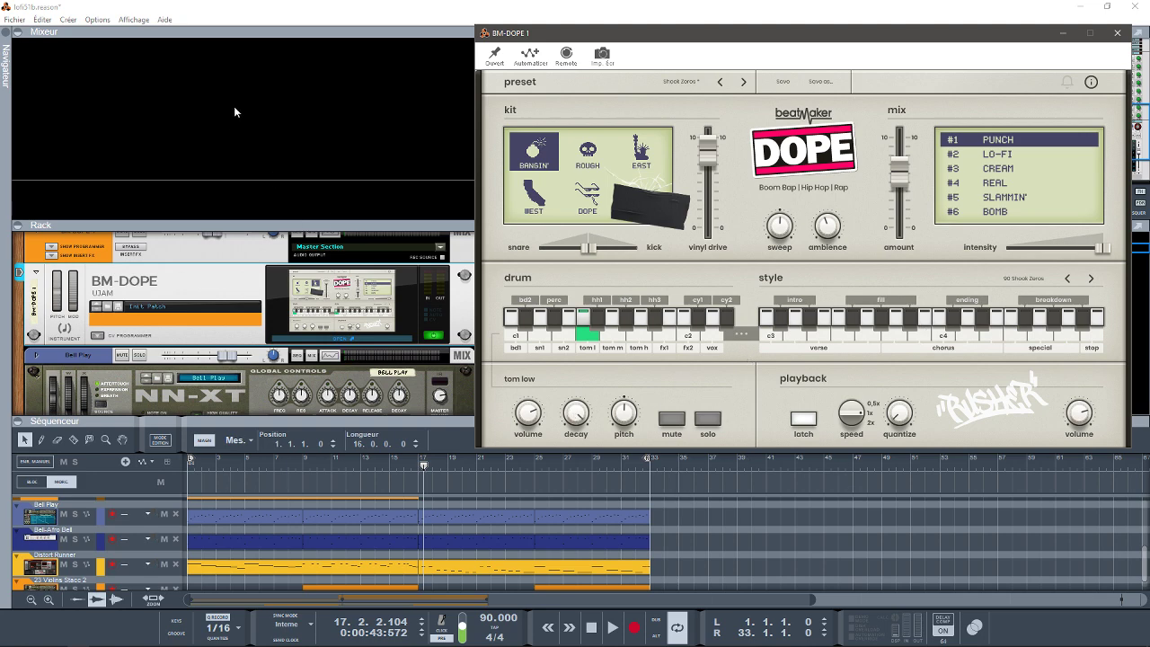
click(23, 34)
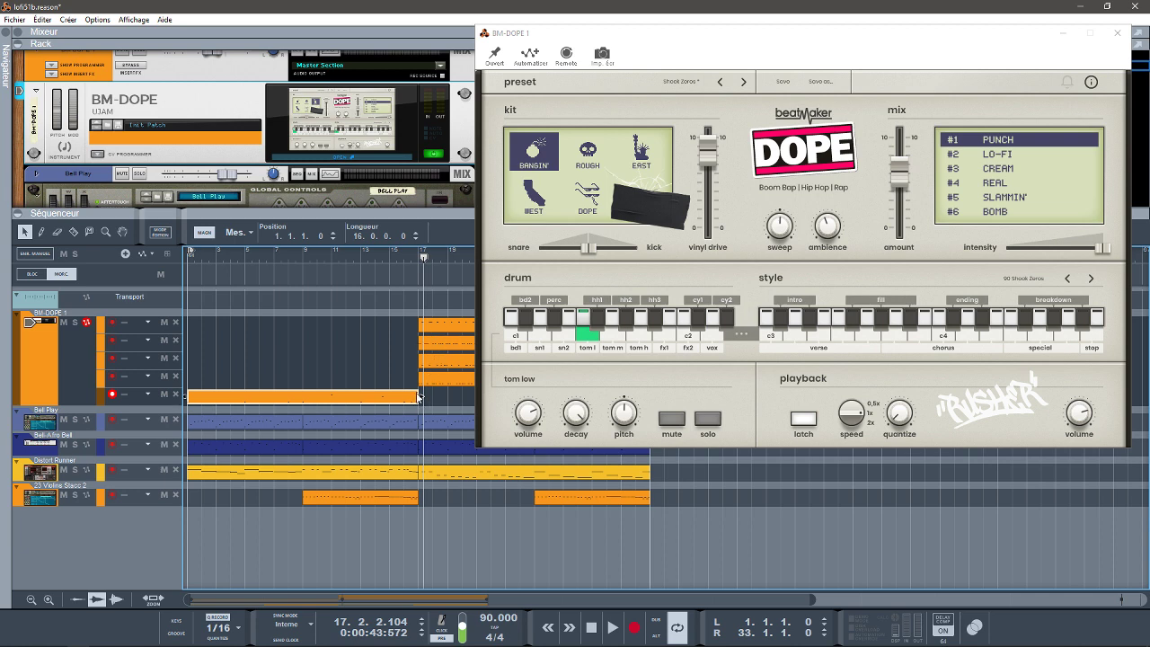
click(1100, 323)
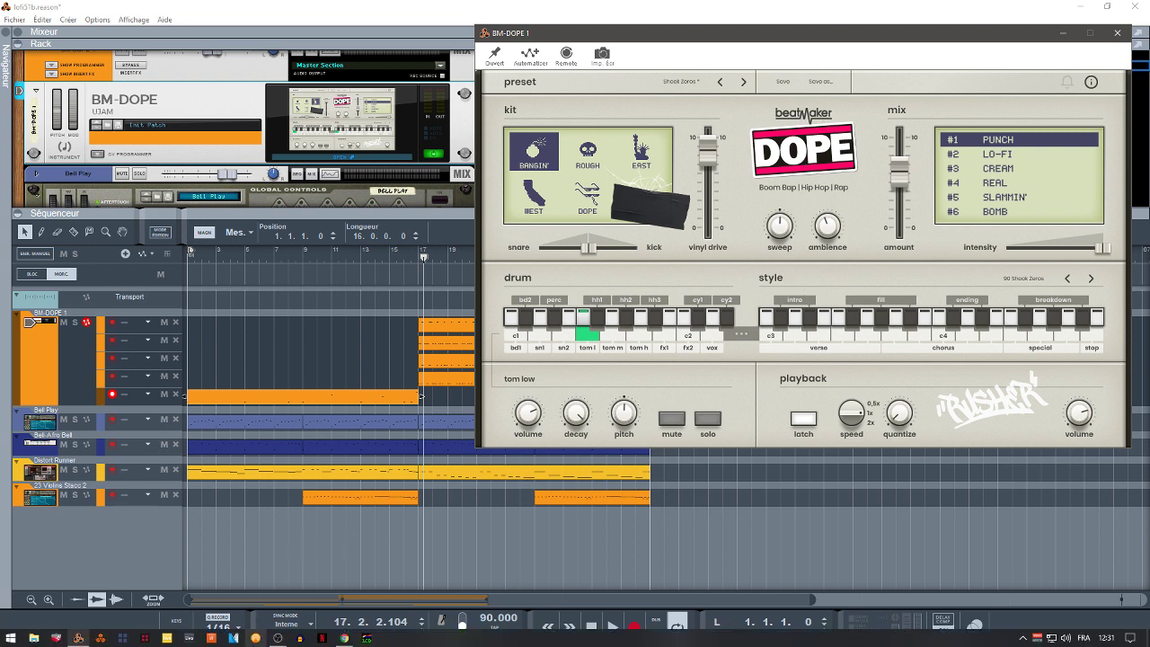
Switch to Chrome and compare the UJAM products page with the Propellerhead shop's Beatmaker DOPE page, displaying its front panel image
click(340, 639)
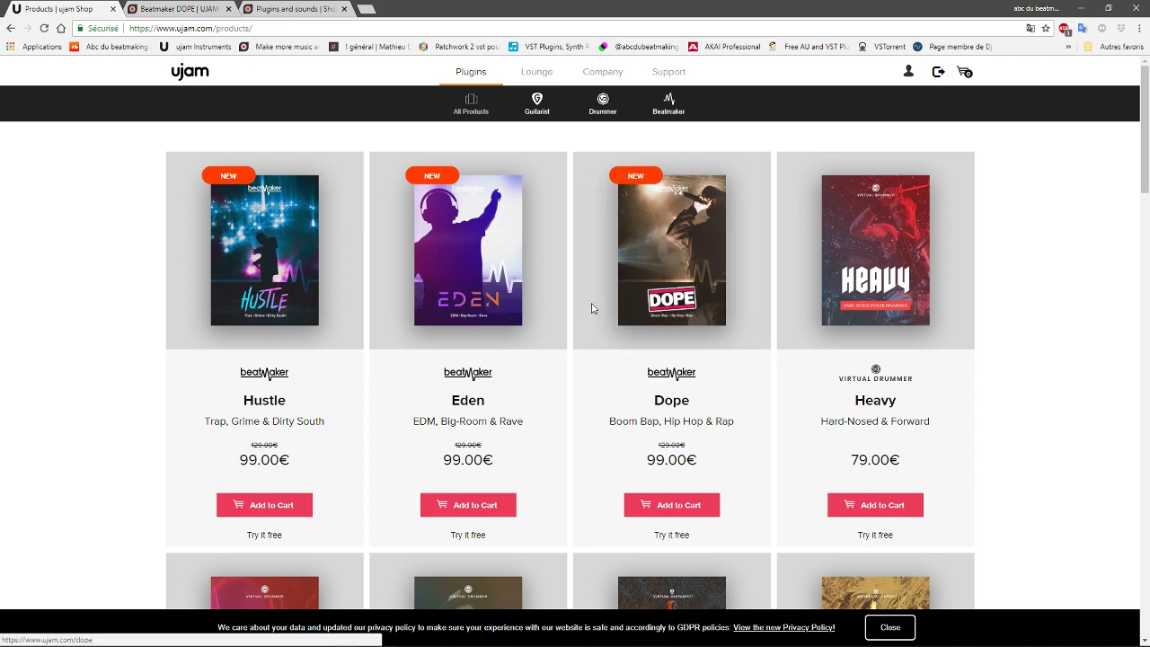
click(189, 8)
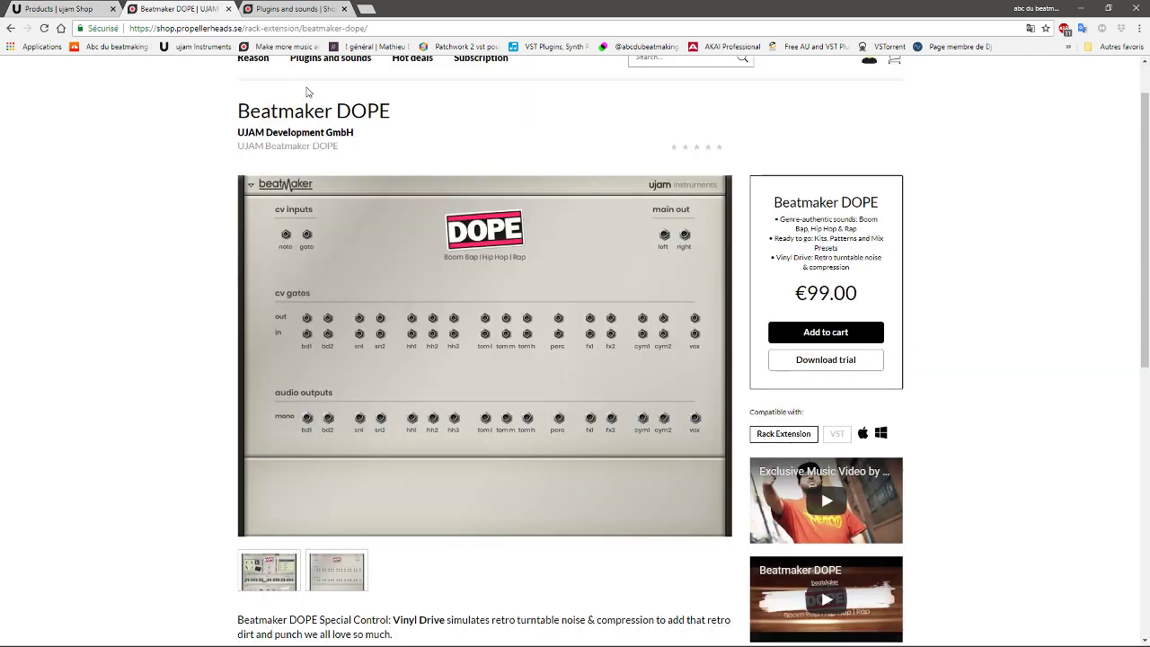
click(266, 578)
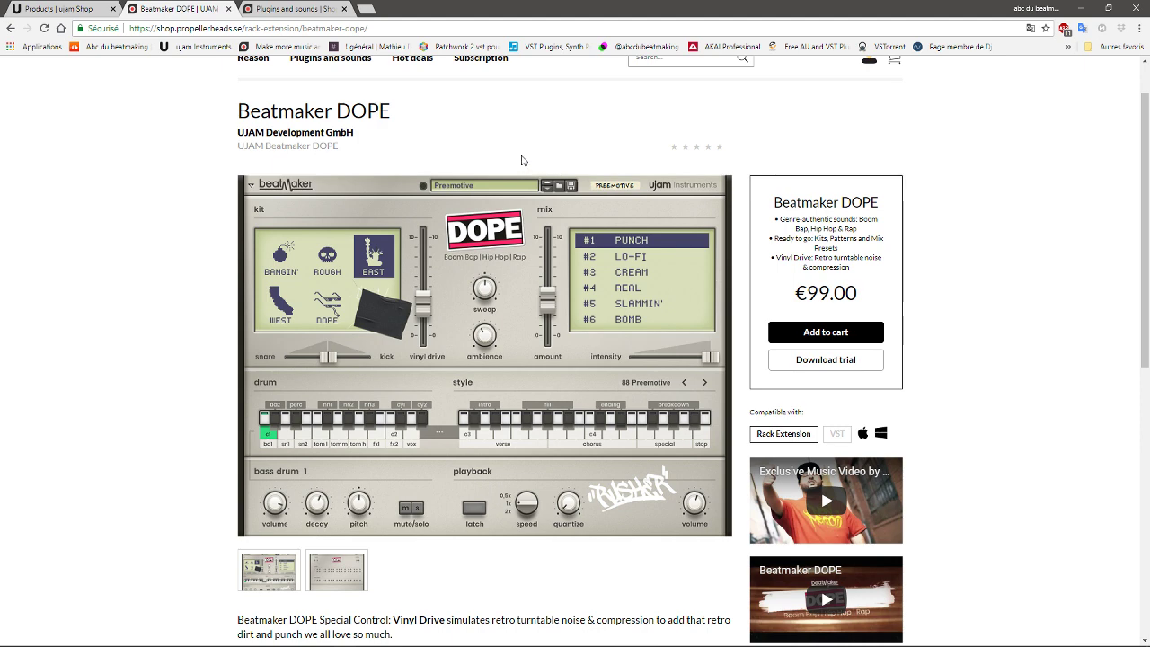
click(81, 13)
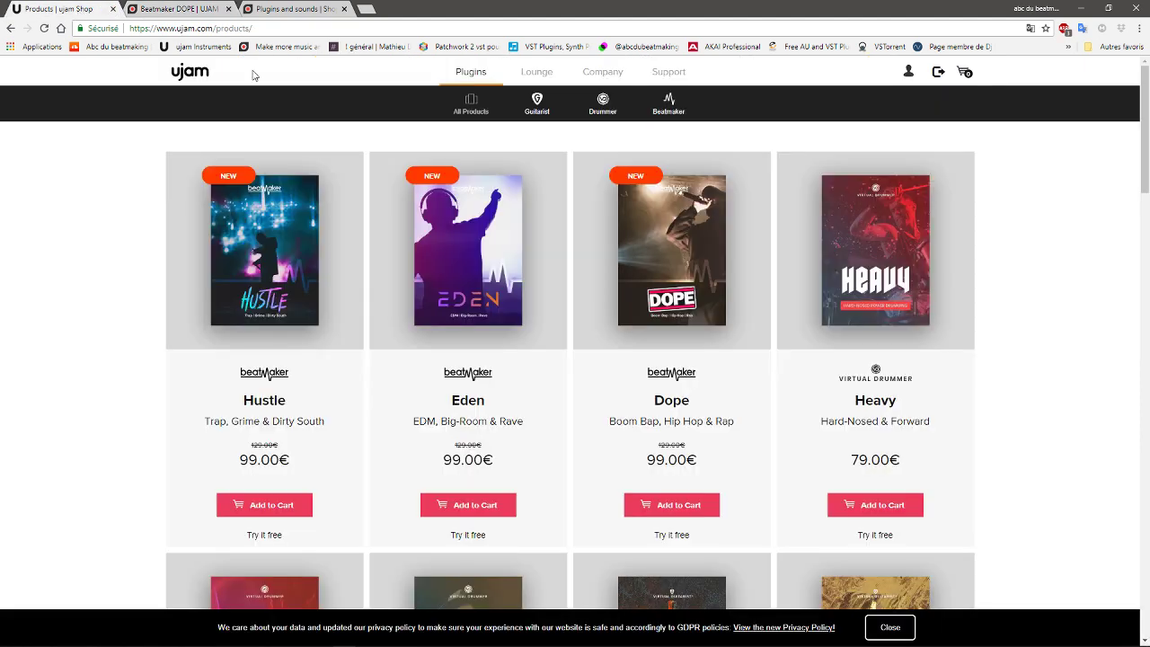
click(180, 9)
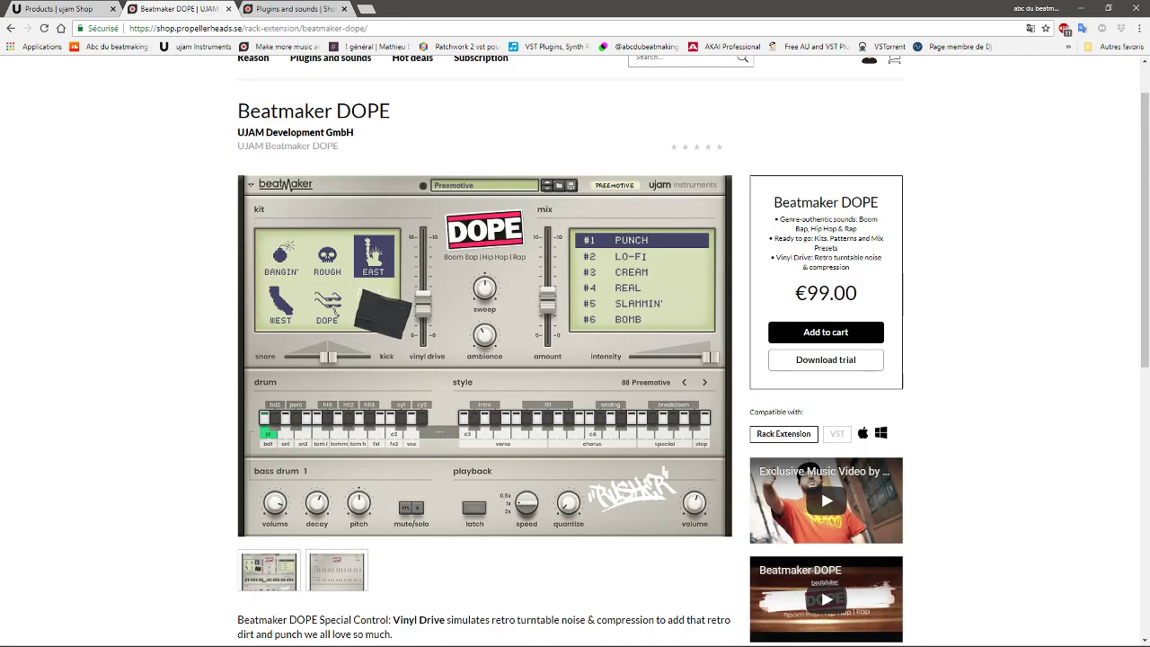